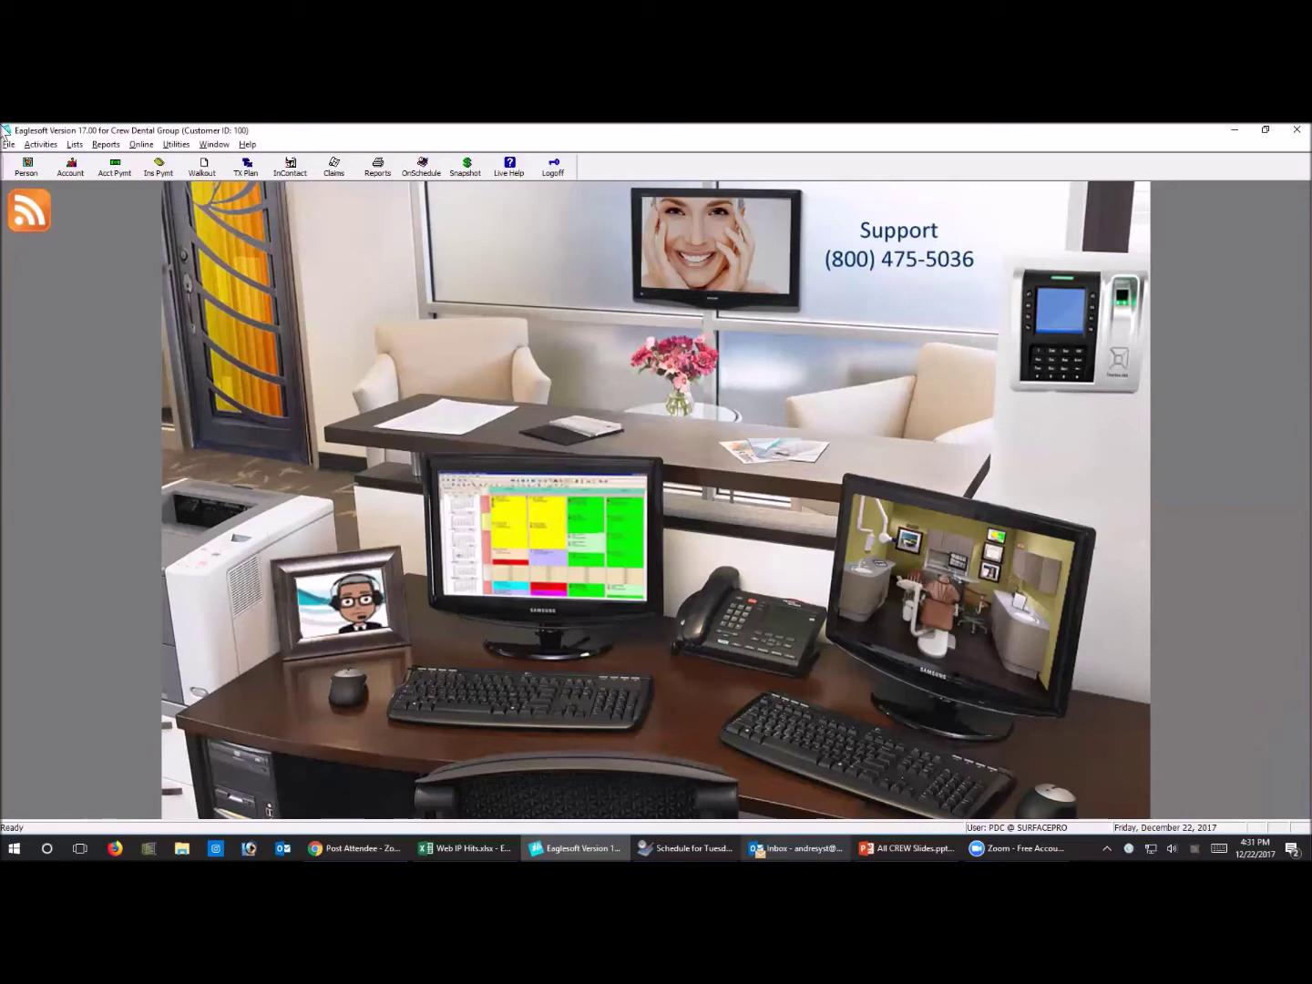
# Open the list of IntelliCare reminders
pyautogui.click(75, 144)
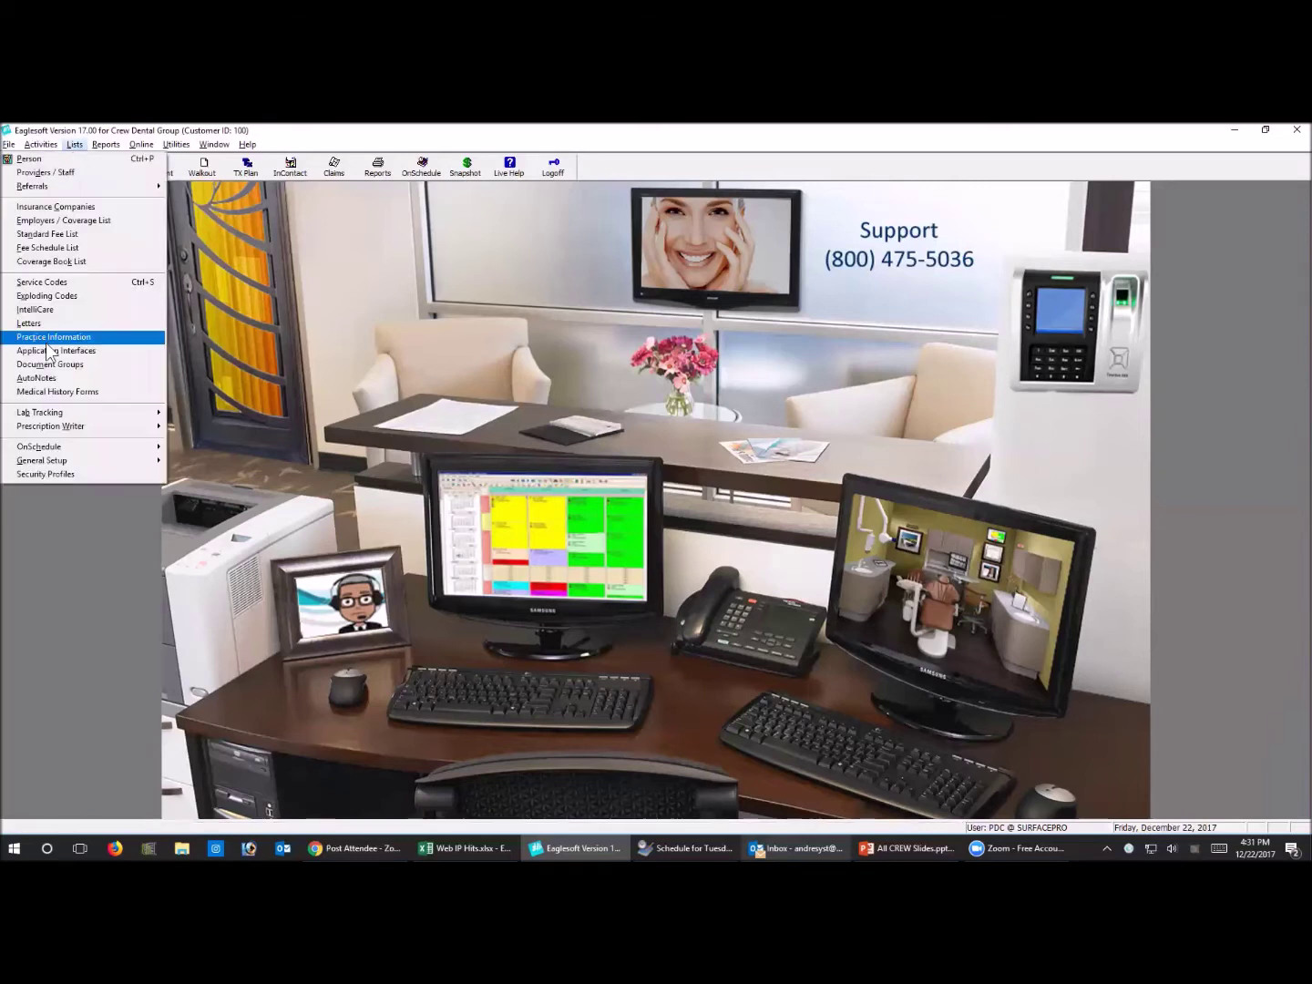
pyautogui.click(55, 309)
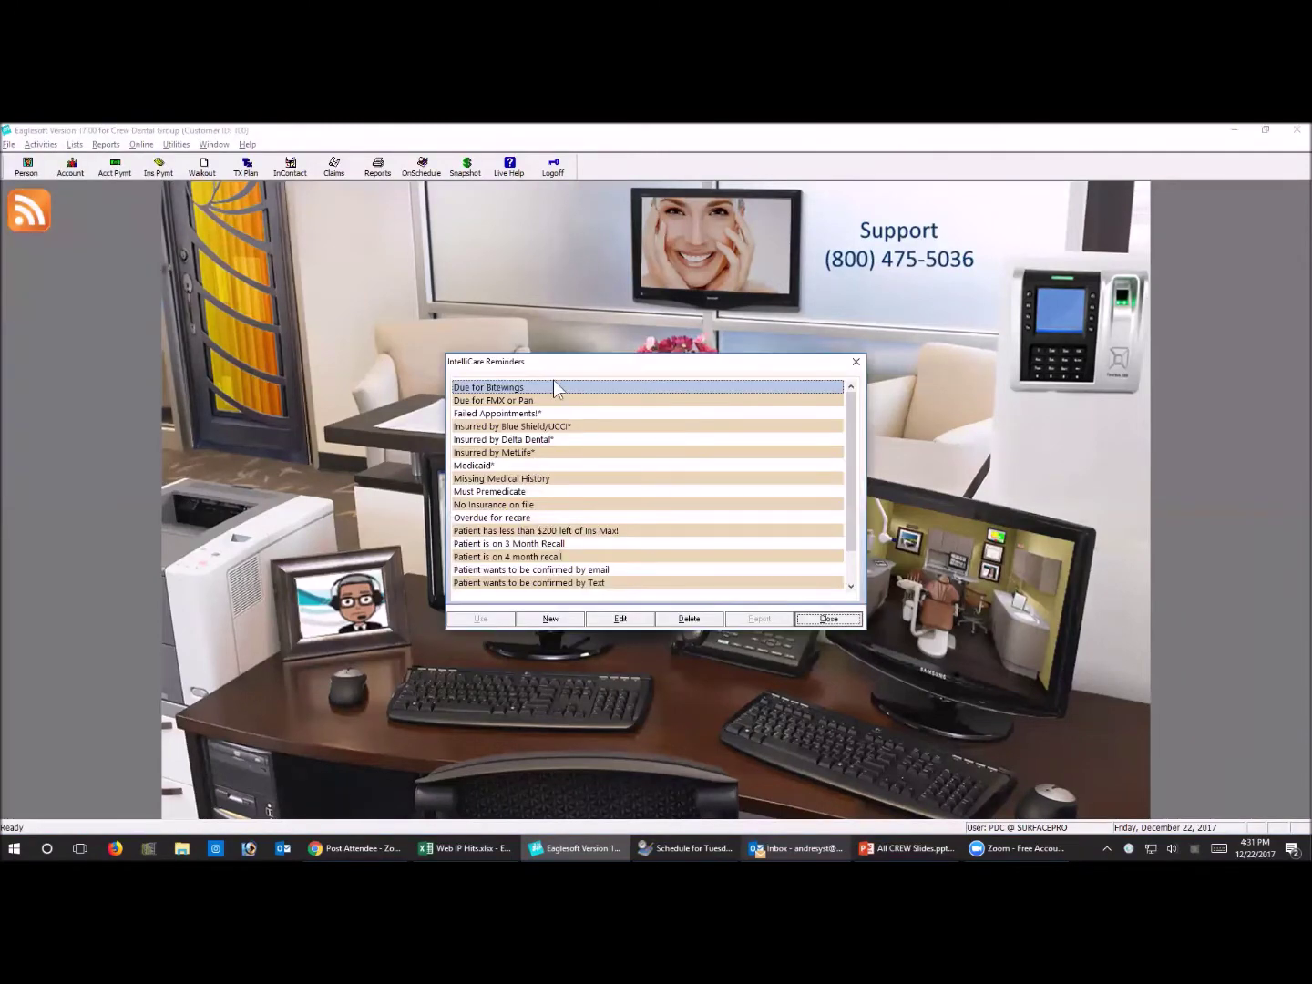
# Start a new IntelliCare reminder with the description "Due for BW"
pyautogui.click(561, 621)
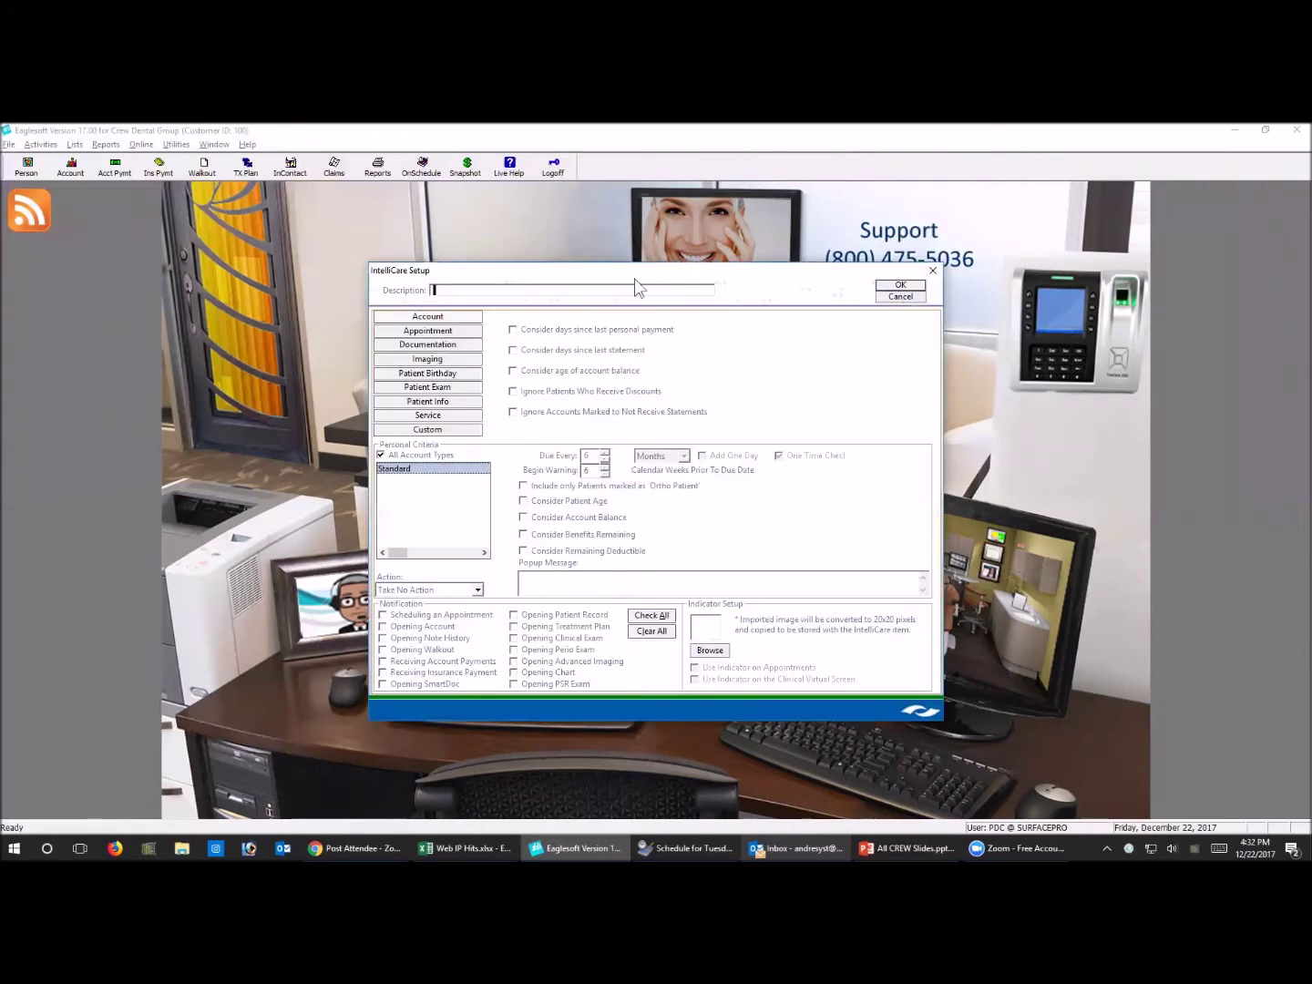
pyautogui.moveTo(636, 269); pyautogui.dragTo(603, 283)
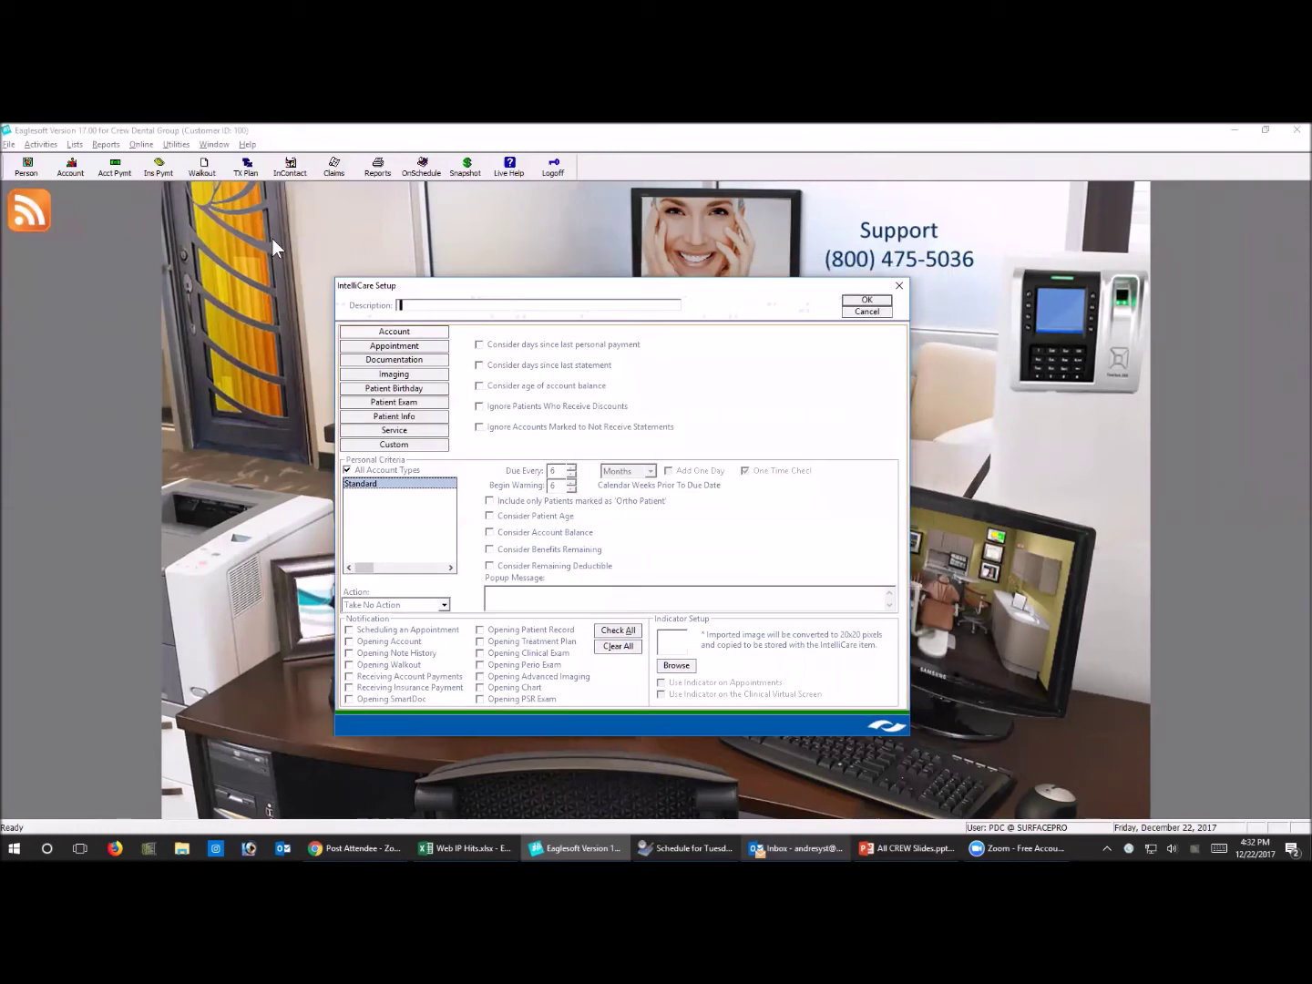
pyautogui.write('Due for BW')
pyautogui.click(423, 307)
# Base the reminder on completed services and add D0210, Imaging - Full Mouth Diagnostic (18), as a qualifying service
pyautogui.click(398, 432)
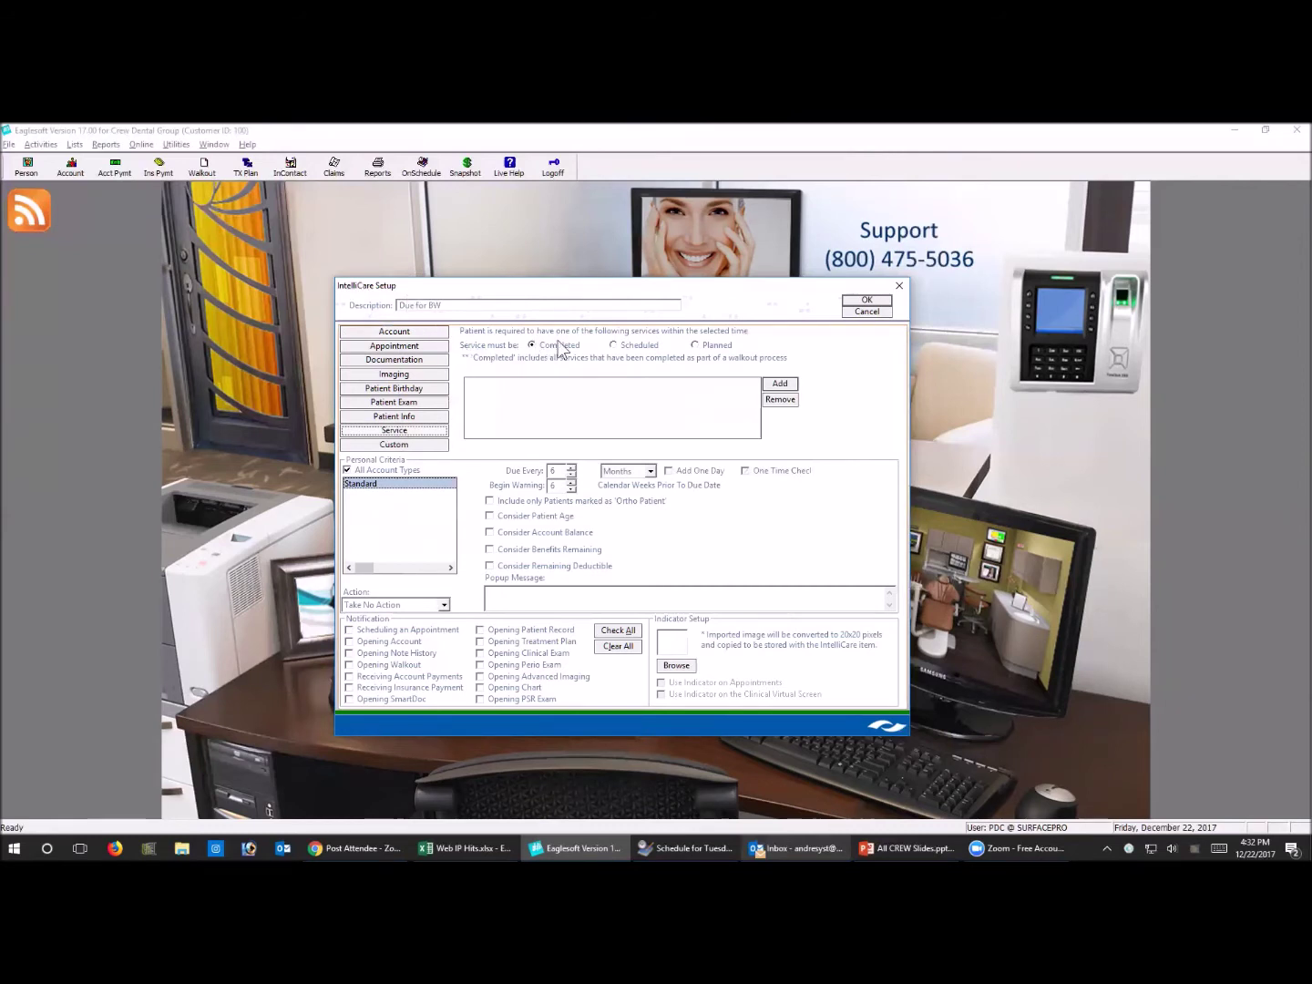
pyautogui.click(779, 384)
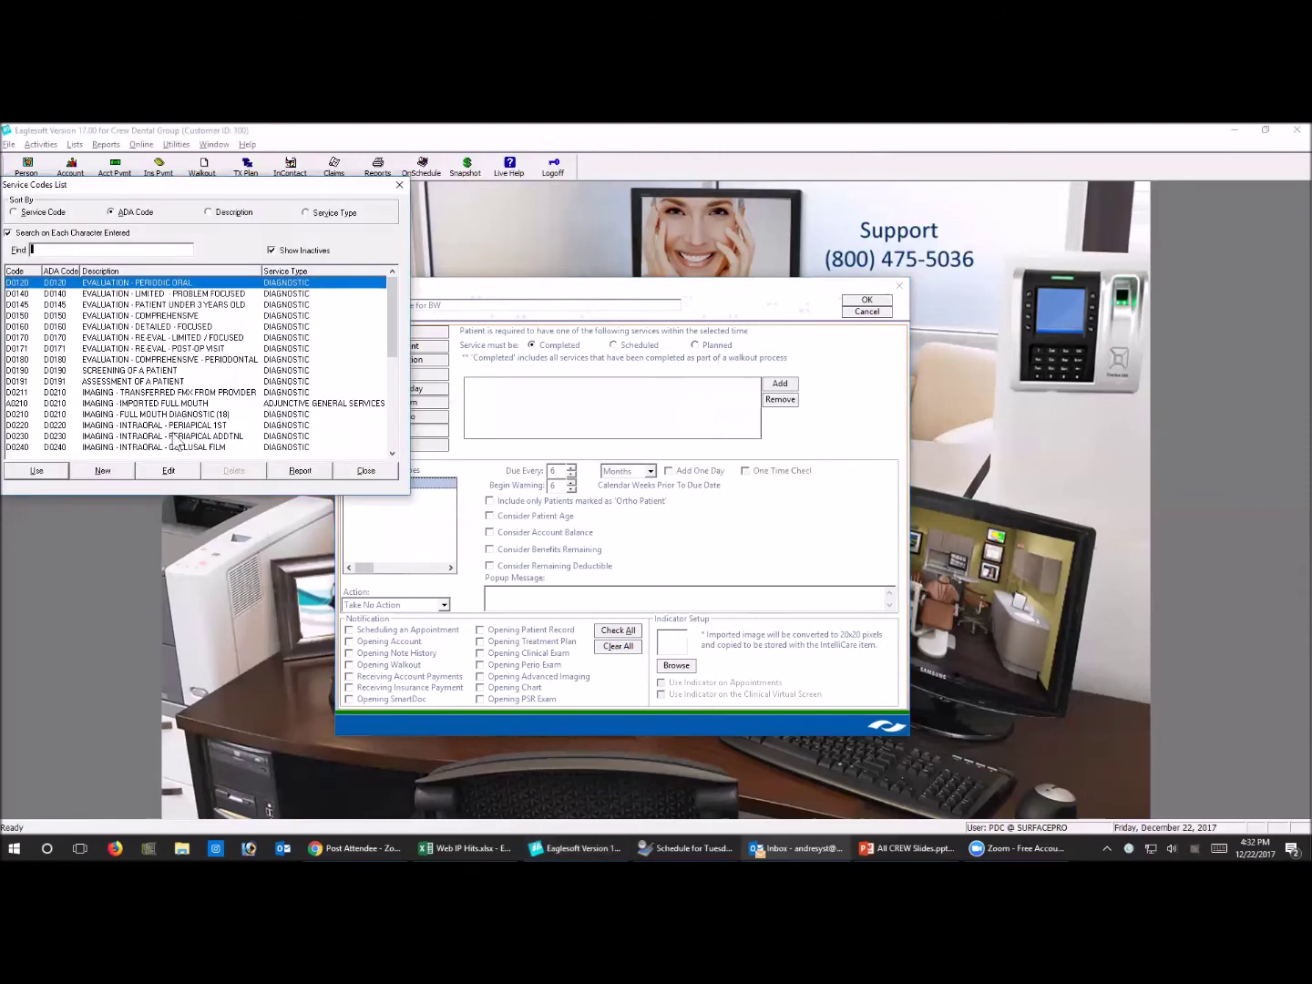
pyautogui.click(119, 414)
pyautogui.scroll(-1, 119, 414)
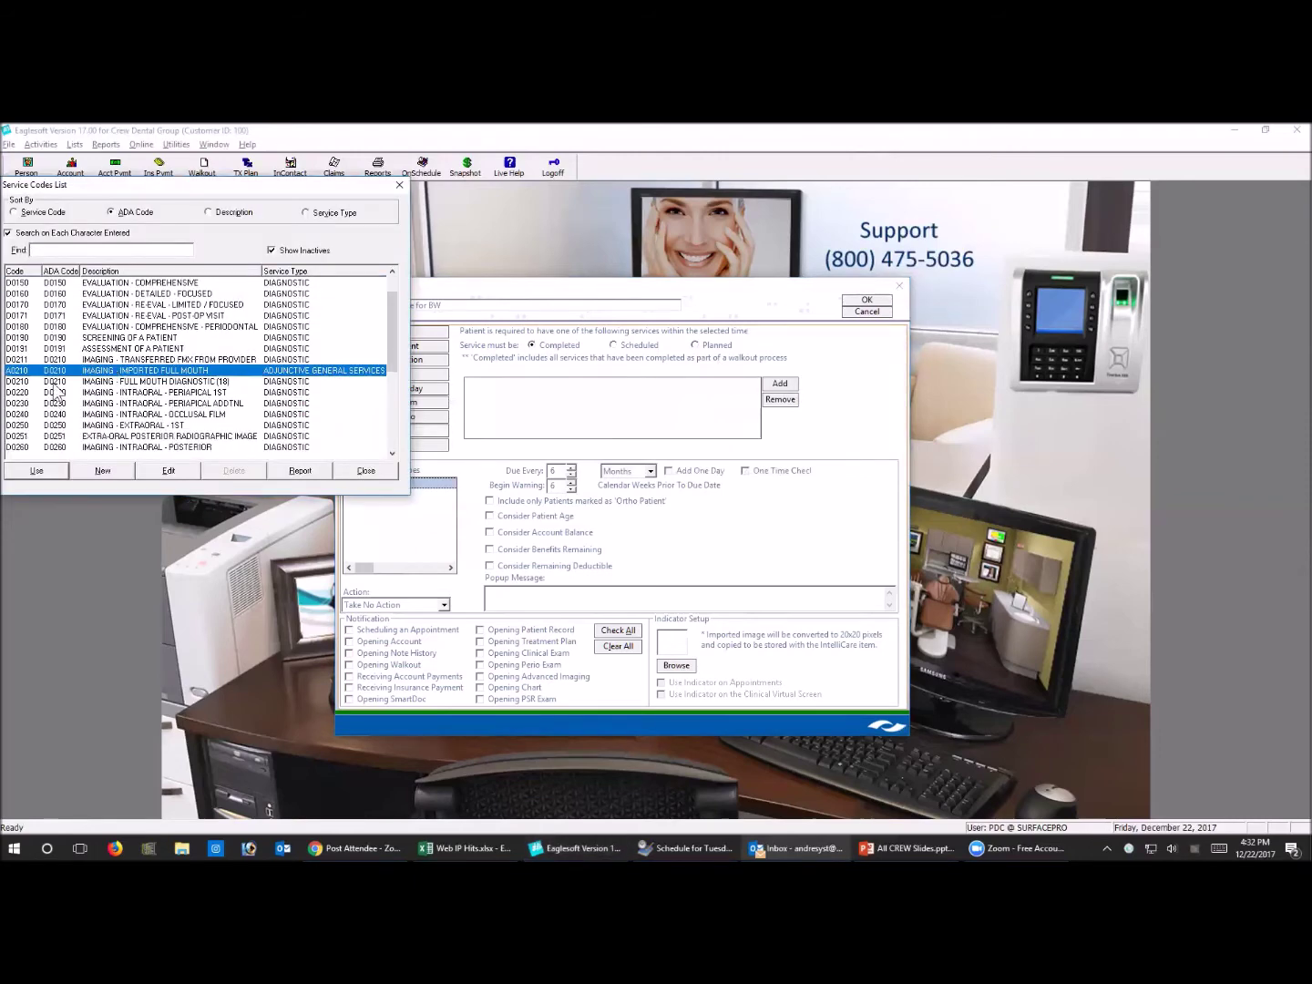
pyautogui.click(41, 472)
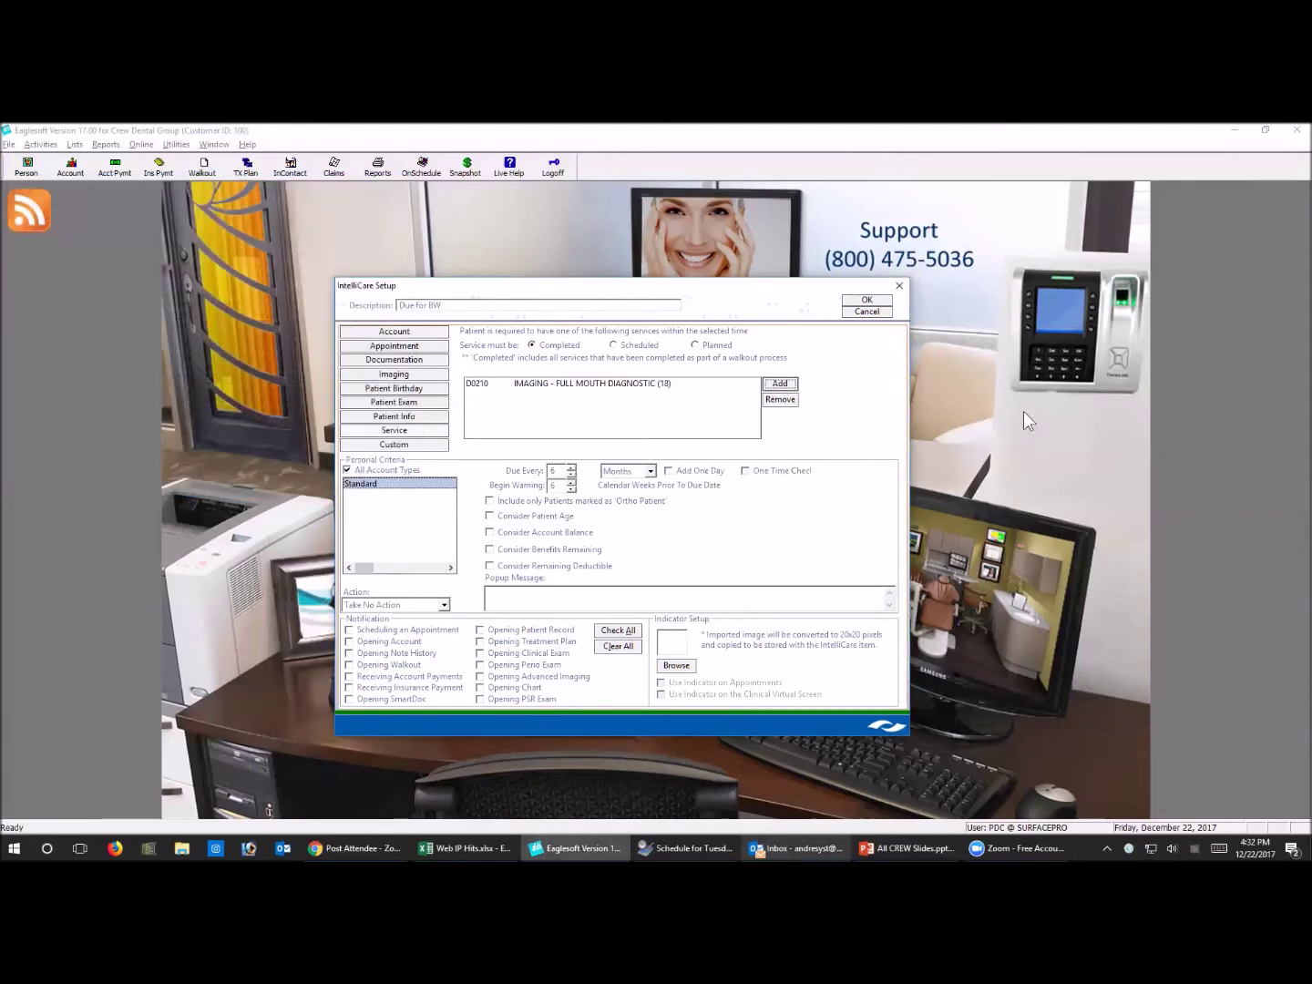
# Add the bitewing service codes D0272 (Bitewings - 2) and D0274 (Bitewings - 4) to the reminder's qualifying services
pyautogui.click(779, 385)
pyautogui.scroll(-2, 72, 434)
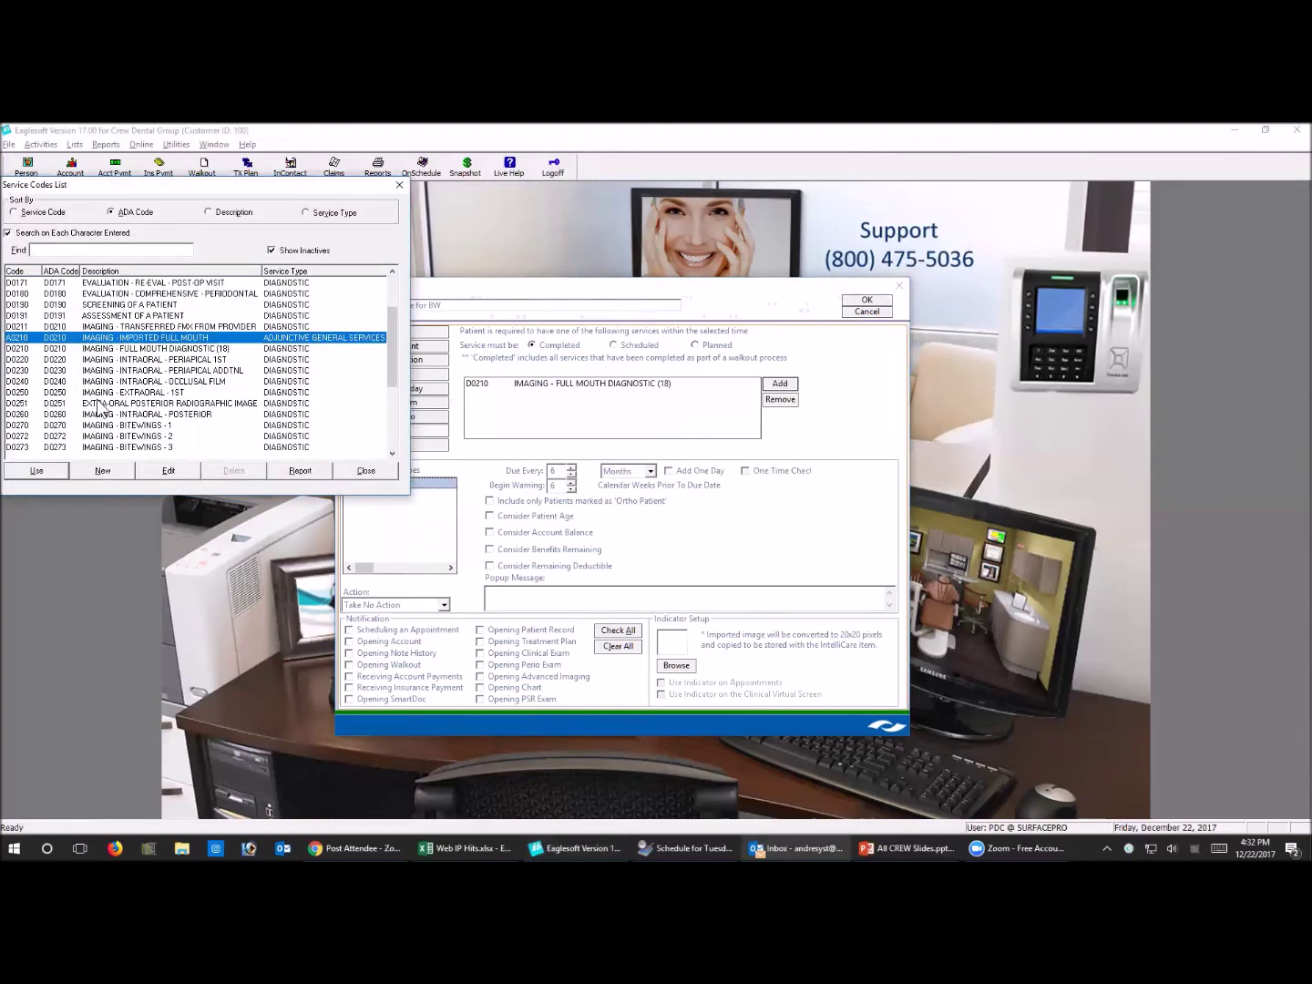
pyautogui.click(28, 436)
pyautogui.click(36, 470)
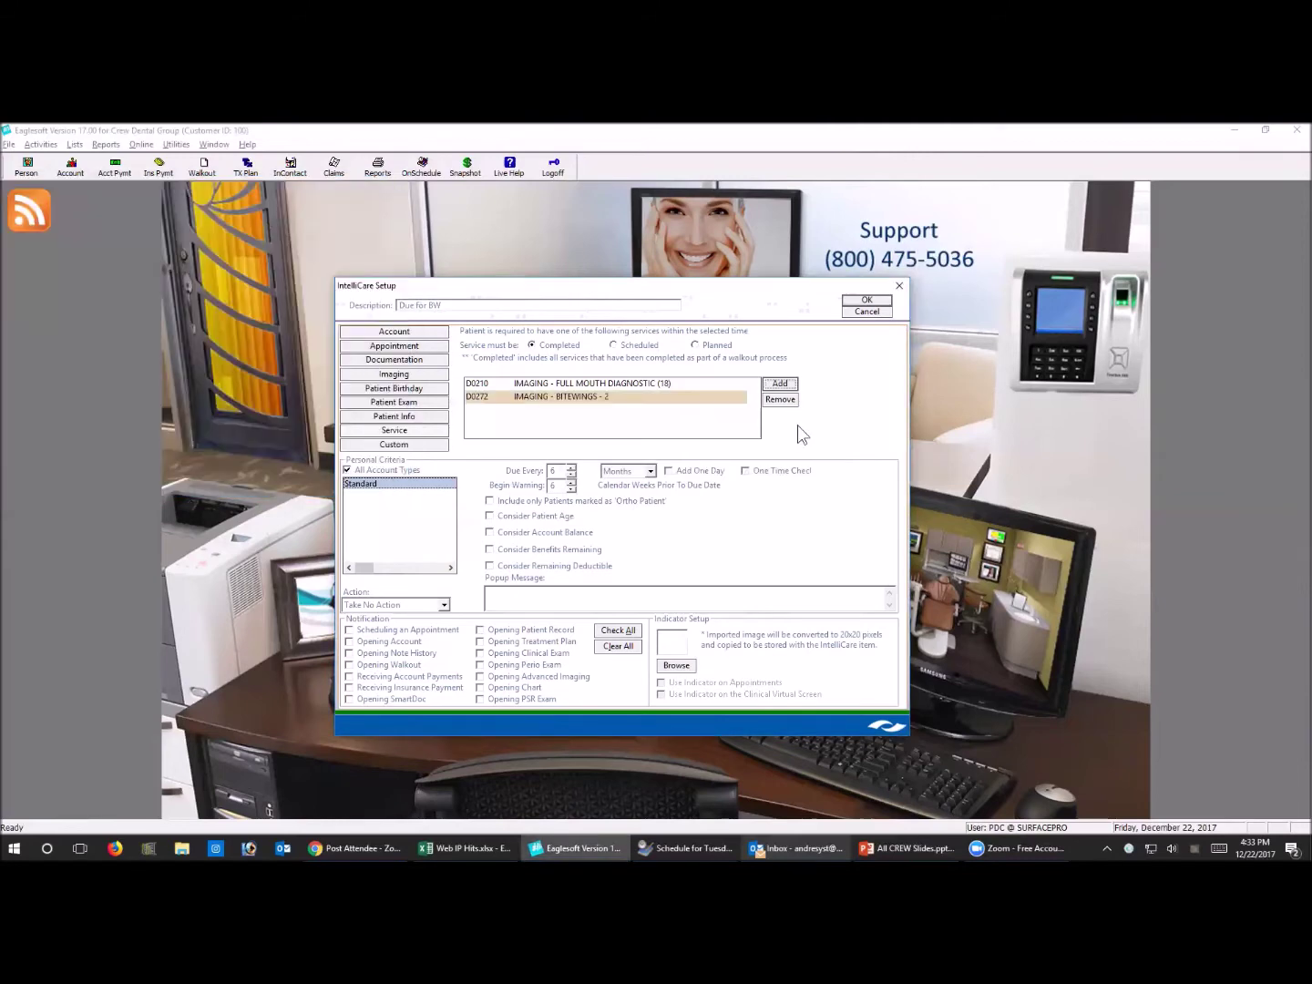
pyautogui.click(780, 384)
pyautogui.scroll(-2, 96, 419)
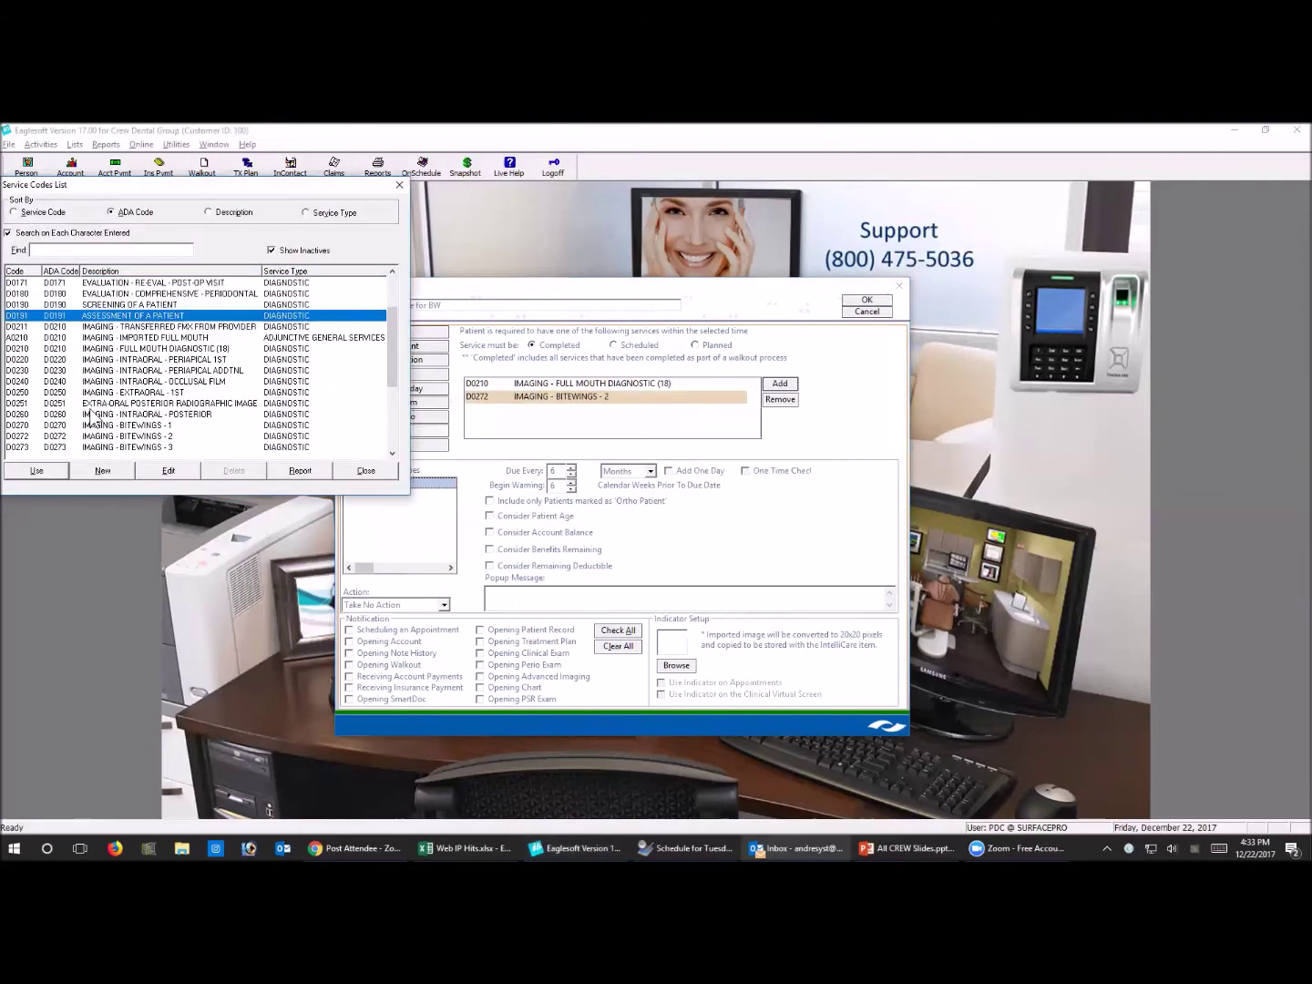
pyautogui.scroll(-1, 30, 450)
pyautogui.click(25, 425)
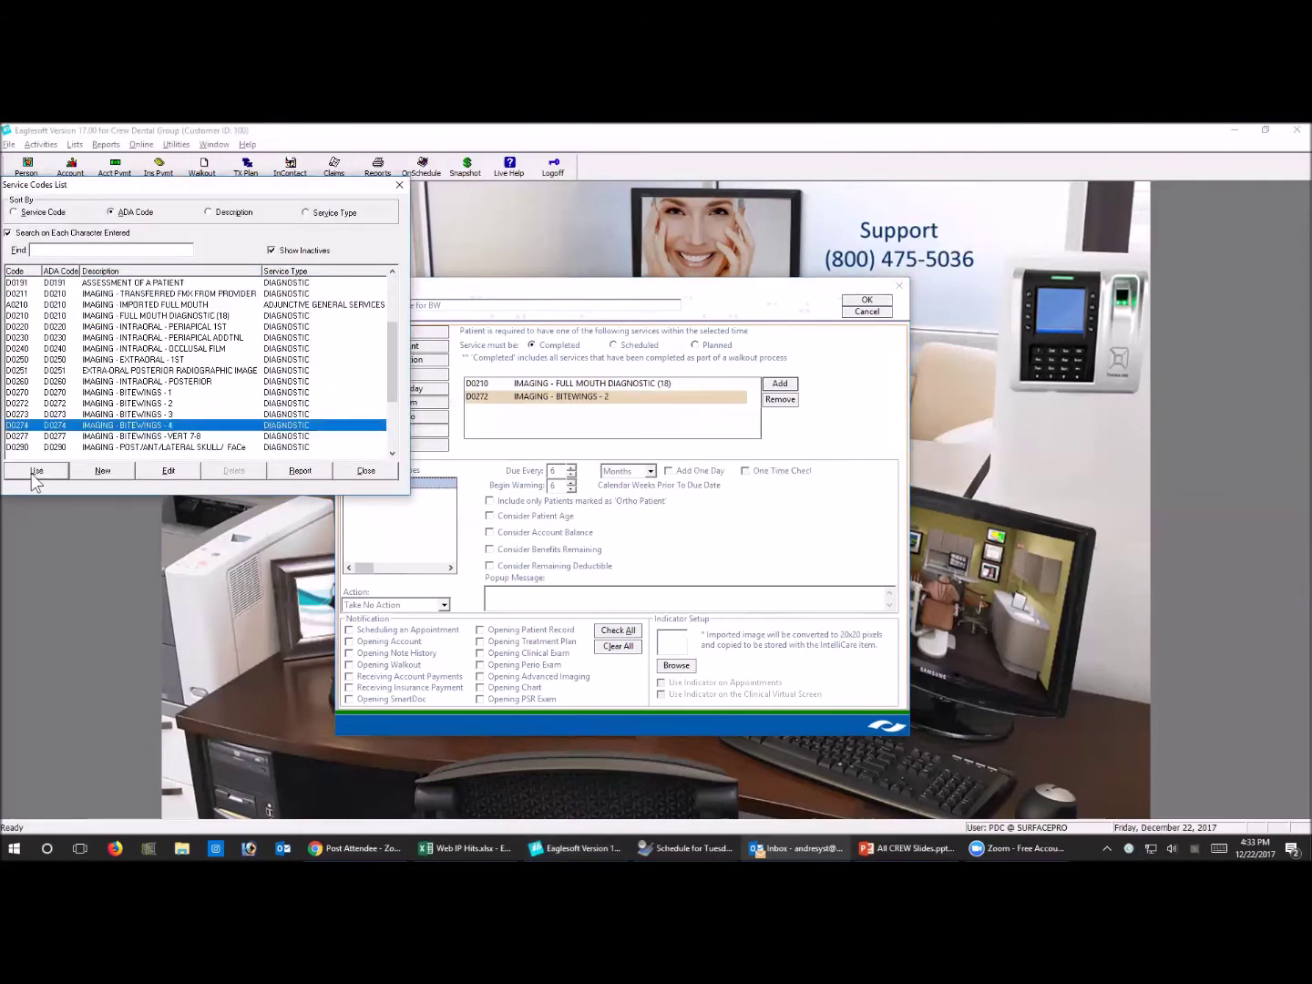
pyautogui.click(36, 470)
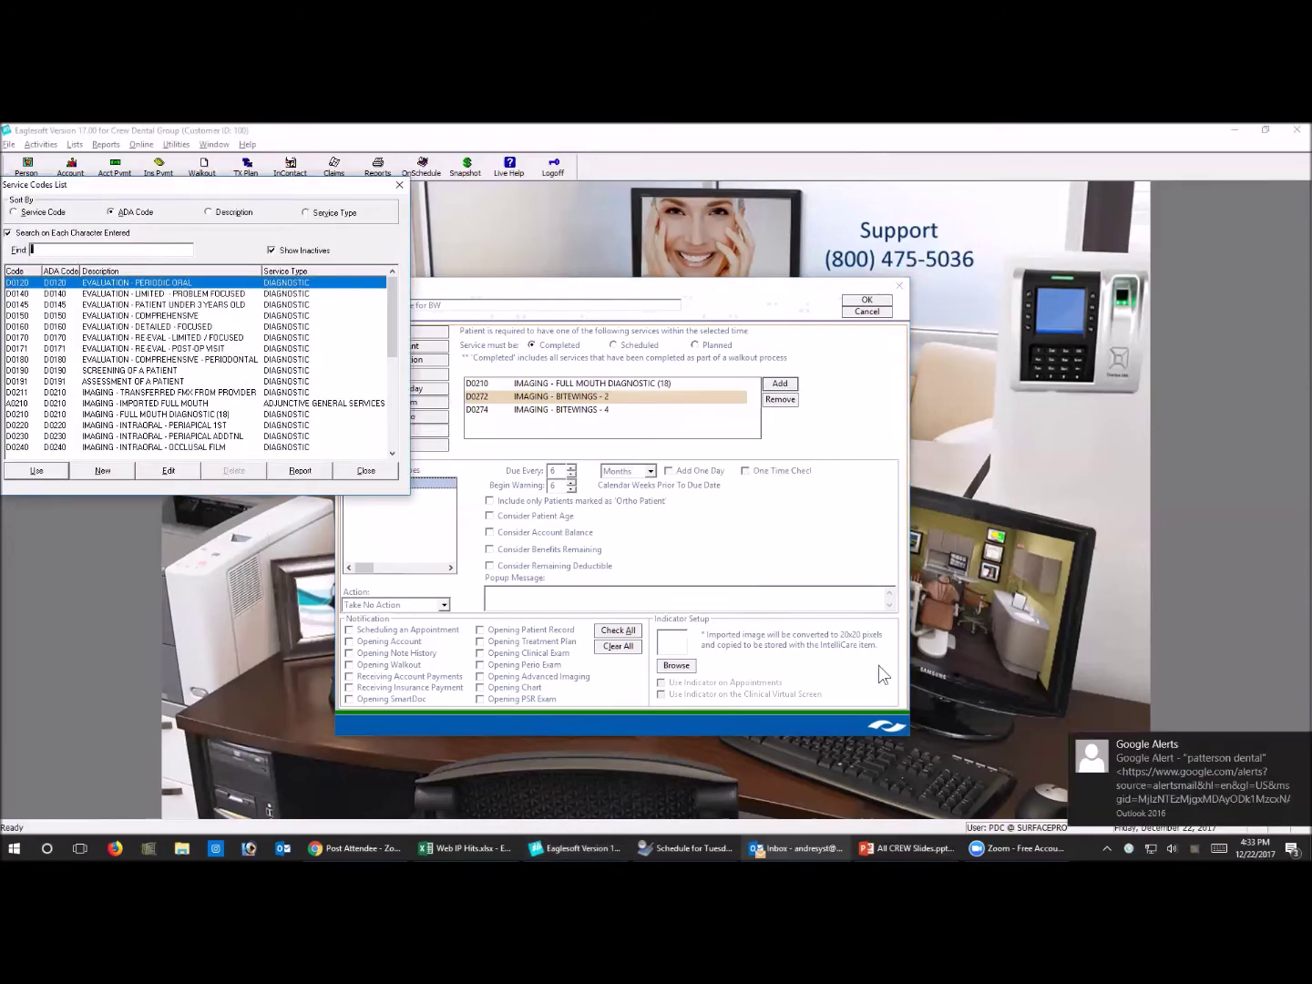
# Add service code A0210, Imaging - Imported Full Mouth, to the reminder's qualifying services
pyautogui.click(1293, 743)
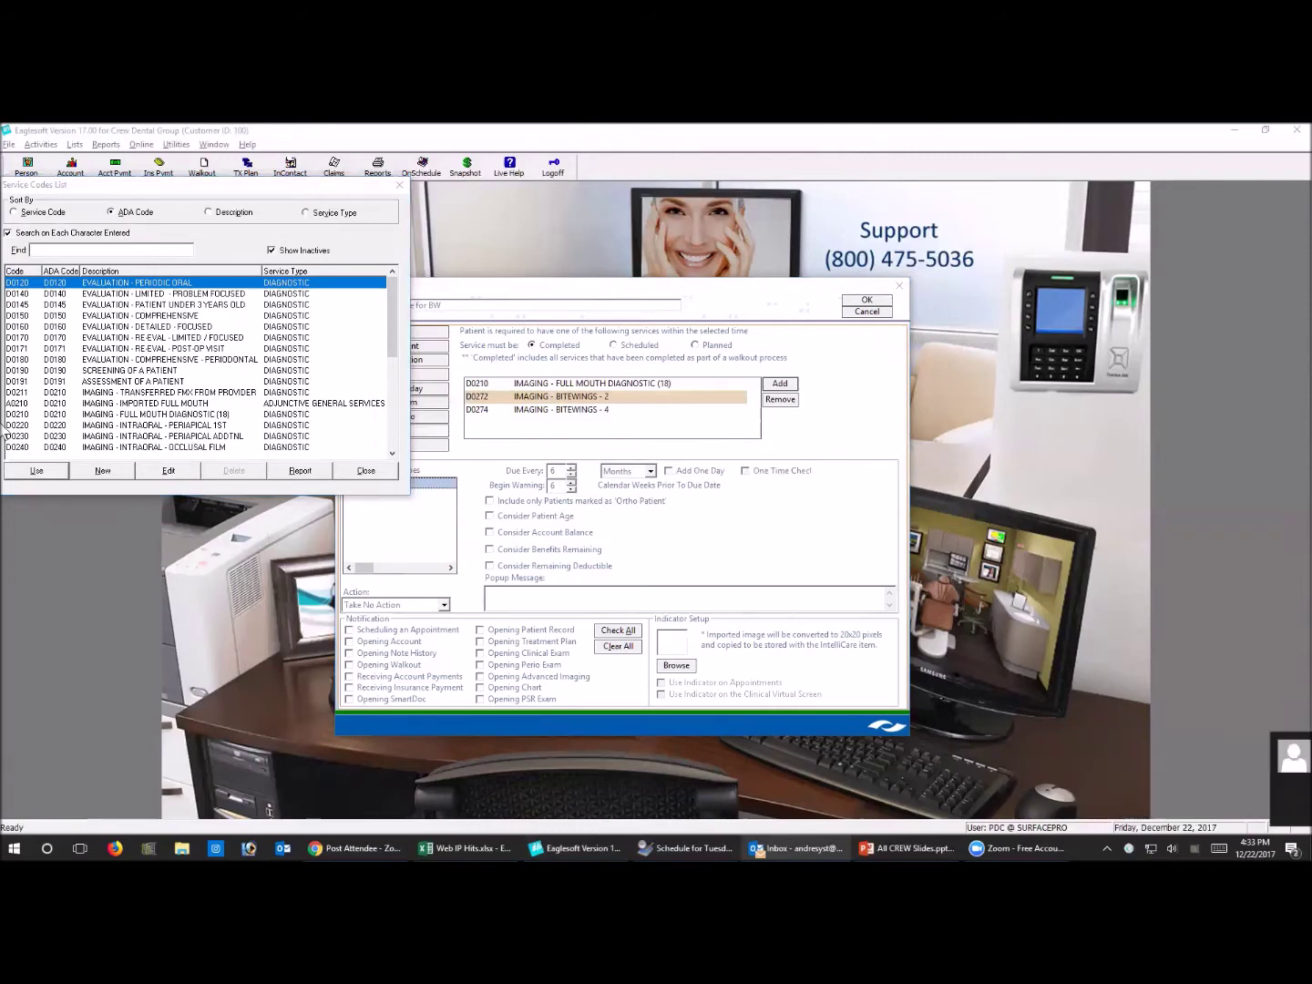
pyautogui.doubleClick(48, 417)
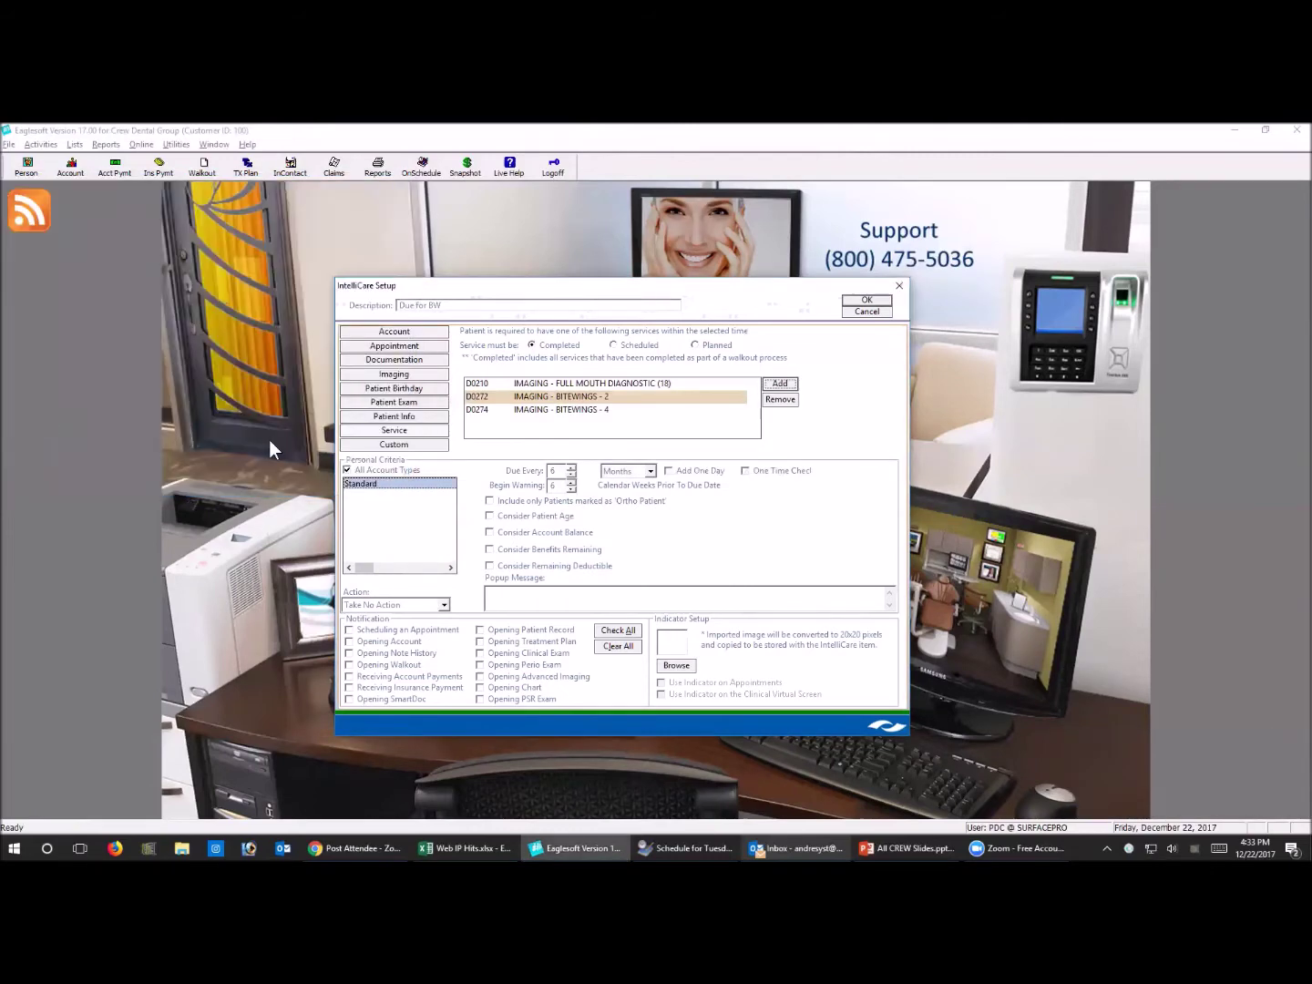
pyautogui.click(780, 384)
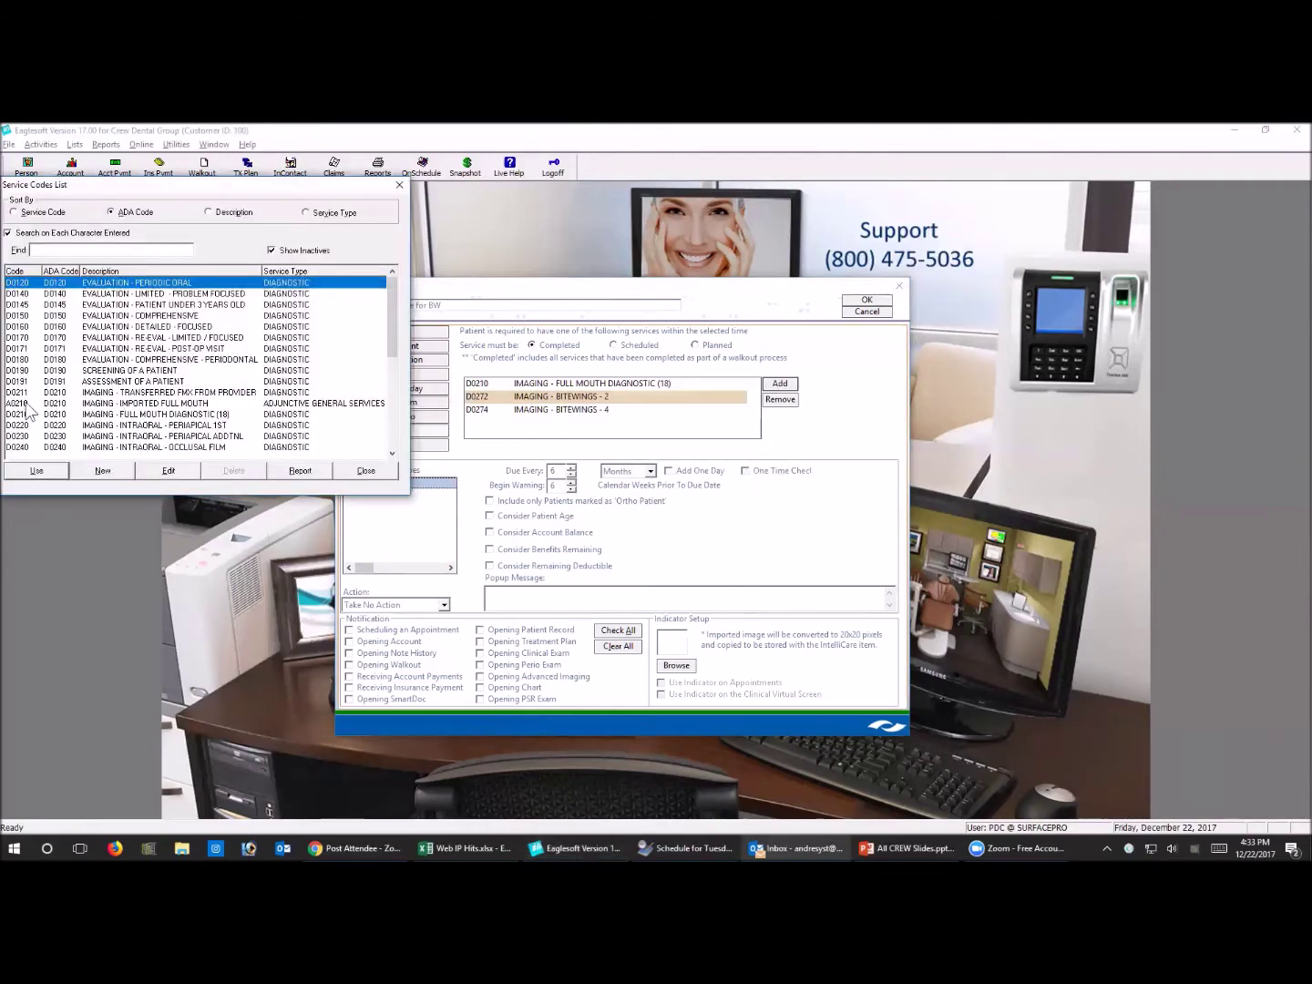
pyautogui.click(133, 404)
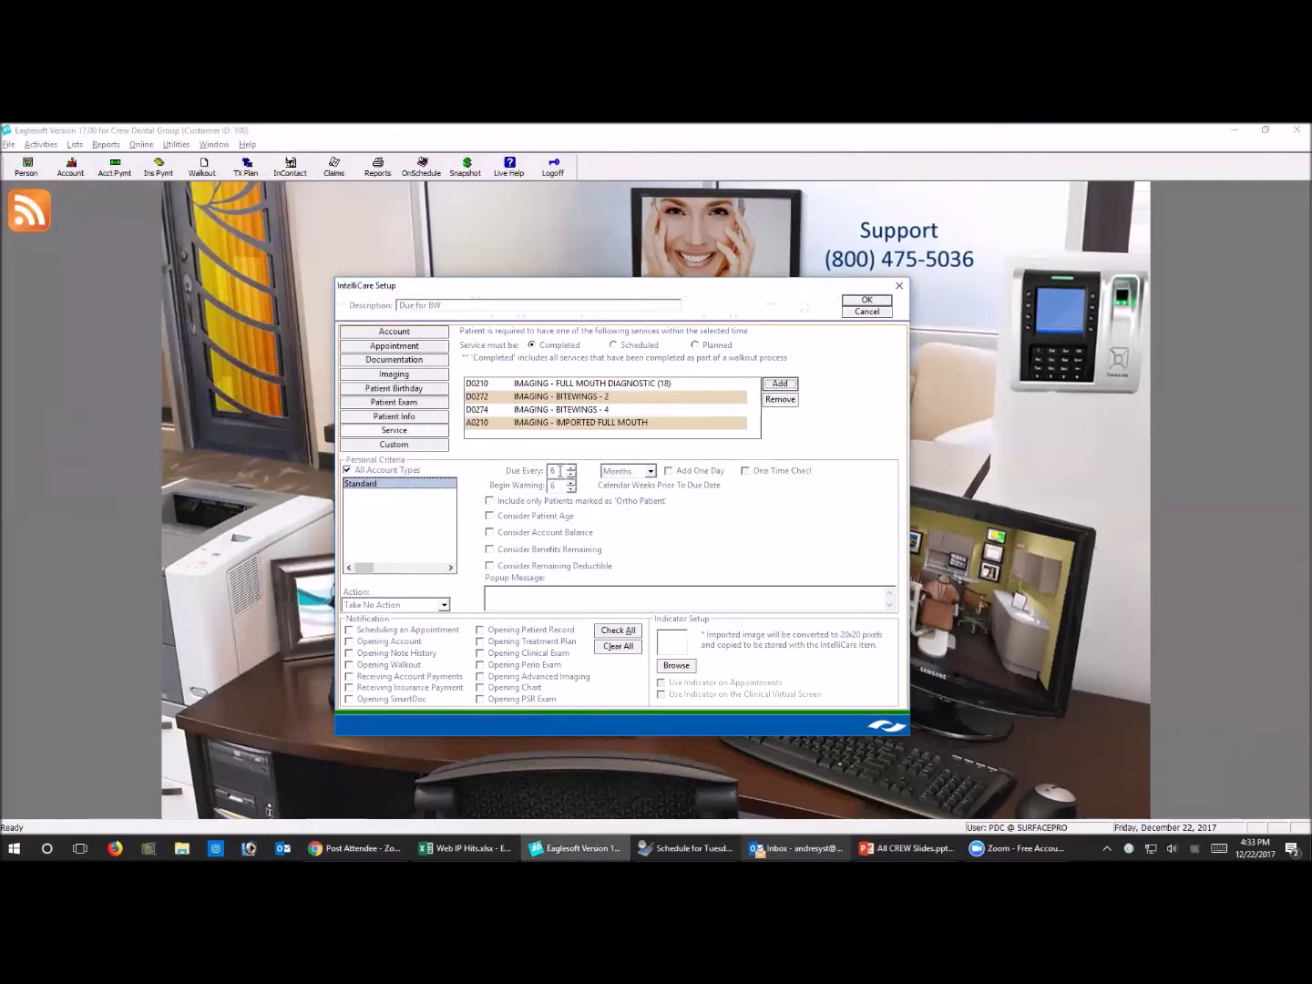
# Make the reminder due every 12 months plus one day, with the warning beginning 0 weeks before the due date
pyautogui.click(556, 470)
pyautogui.write('12')
pyautogui.click(697, 469)
pyautogui.doubleClick(554, 484)
pyautogui.write('0')
pyautogui.doubleClick(553, 485)
# Restrict the reminder by patient age, starting from 5 years
pyautogui.click(494, 516)
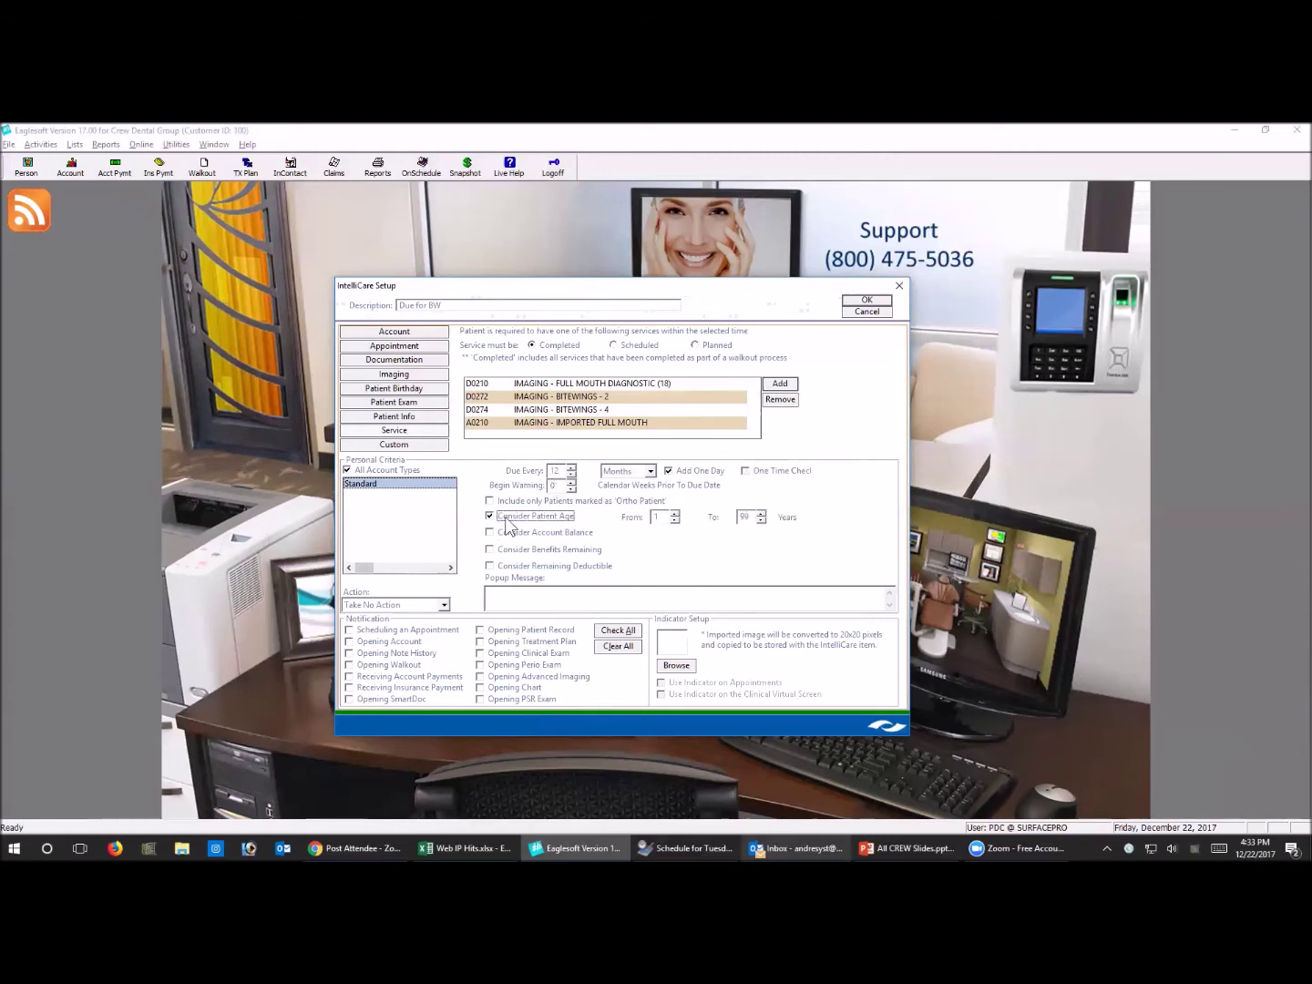
pyautogui.doubleClick(656, 518)
pyautogui.write('5')
# Assign the image greentooth.bmp from the Indicators folder as the reminder's indicator
pyautogui.click(674, 666)
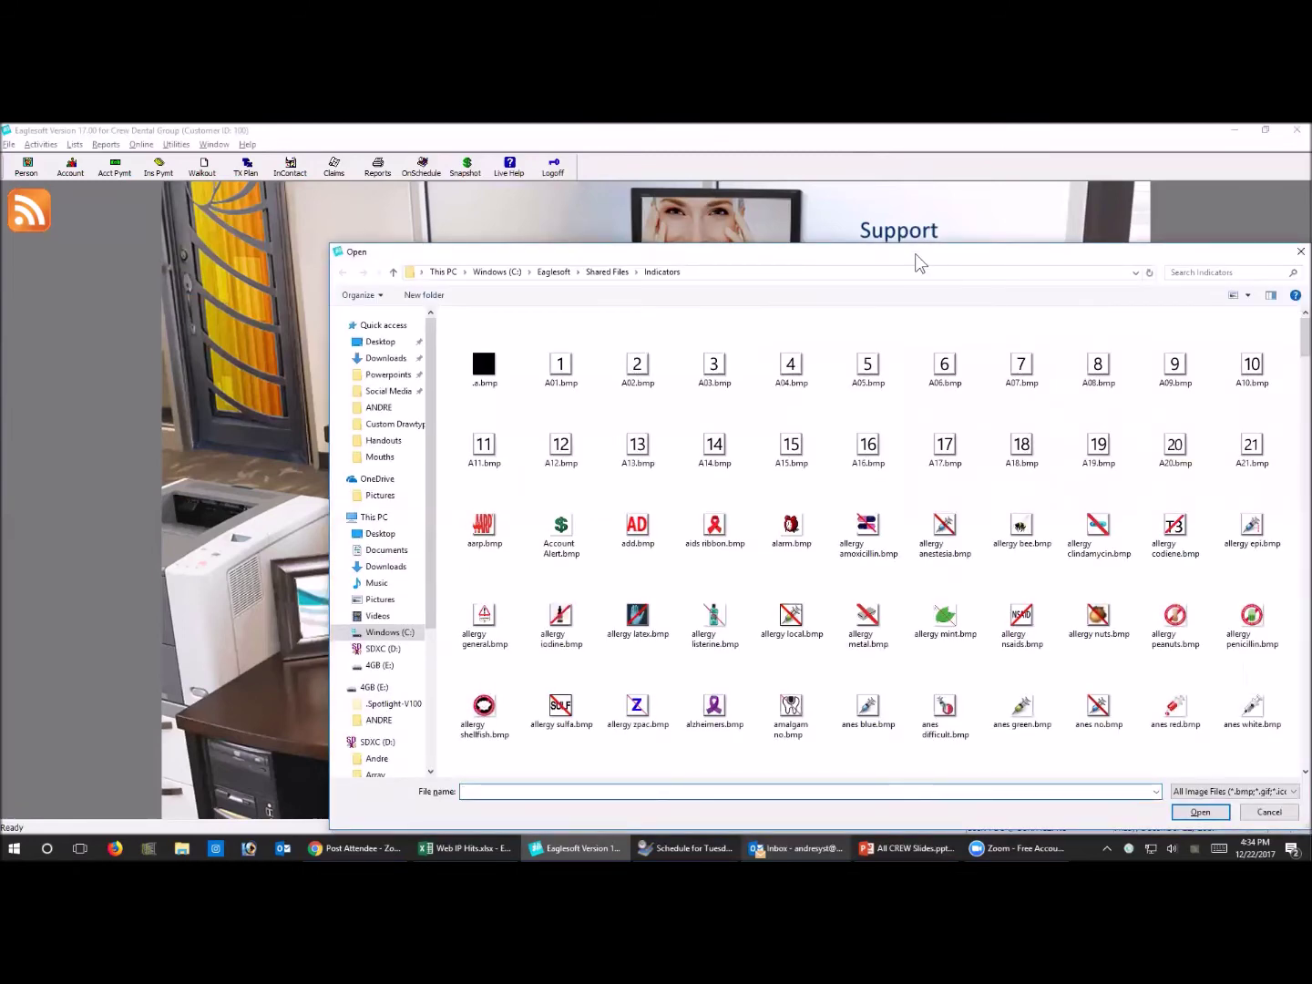
pyautogui.moveTo(916, 254); pyautogui.dragTo(625, 157)
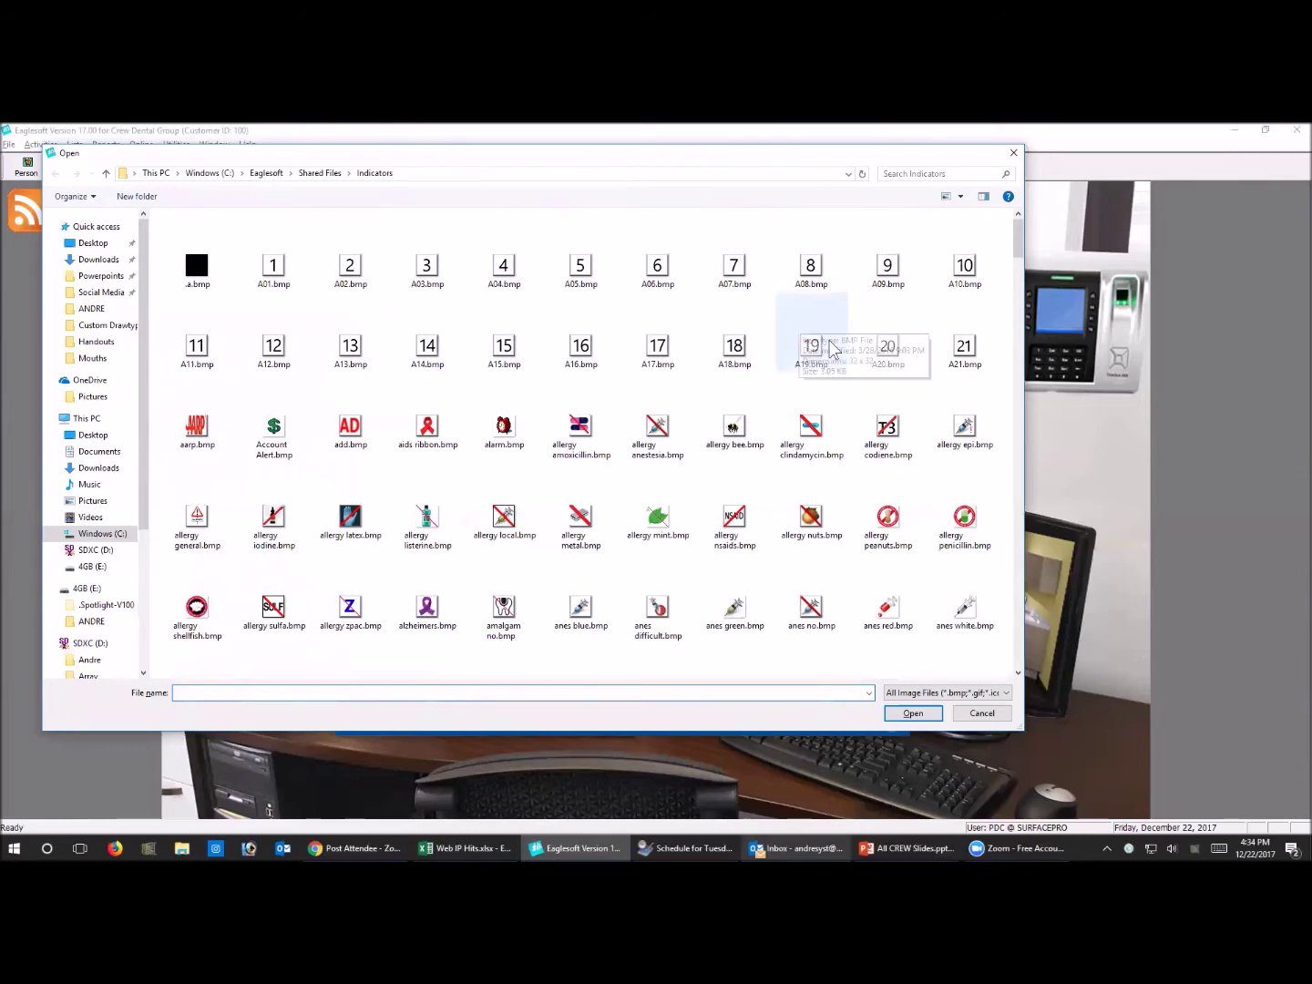
pyautogui.scroll(-10, 844, 364)
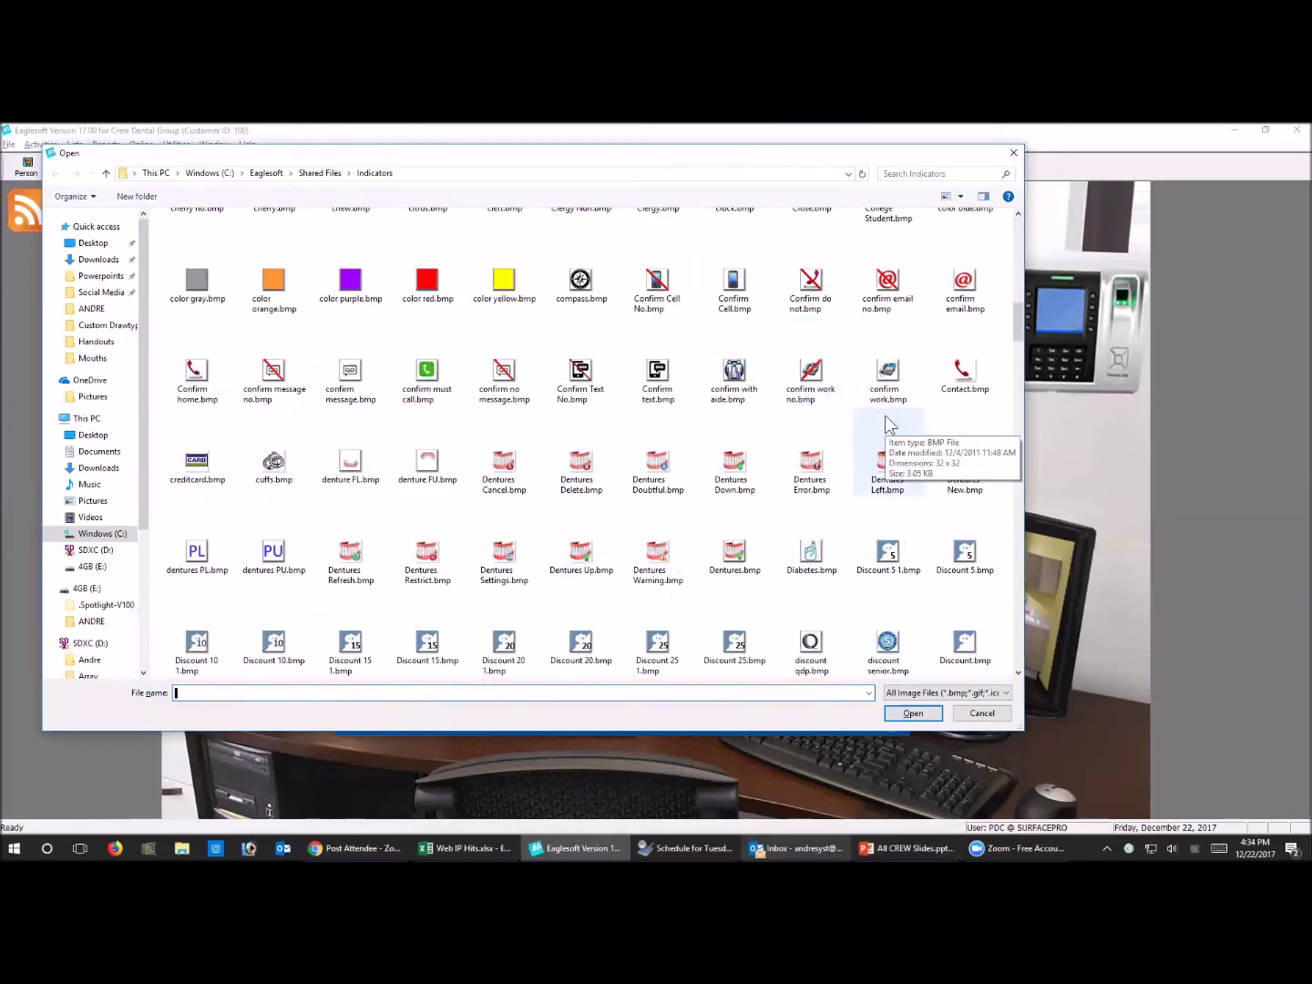
pyautogui.scroll(-10, 888, 419)
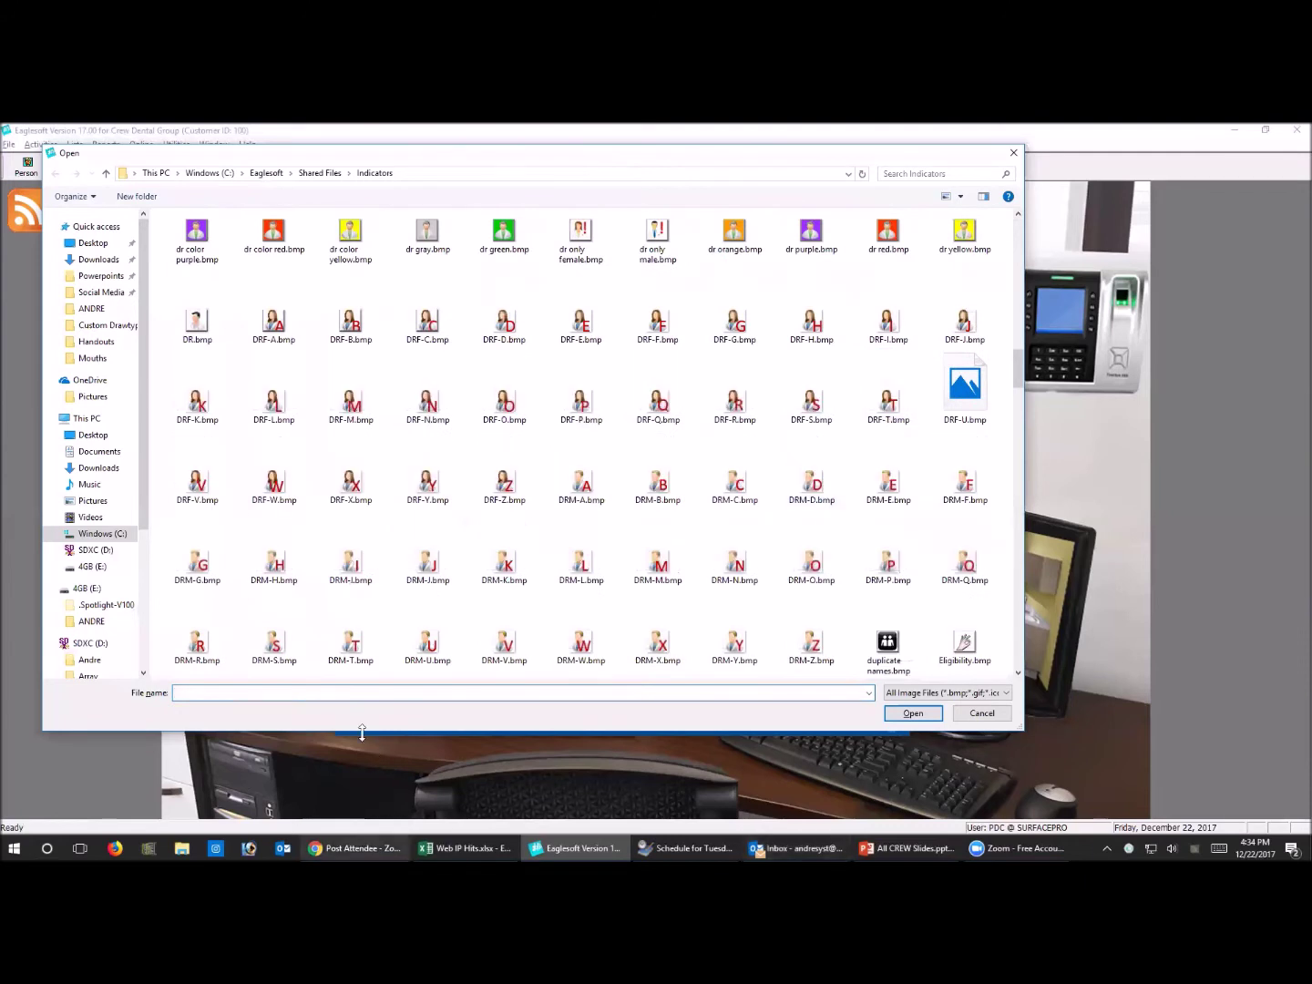
pyautogui.write('gre')
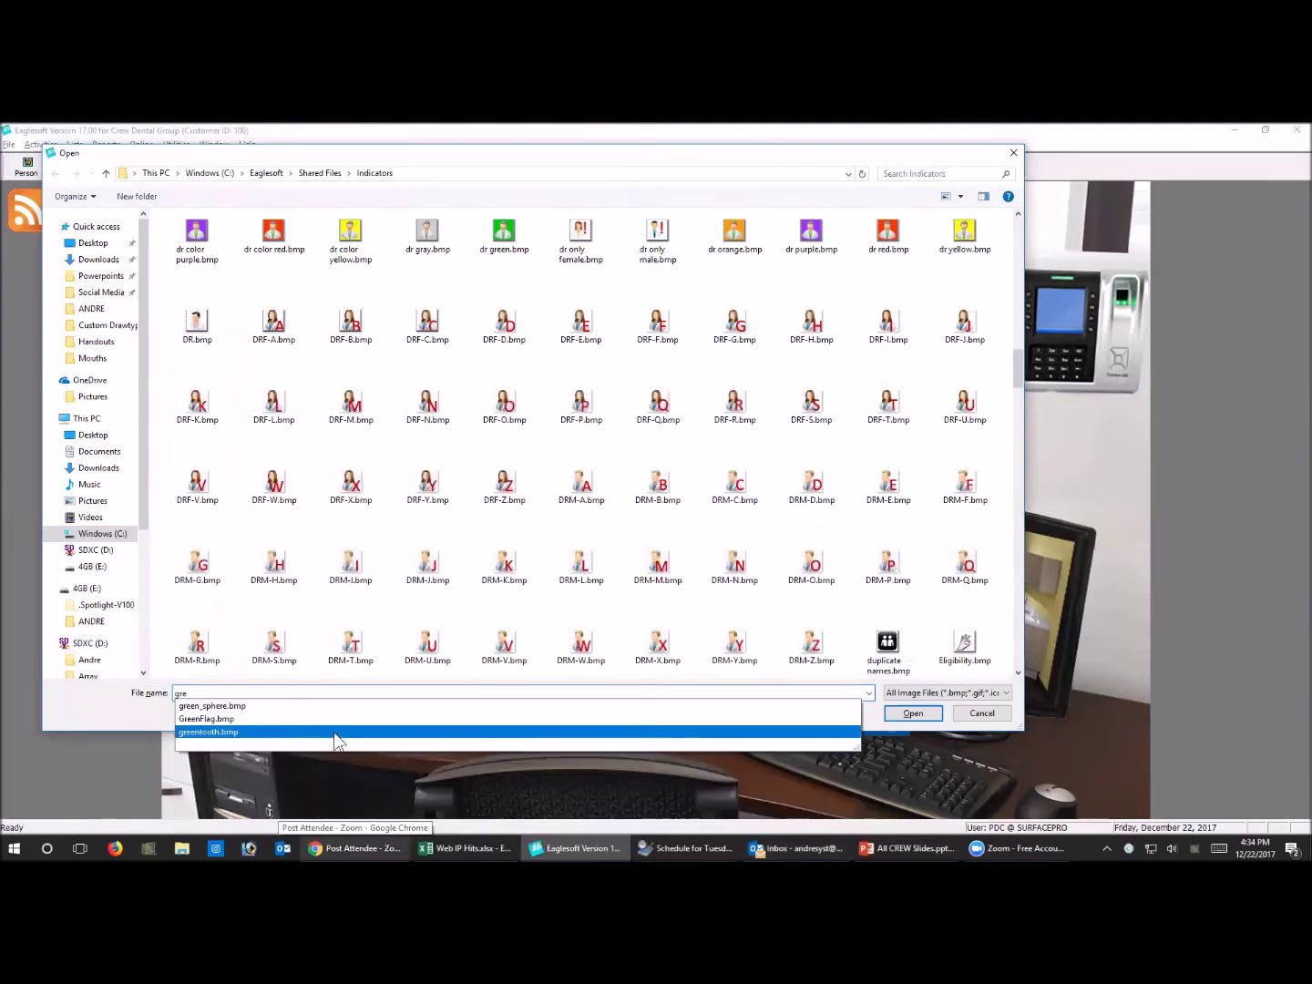
pyautogui.click(336, 731)
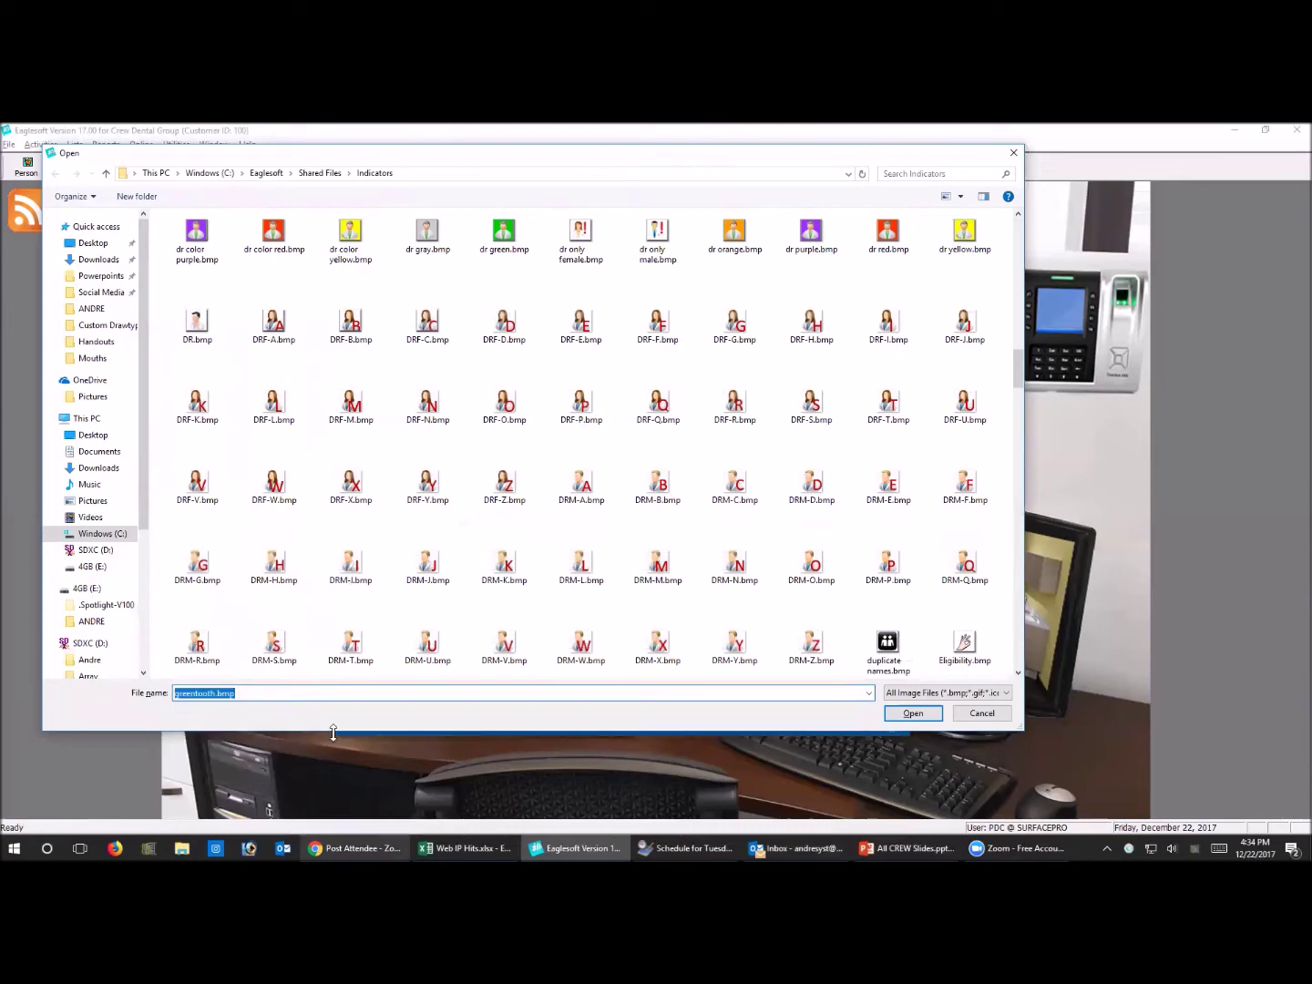
pyautogui.click(915, 713)
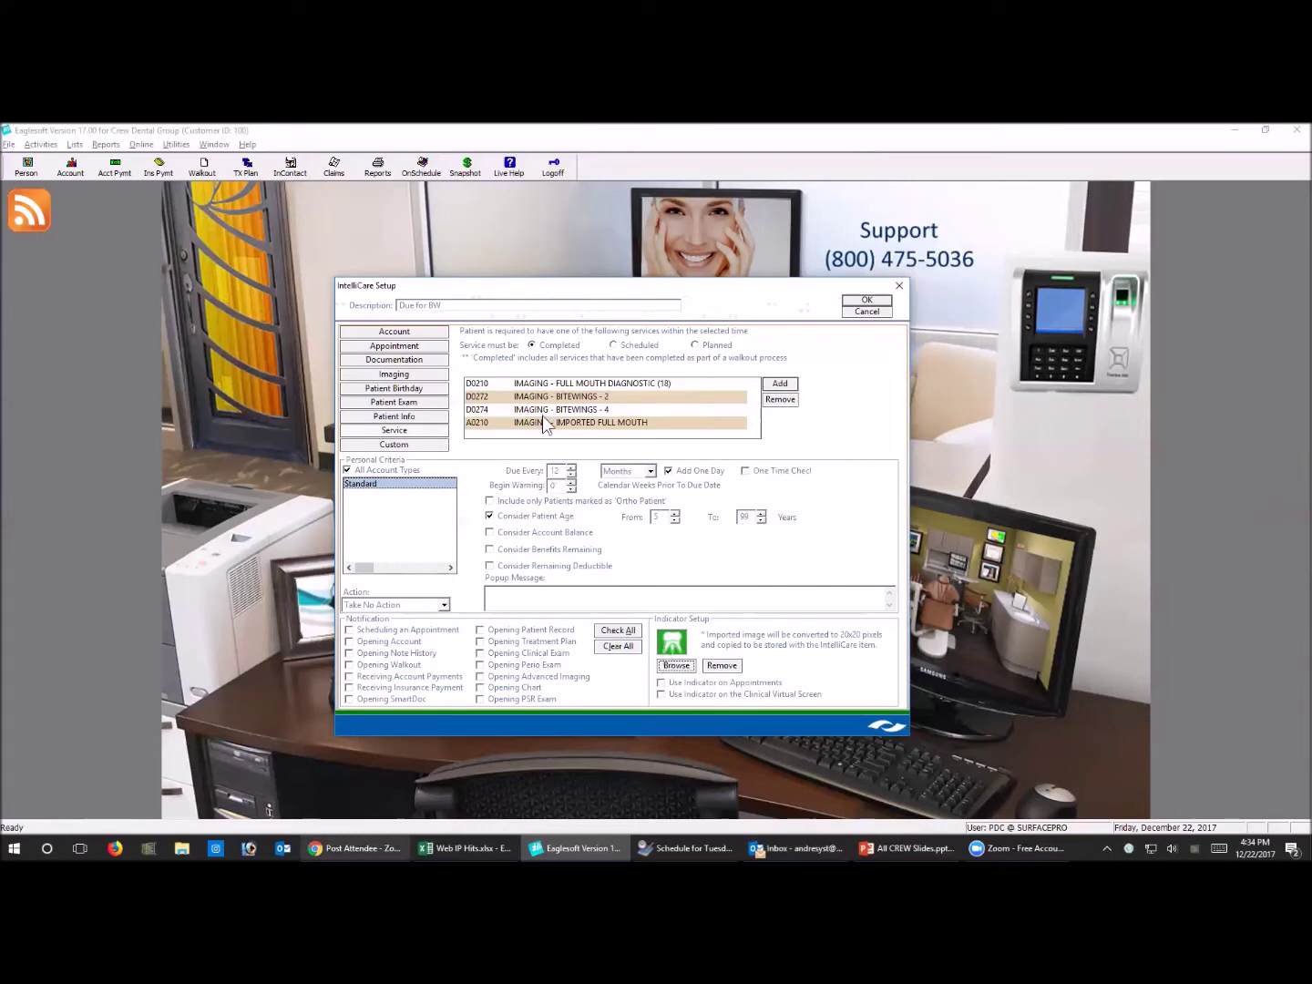
# Enable the indicator on appointments and on the Clinical Virtual Screen, and save the reminder
pyautogui.click(662, 683)
pyautogui.click(661, 695)
pyautogui.click(866, 301)
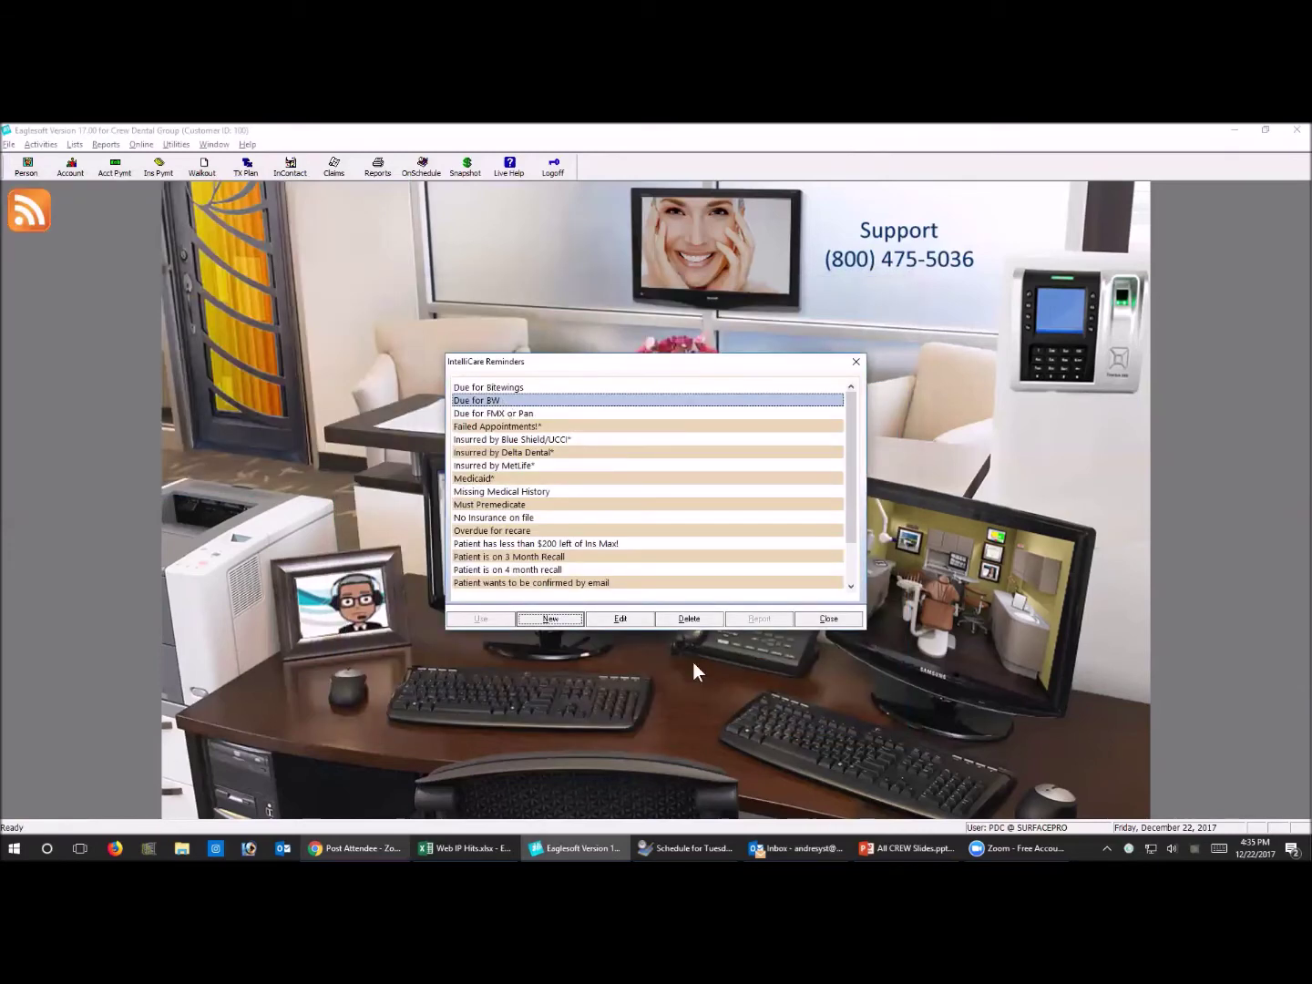
# Delete the "Due for BW" reminder from the IntelliCare list
pyautogui.click(700, 620)
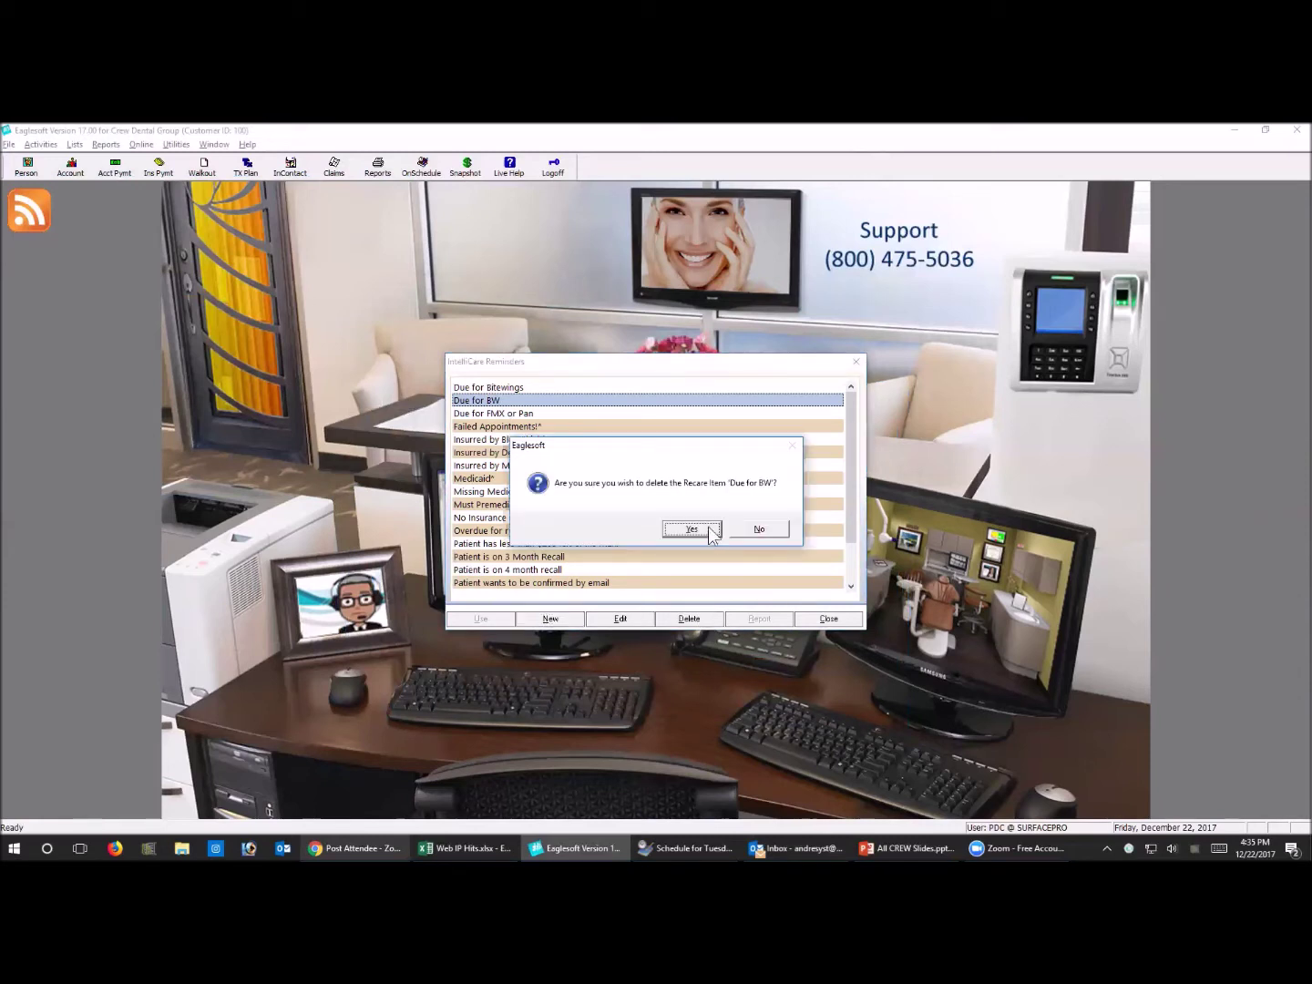
pyautogui.click(691, 529)
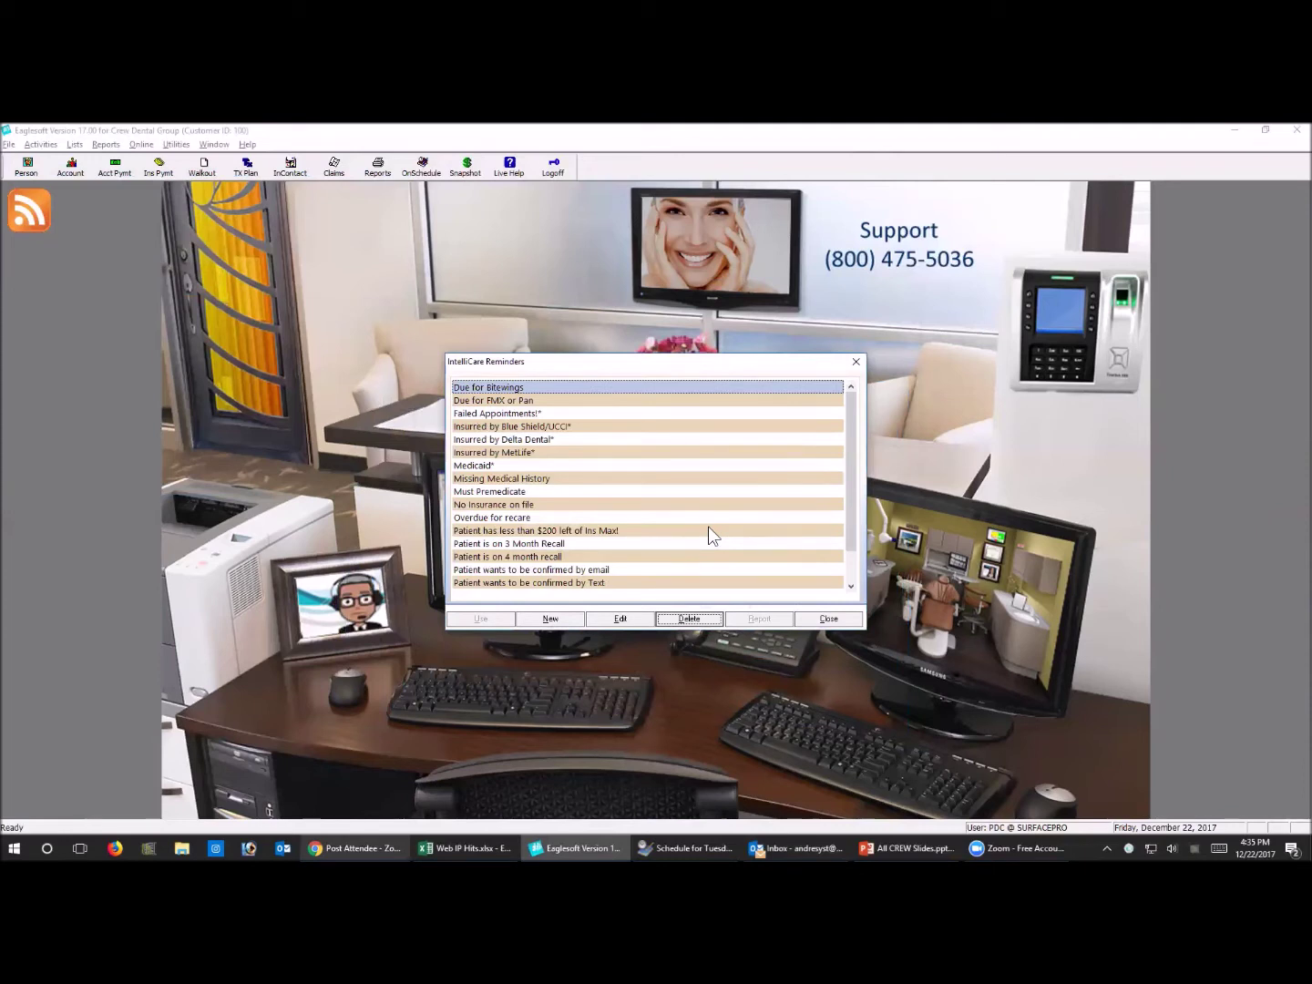
# Edit the "Due for FMX or Pan" reminder and add service code A0330, Imaging - Imported Panoramic, to its qualifying services
pyautogui.click(504, 401)
pyautogui.click(630, 623)
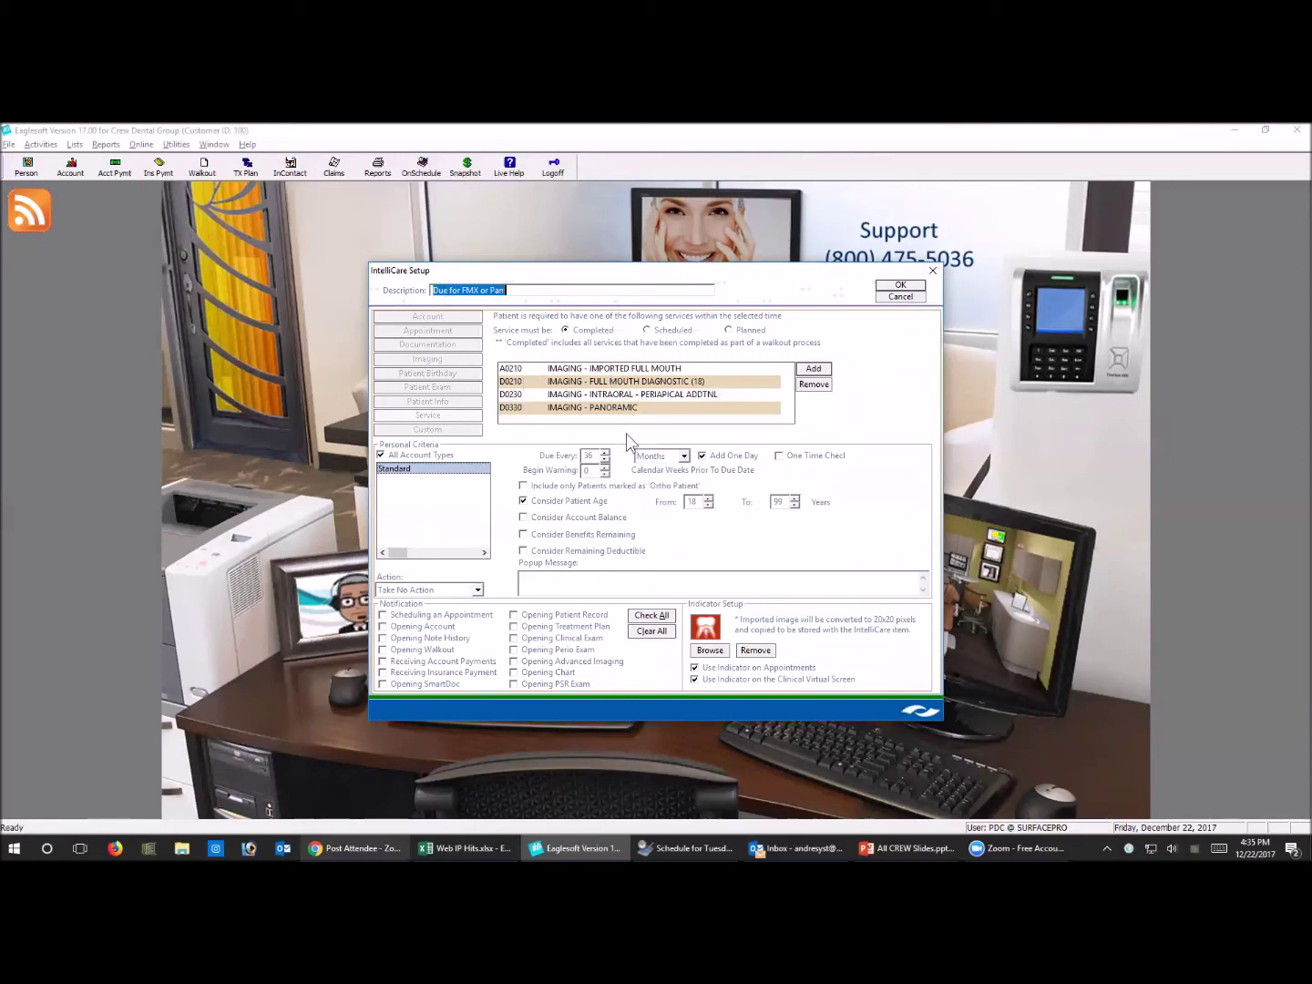
pyautogui.click(675, 394)
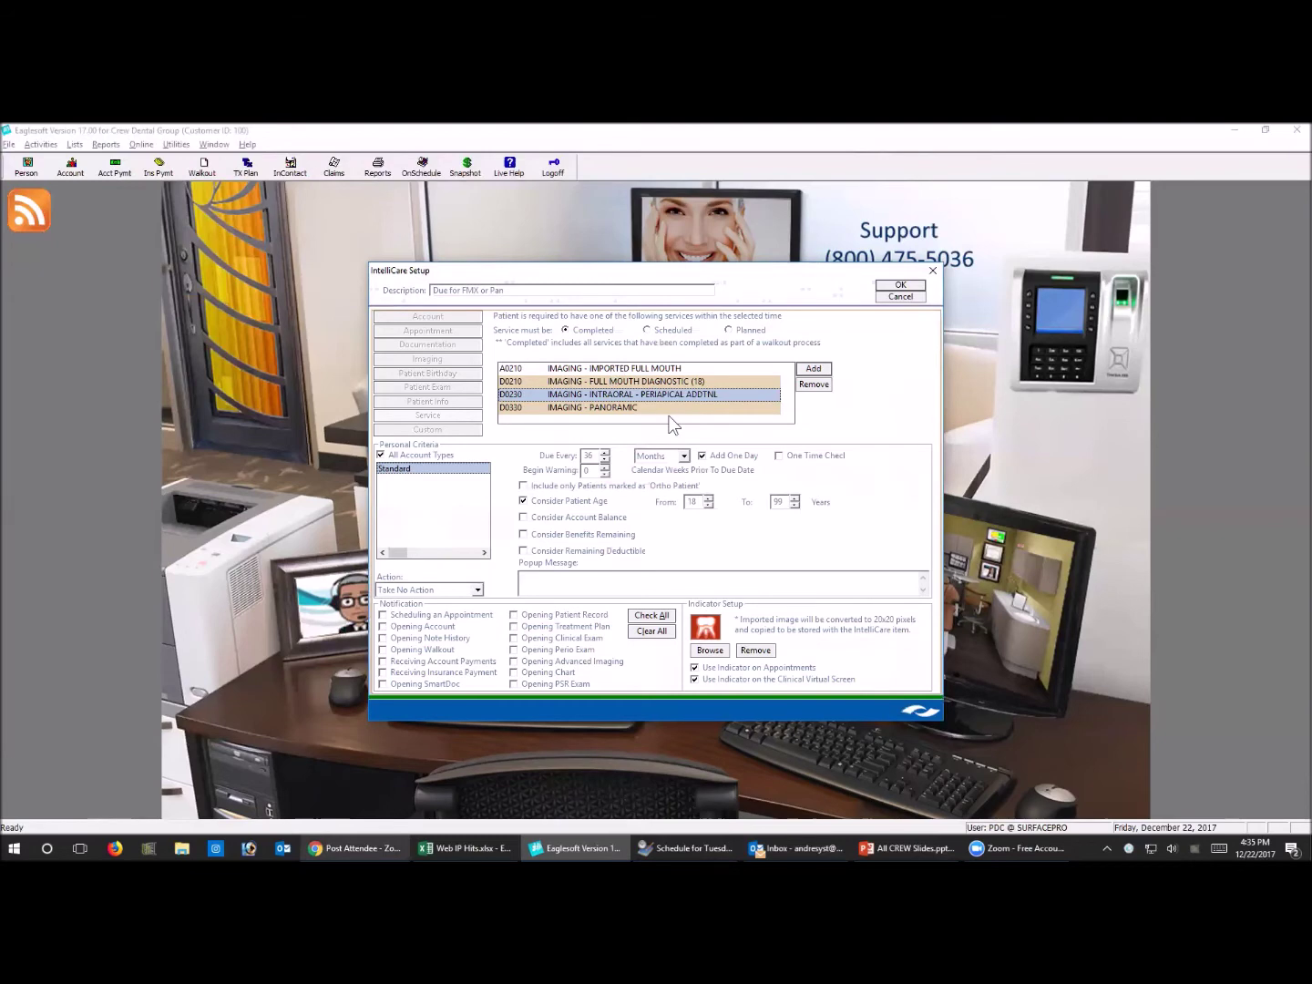
pyautogui.click(811, 369)
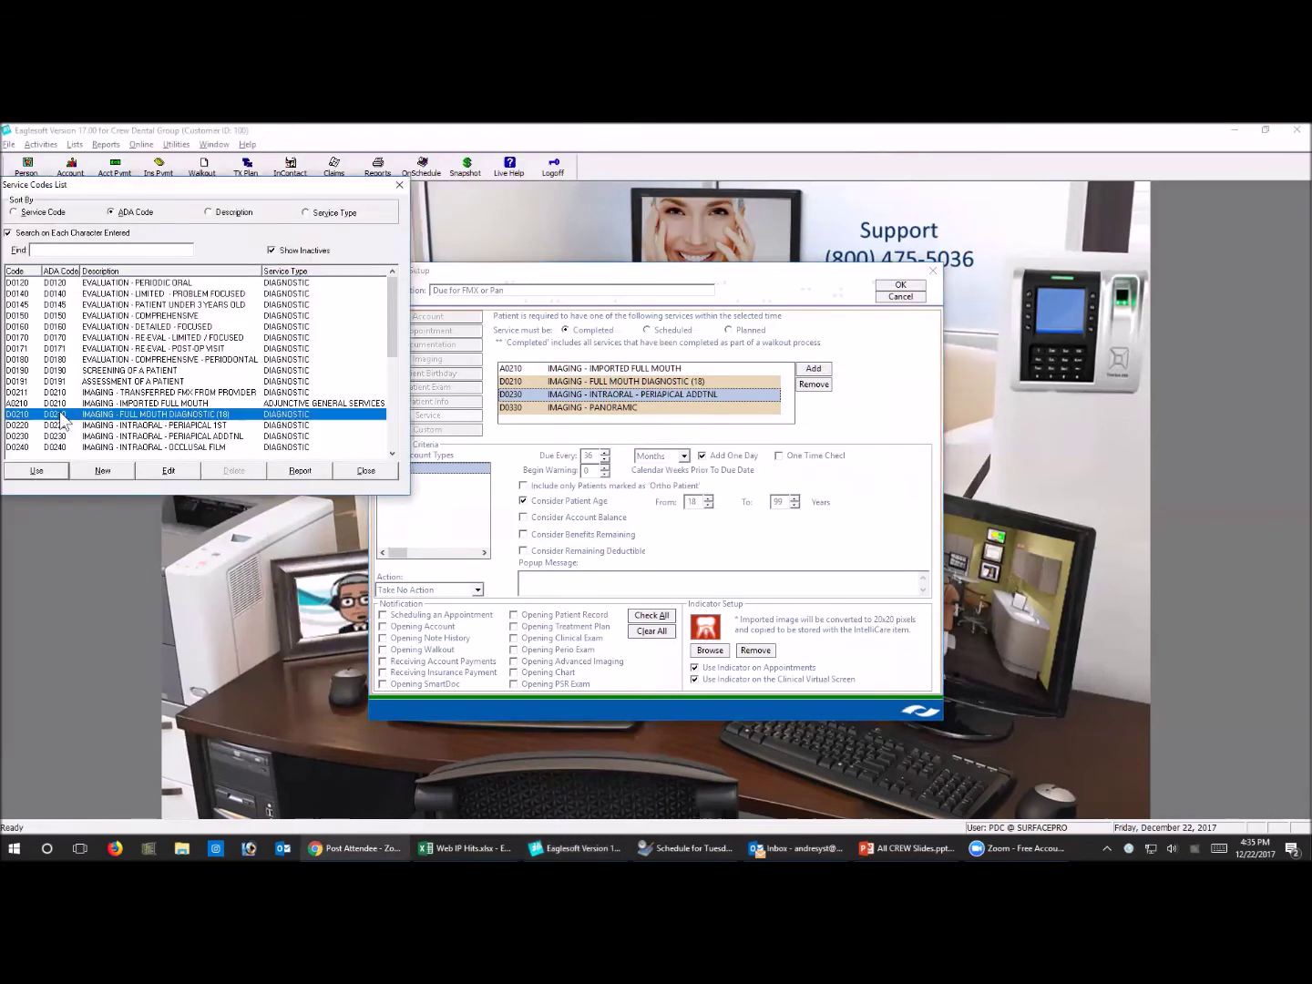
pyautogui.scroll(-4, 64, 421)
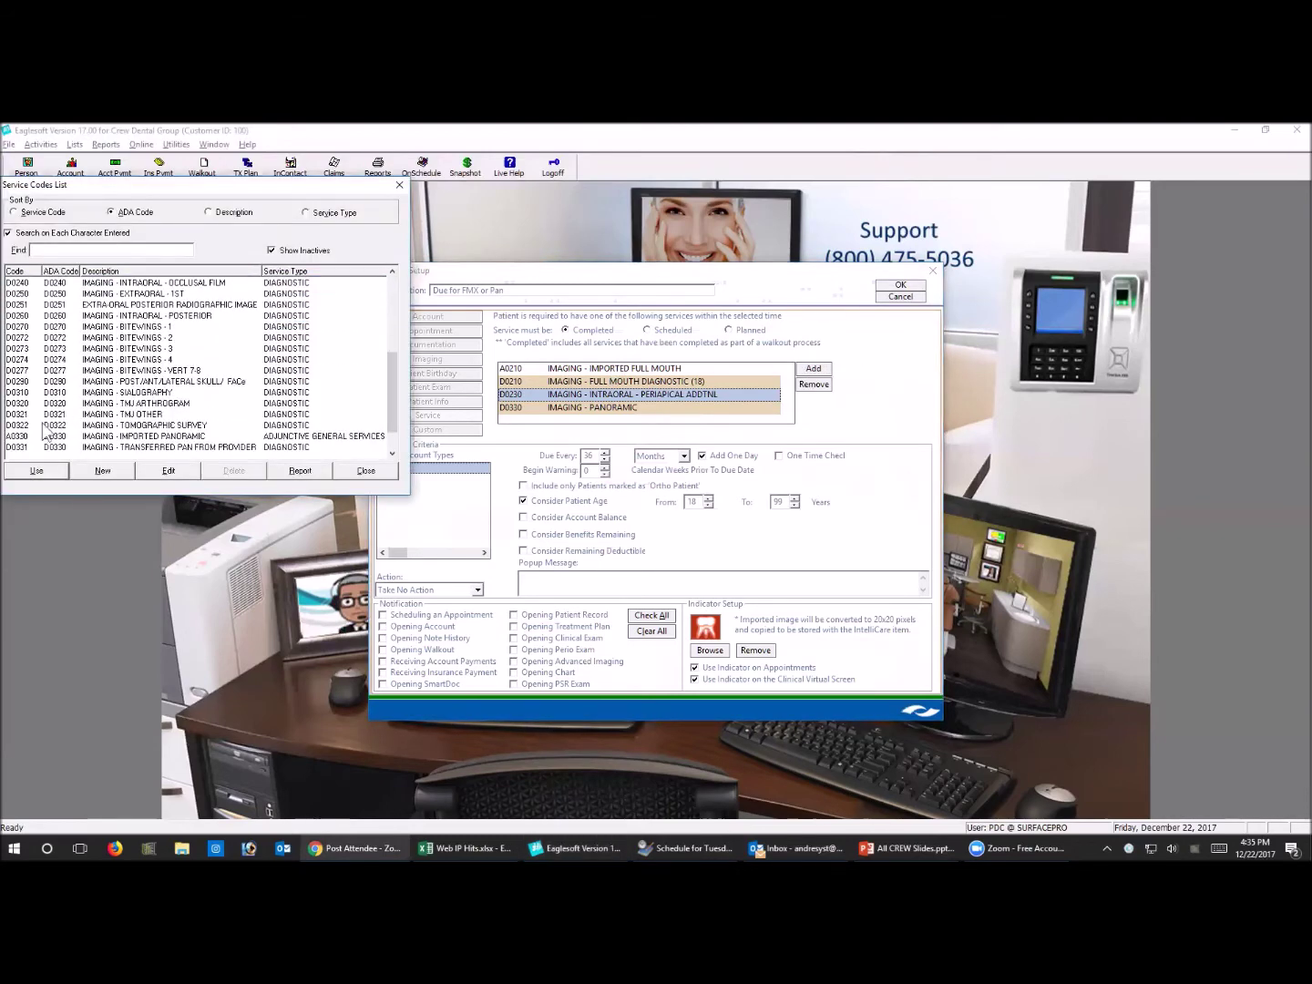
pyautogui.click(35, 436)
pyautogui.click(37, 470)
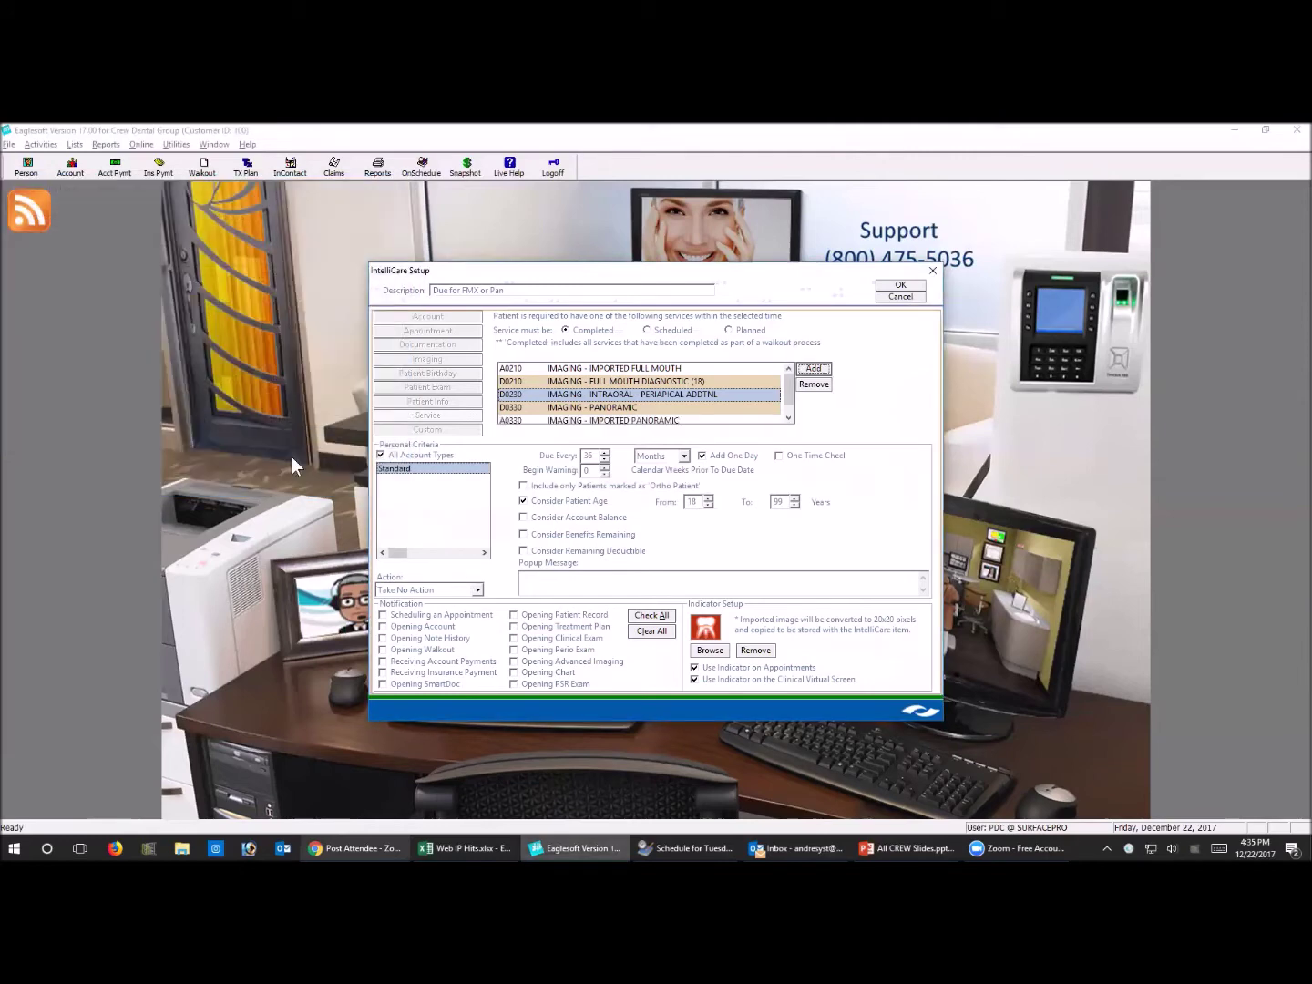
pyautogui.scroll(-1, 787, 386)
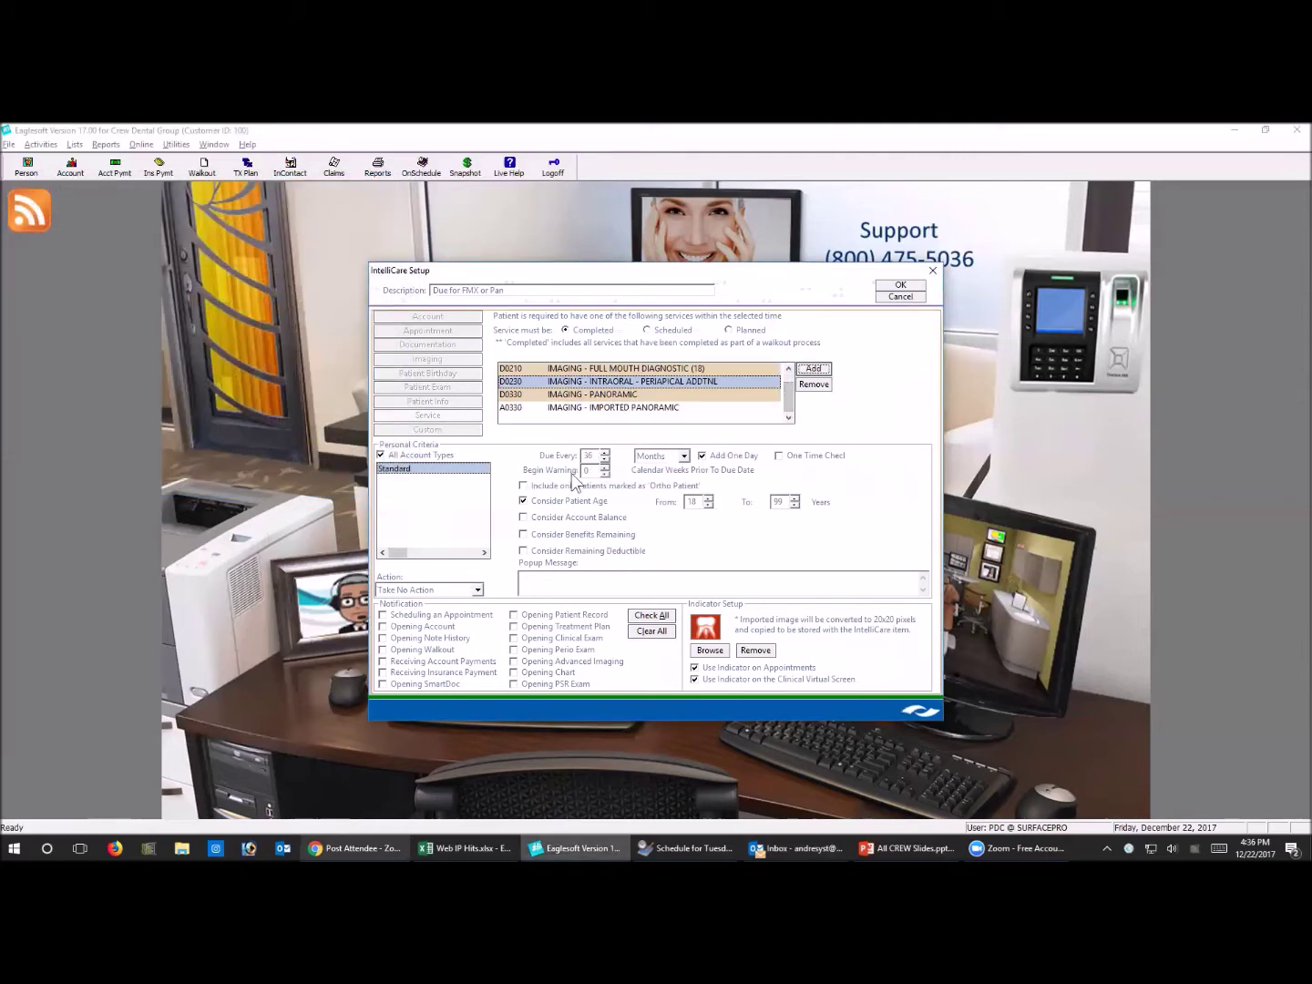
# Set the "Due for FMX or Pan" reminder to come due every 36 months, assign redtooth.bmp as its indicator, and save it
pyautogui.doubleClick(587, 455)
pyautogui.write('36')
pyautogui.click(721, 653)
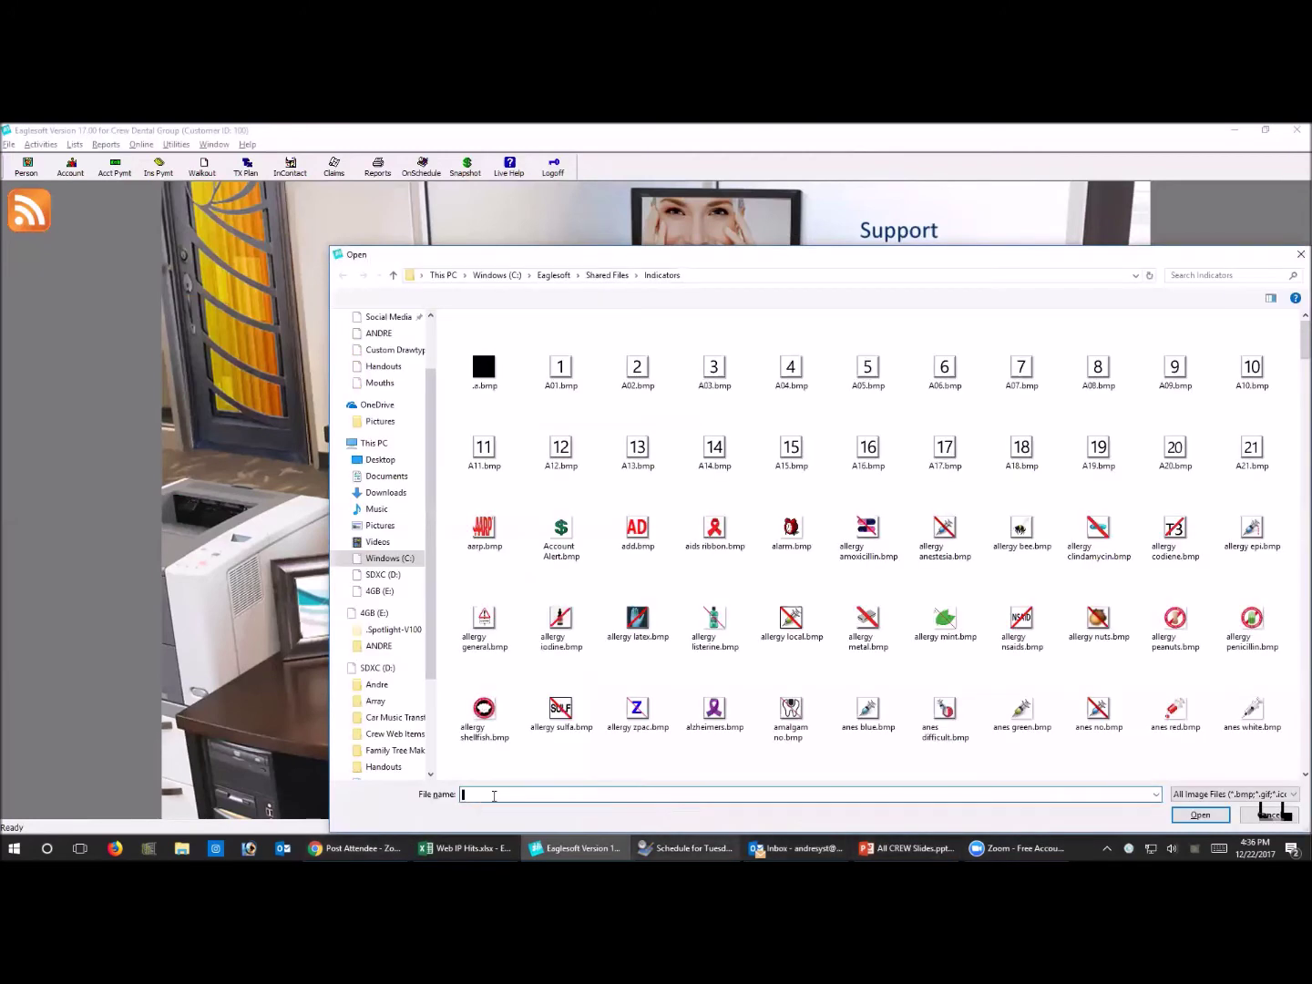
pyautogui.write('red')
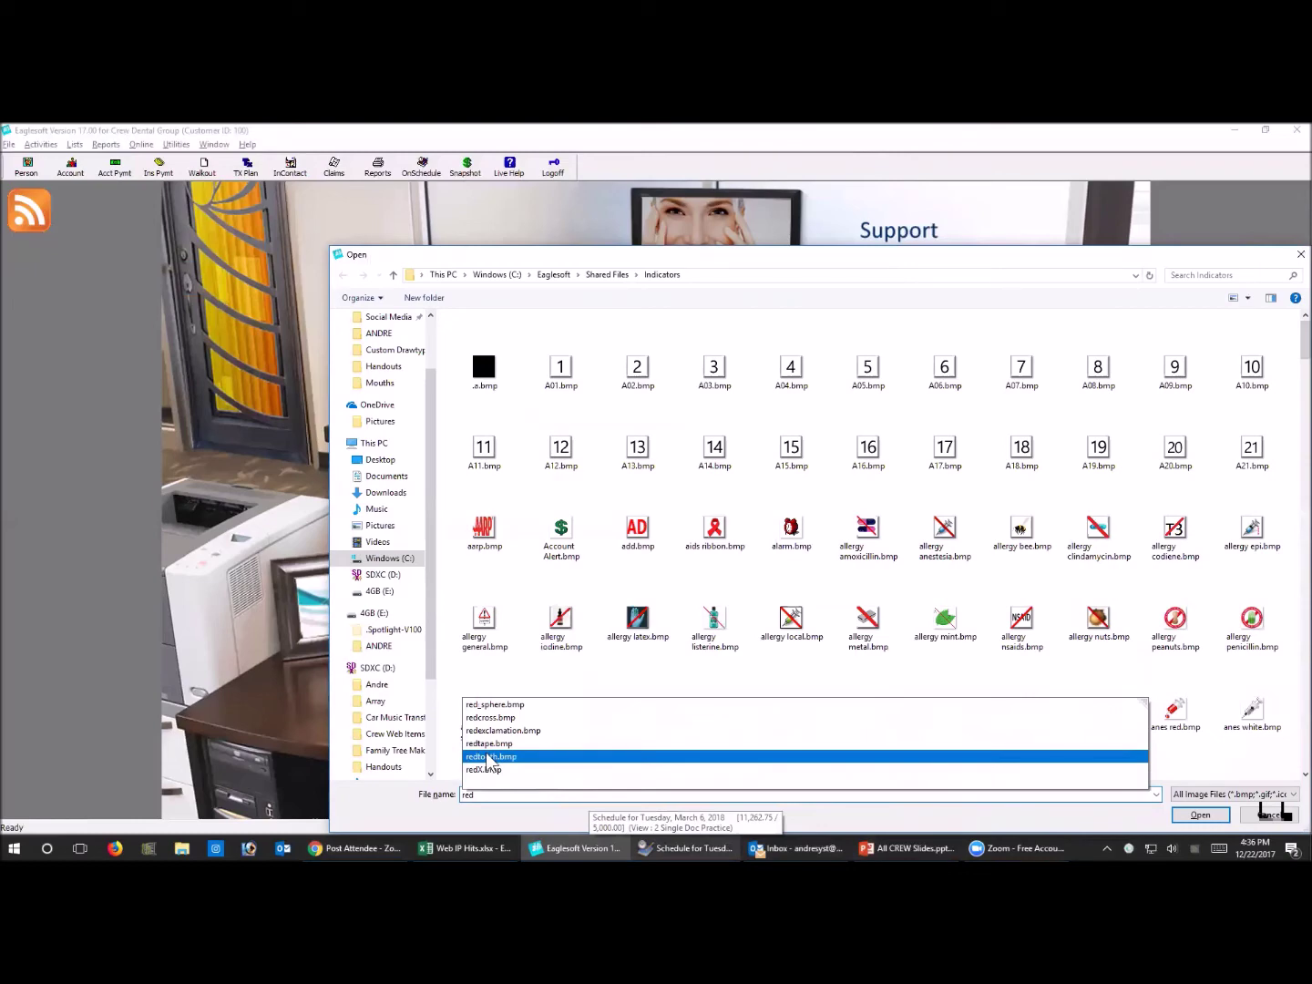
pyautogui.press('Return')
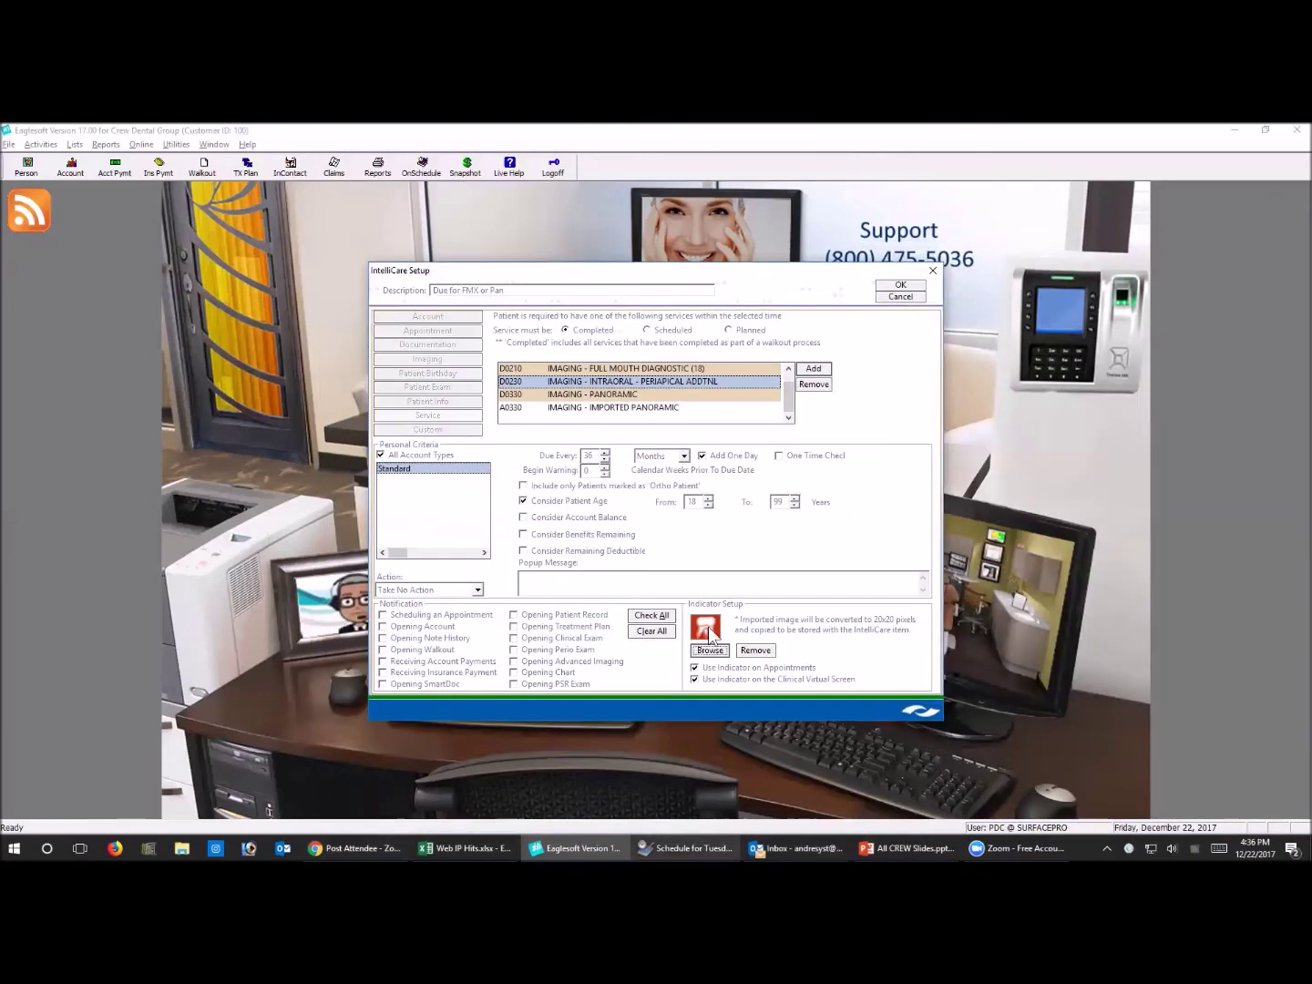
pyautogui.click(900, 284)
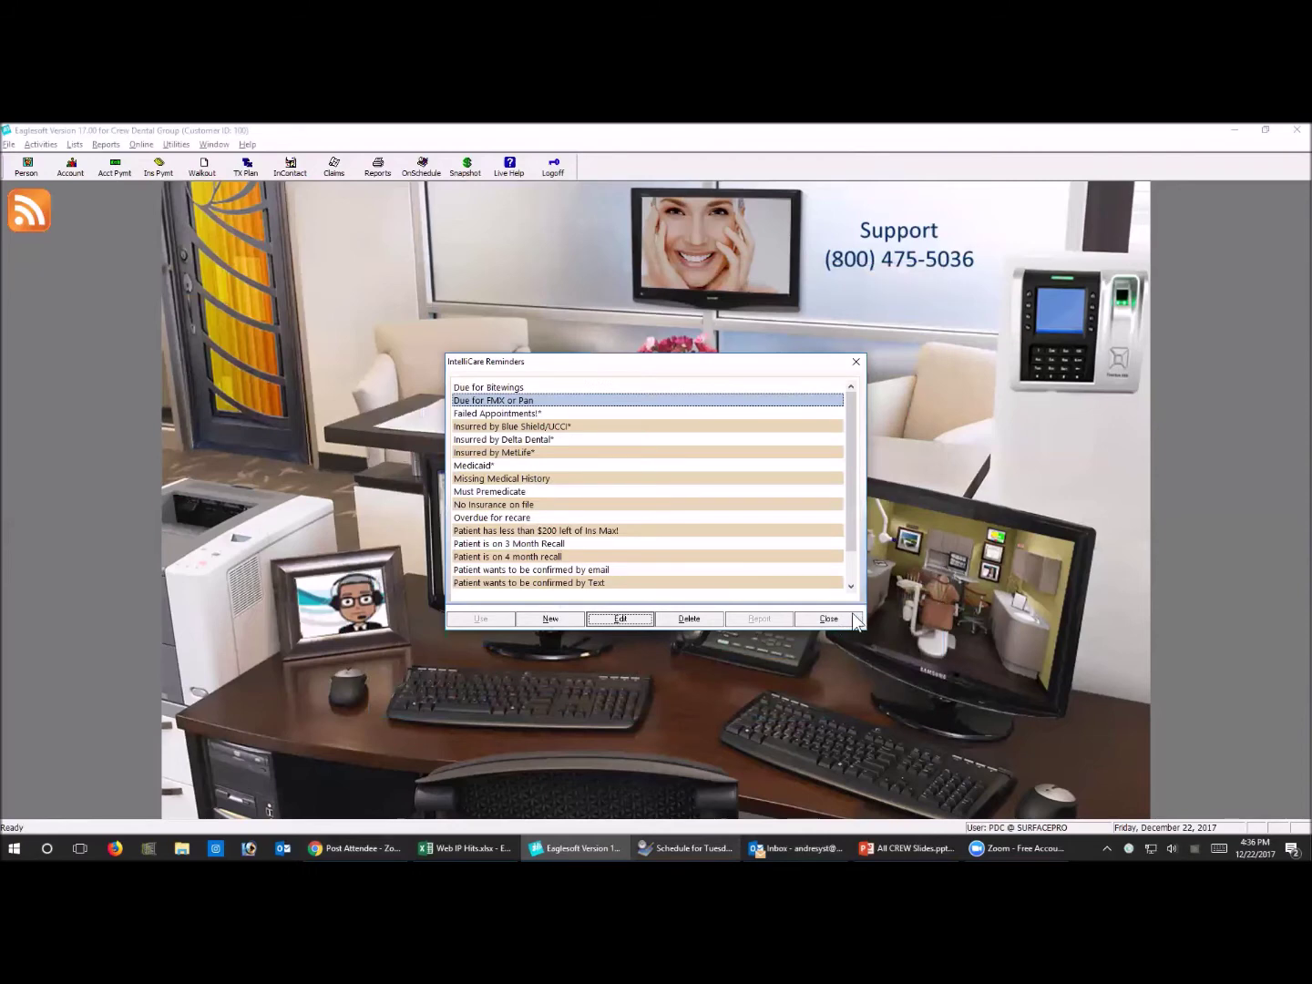
# Close the reminder list and examine the indicators on the appointments in the March 6, 2018 schedule
pyautogui.click(828, 619)
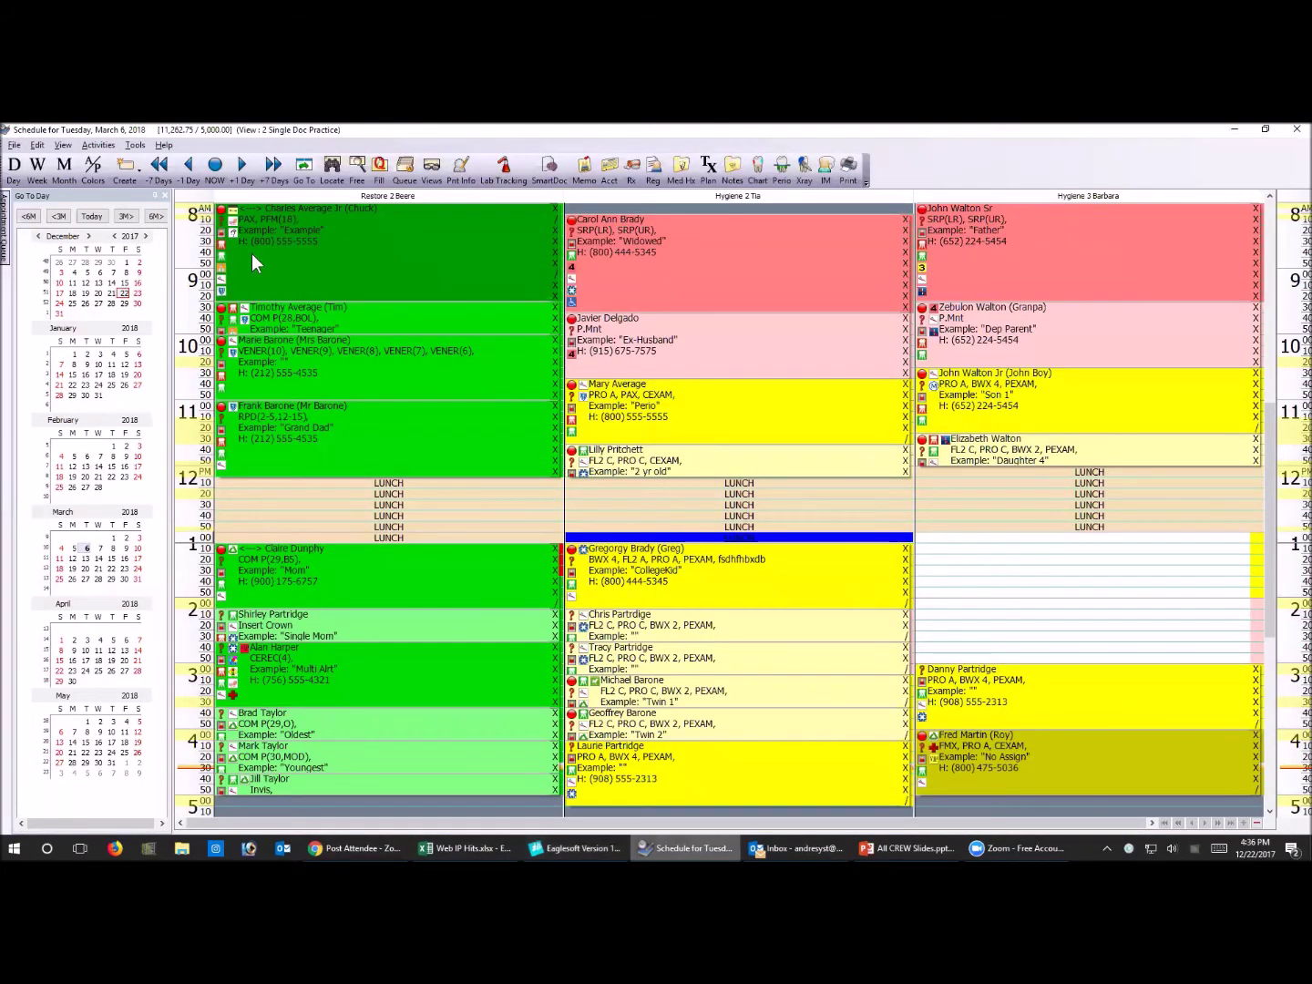
pyautogui.moveTo(222, 248)
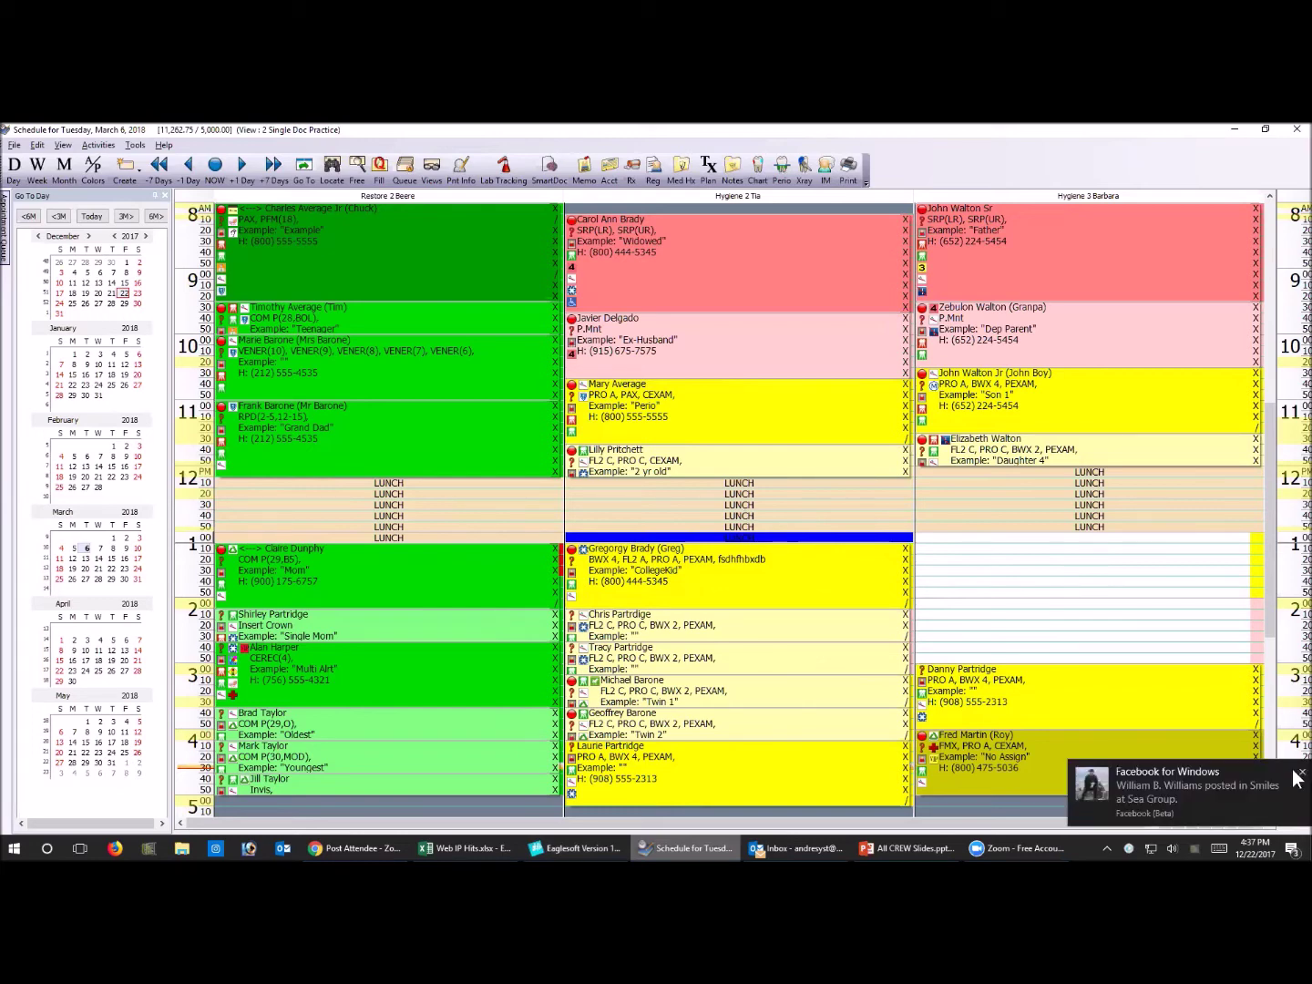
pyautogui.click(1299, 772)
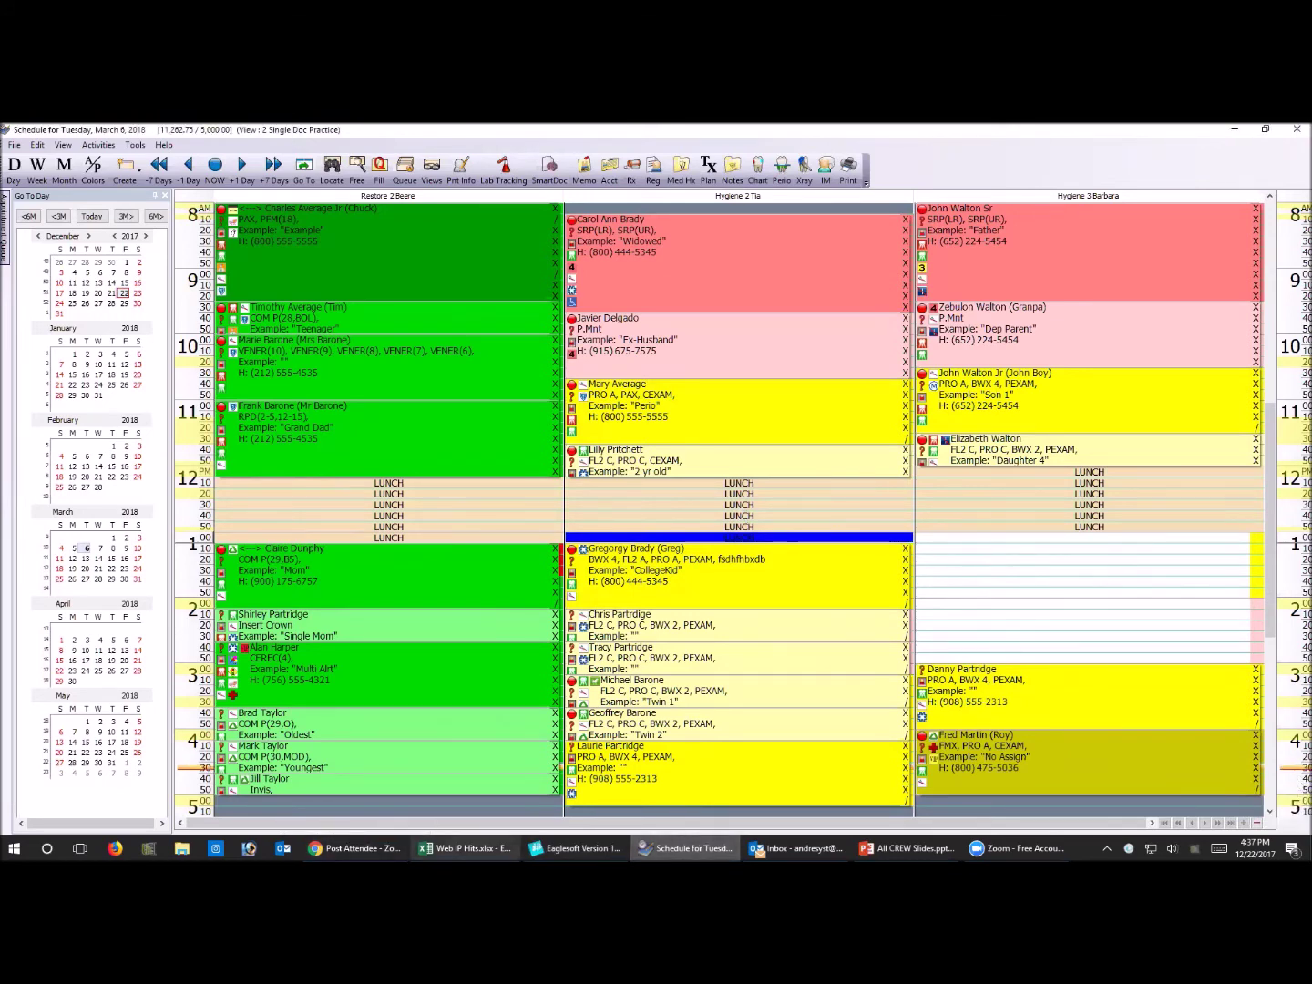
# Return to the IntelliCare reminder list and review the custom query of the "Insurred by MetLife*" reminder without changing it
pyautogui.click(574, 848)
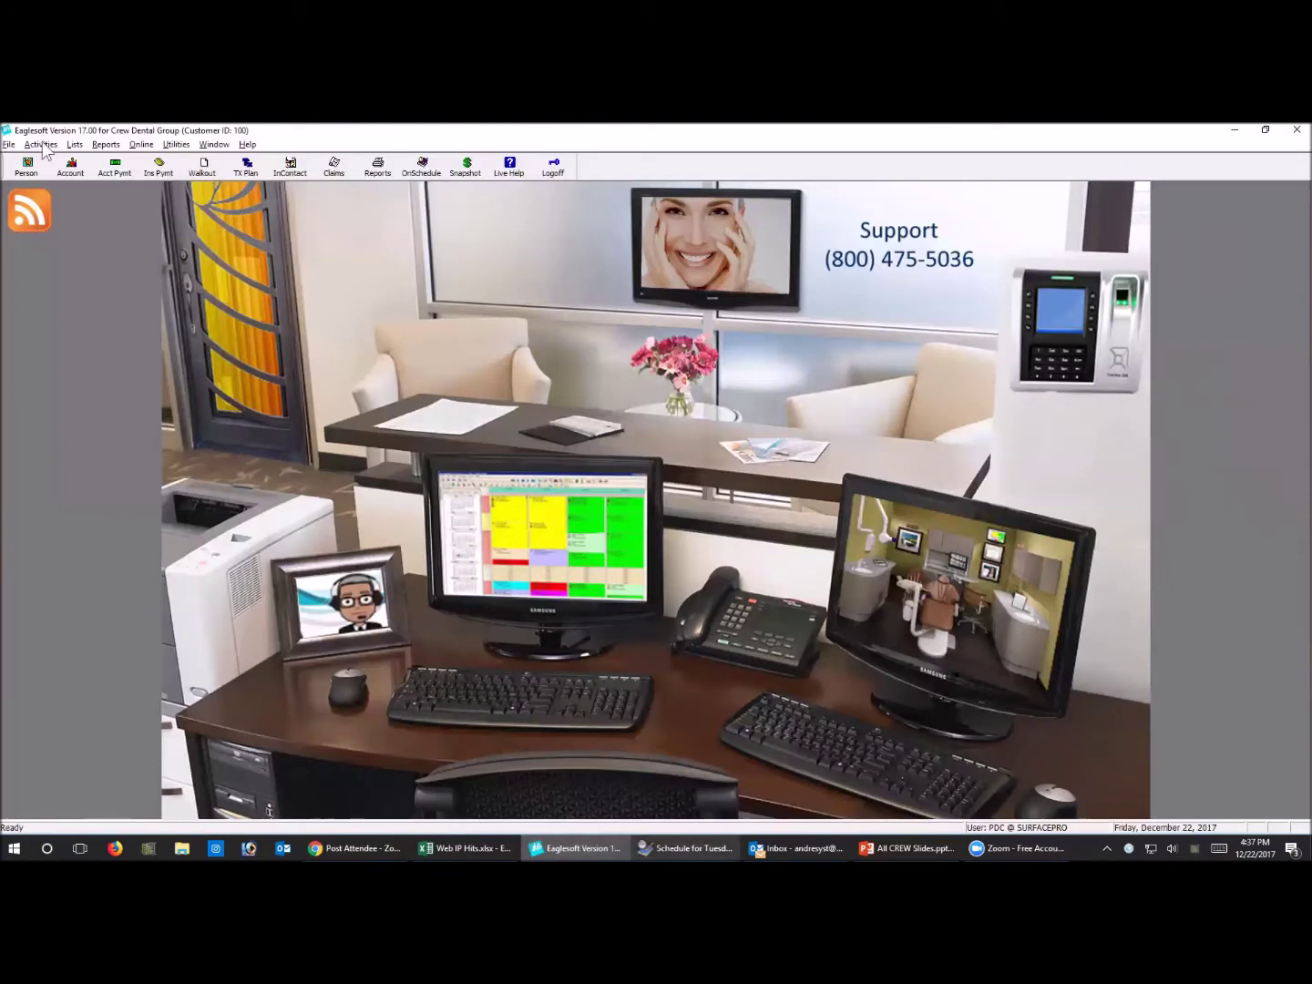
pyautogui.click(78, 145)
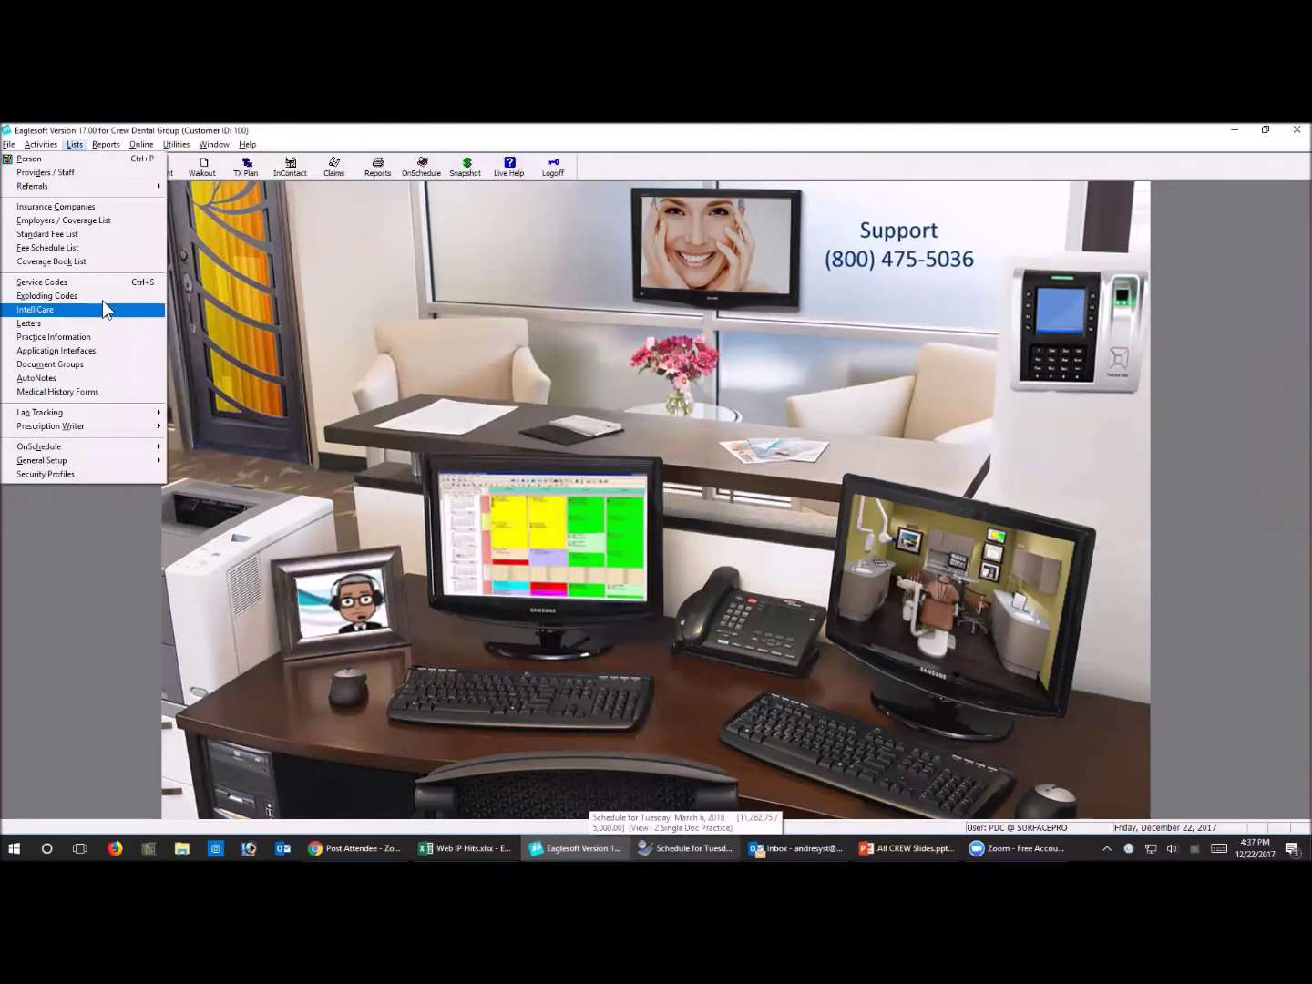
pyautogui.click(62, 310)
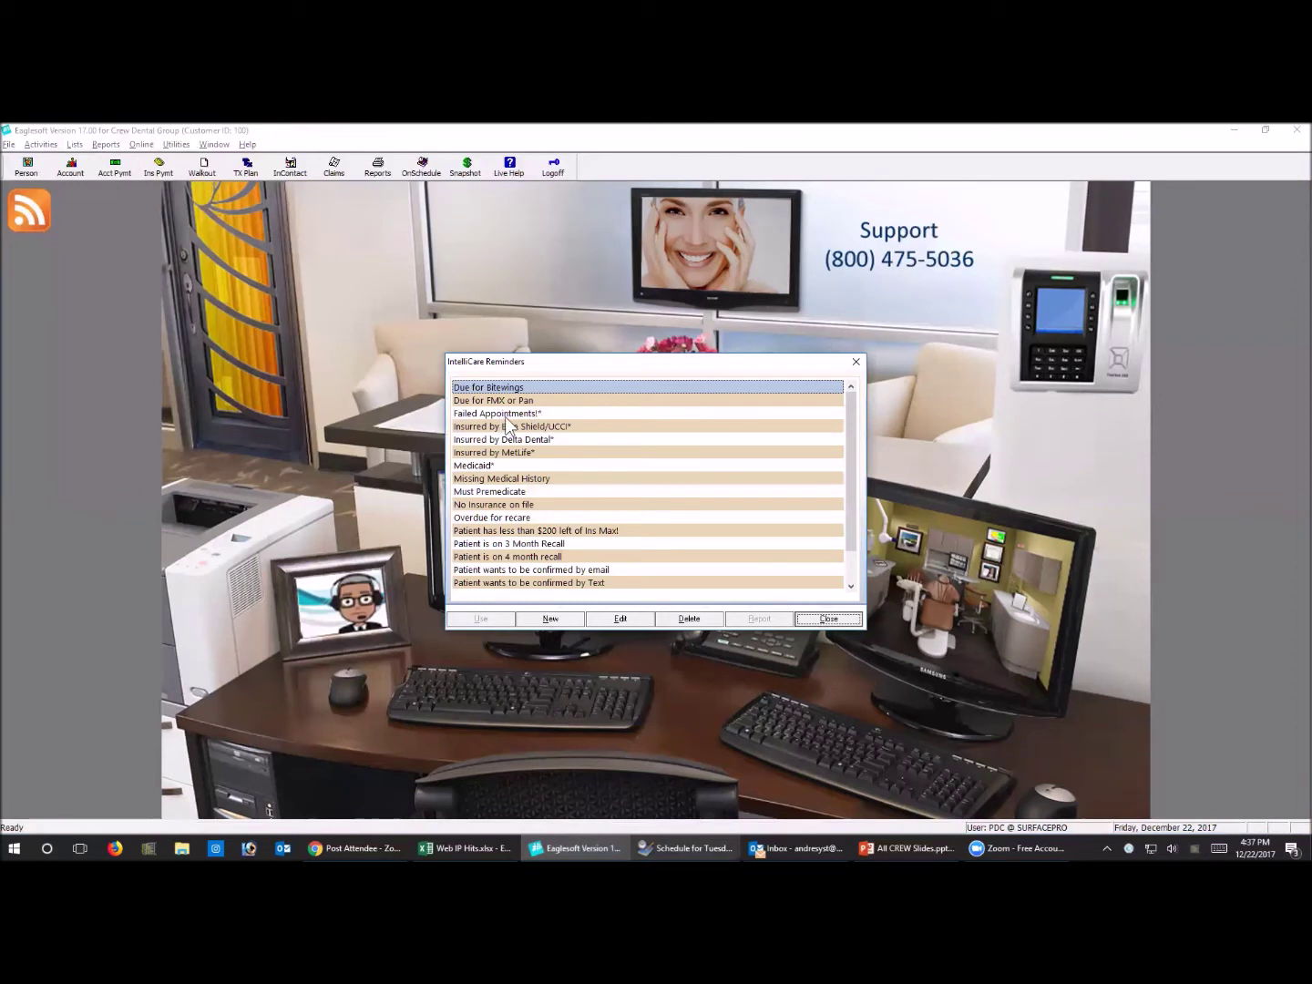
pyautogui.click(542, 453)
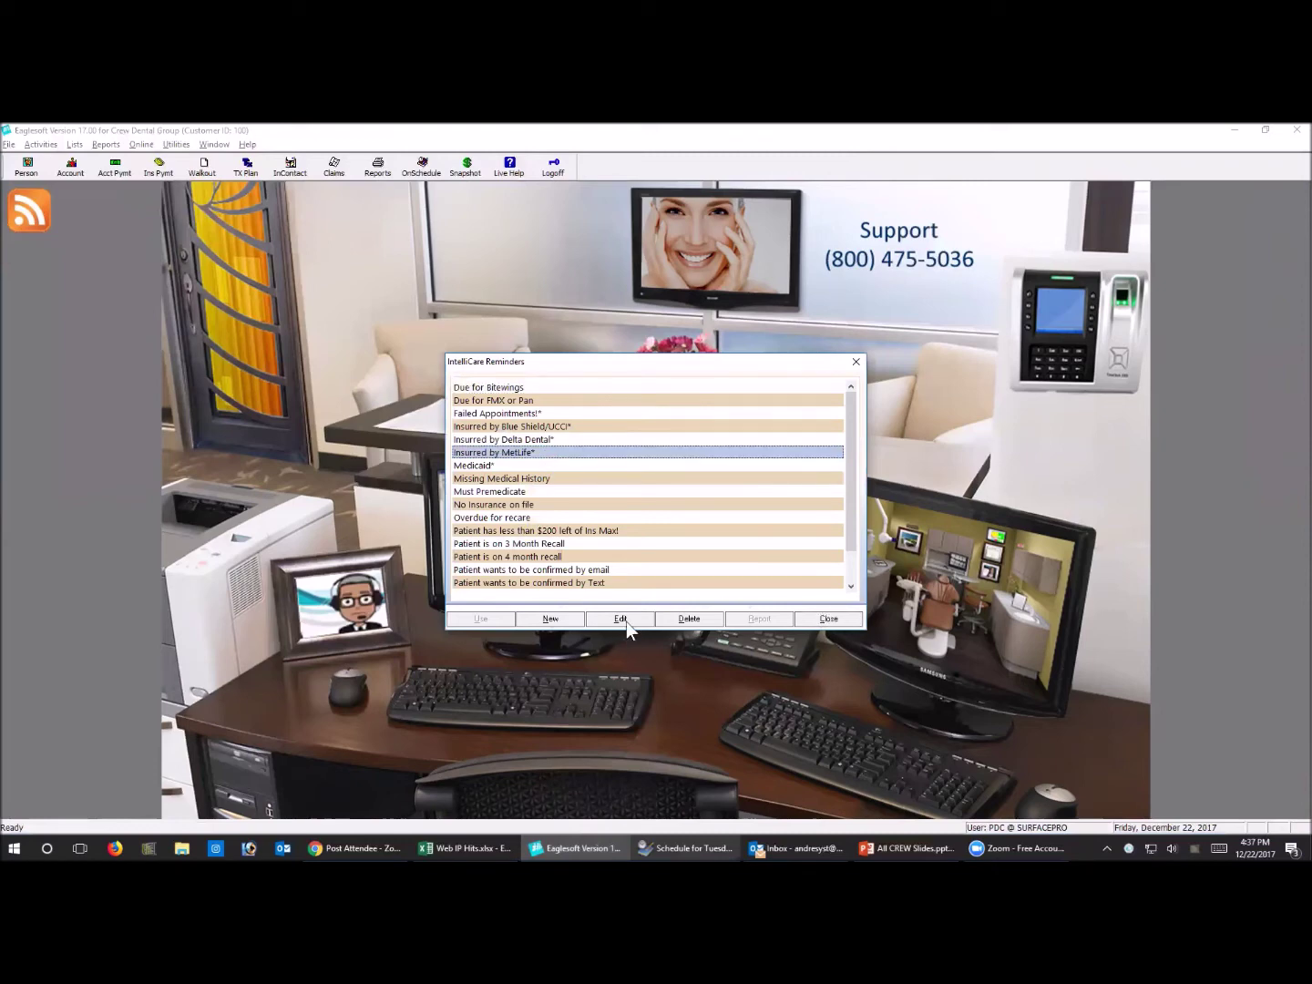
pyautogui.click(621, 619)
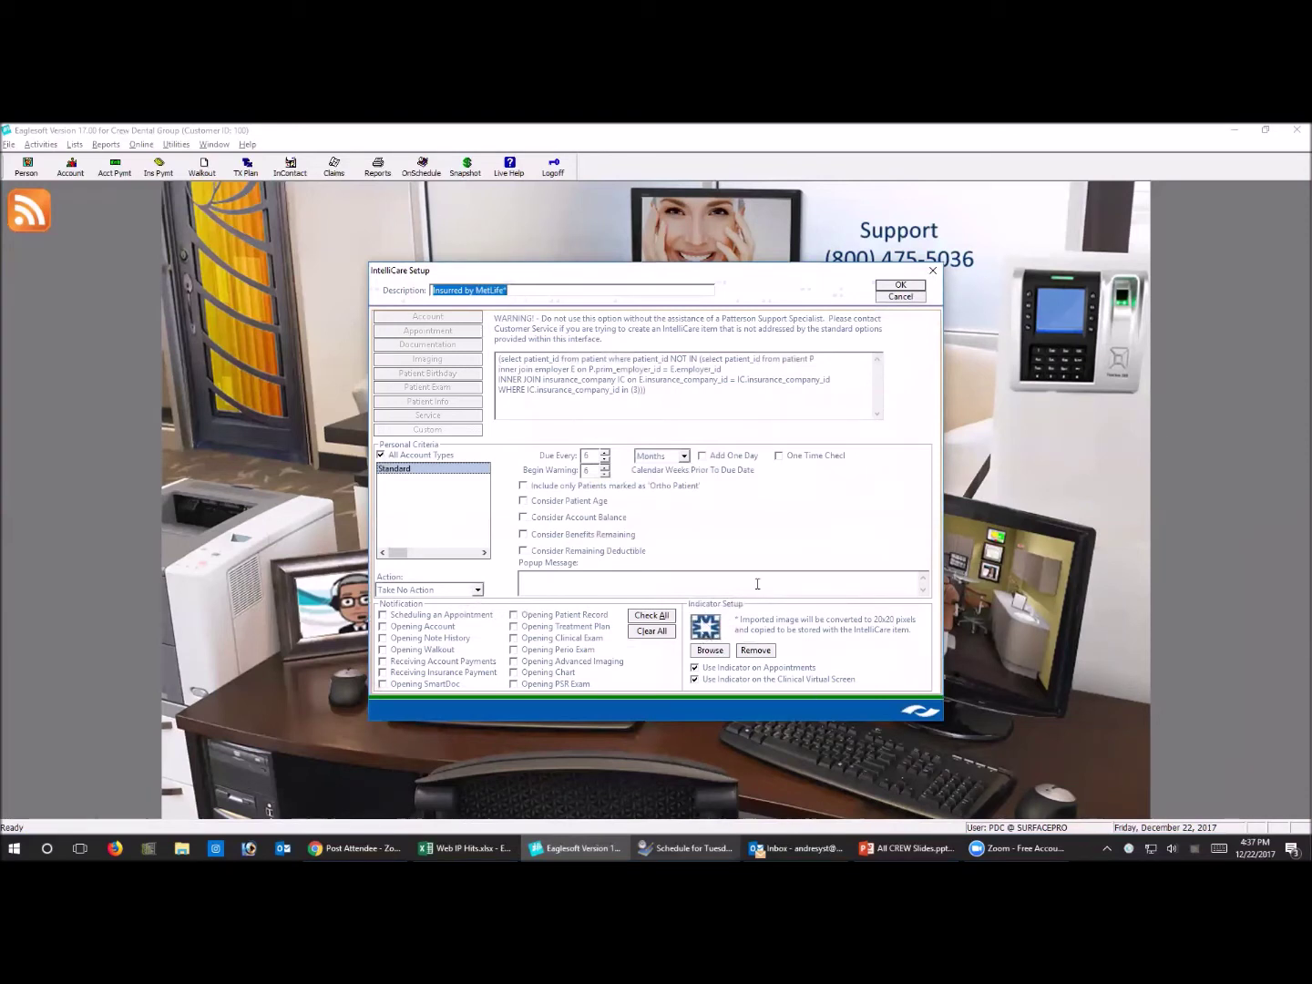
pyautogui.click(911, 298)
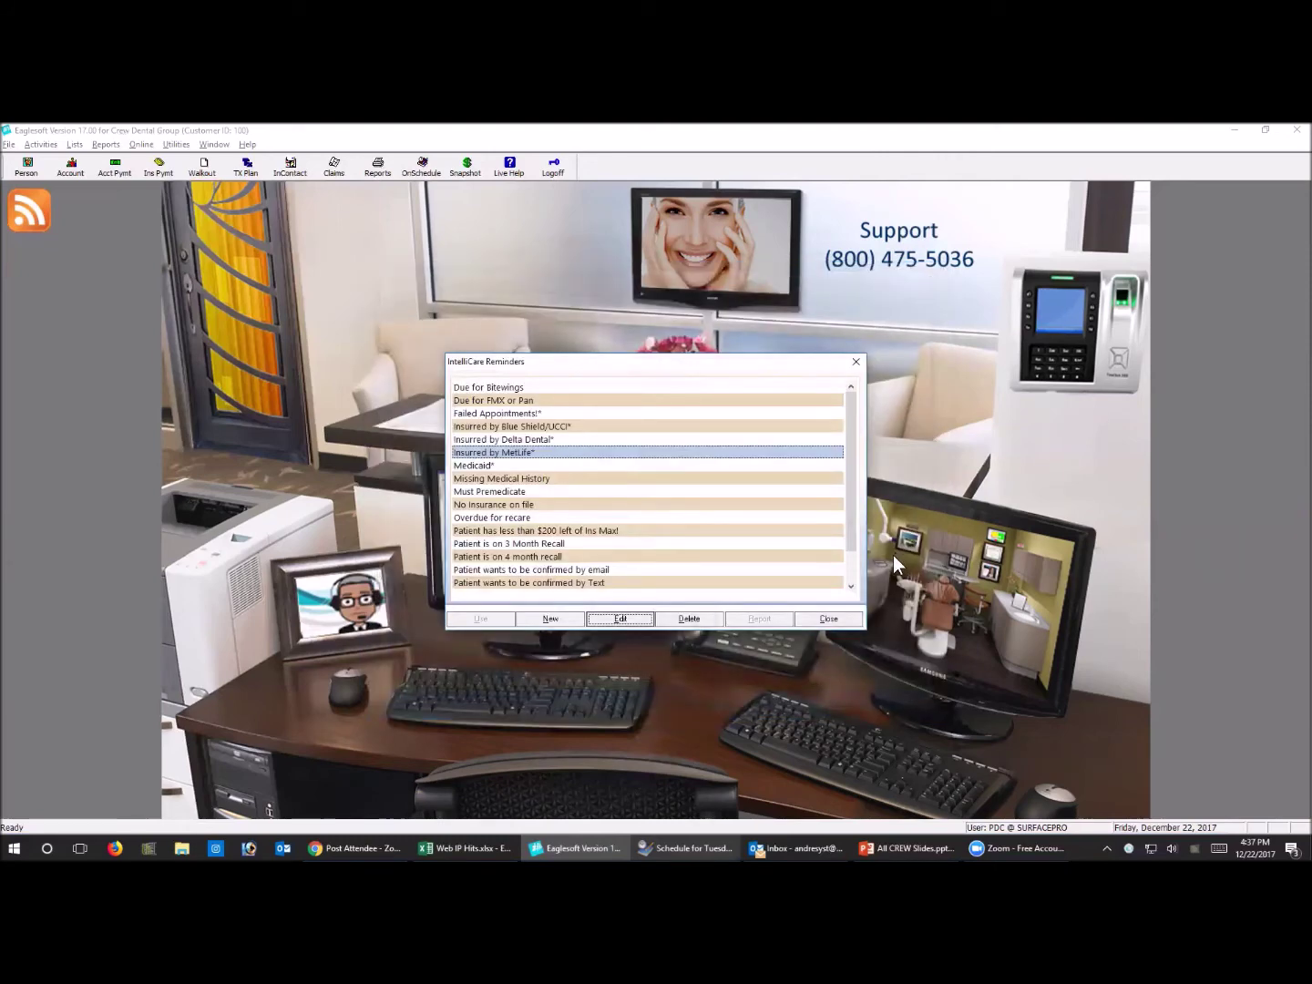
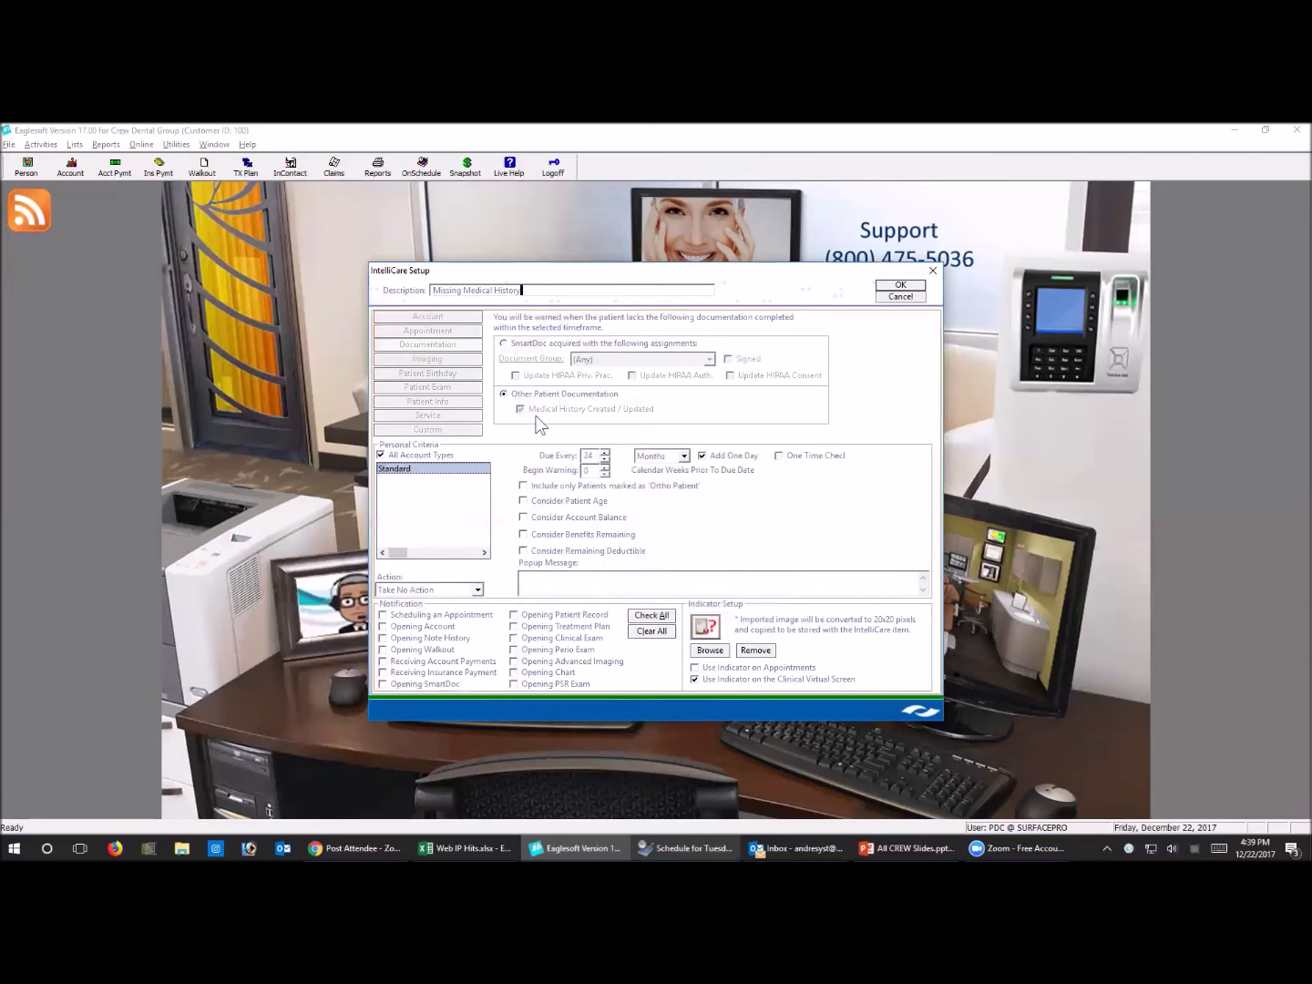
# Switch the Missing Medical History reminder's required documentation to SmartDoc with the document group Medical Histories
pyautogui.click(505, 343)
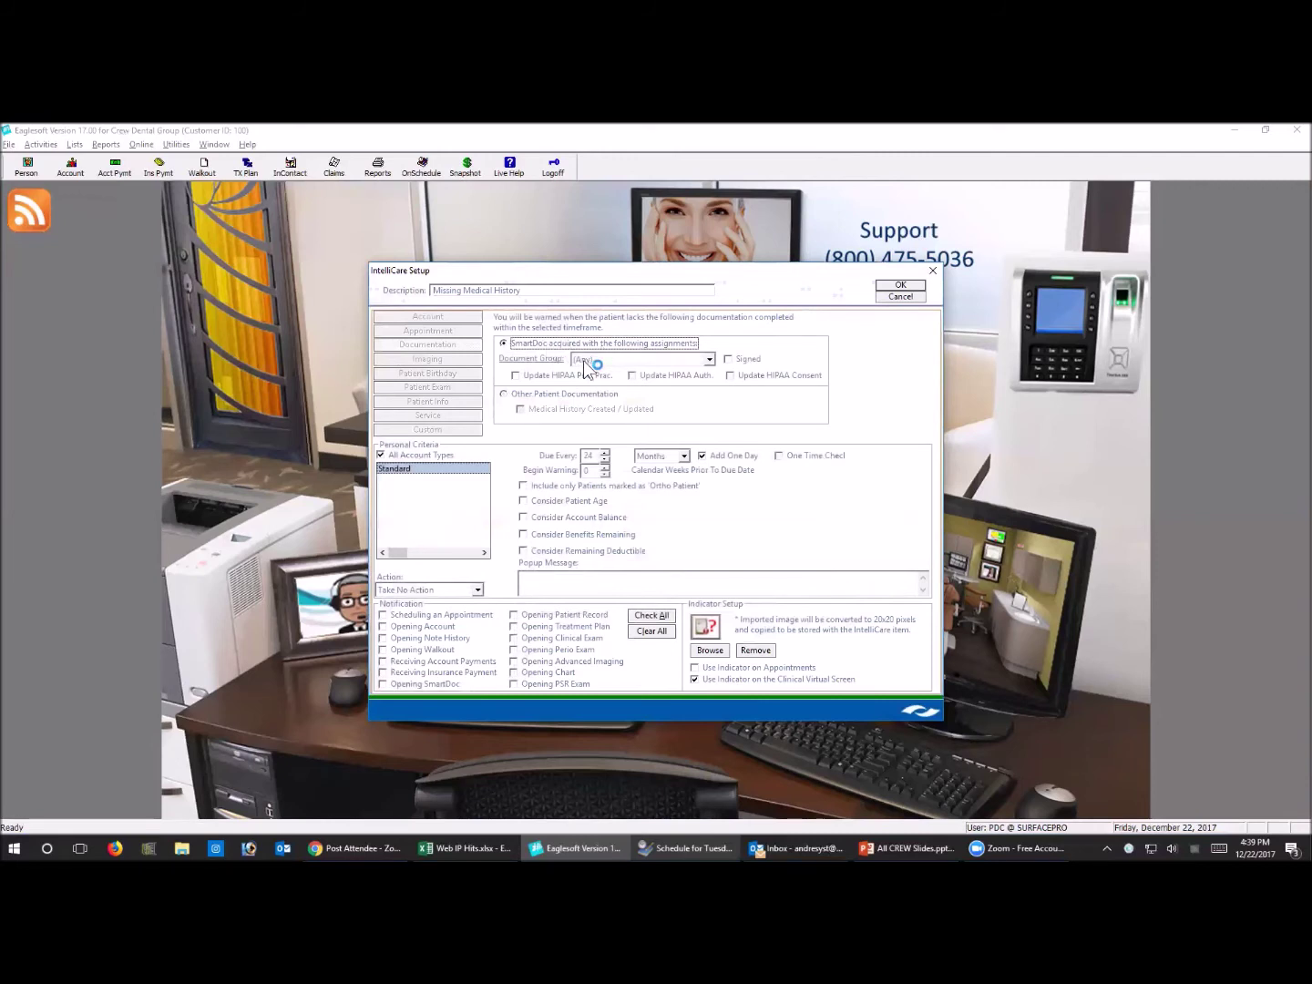
pyautogui.click(613, 363)
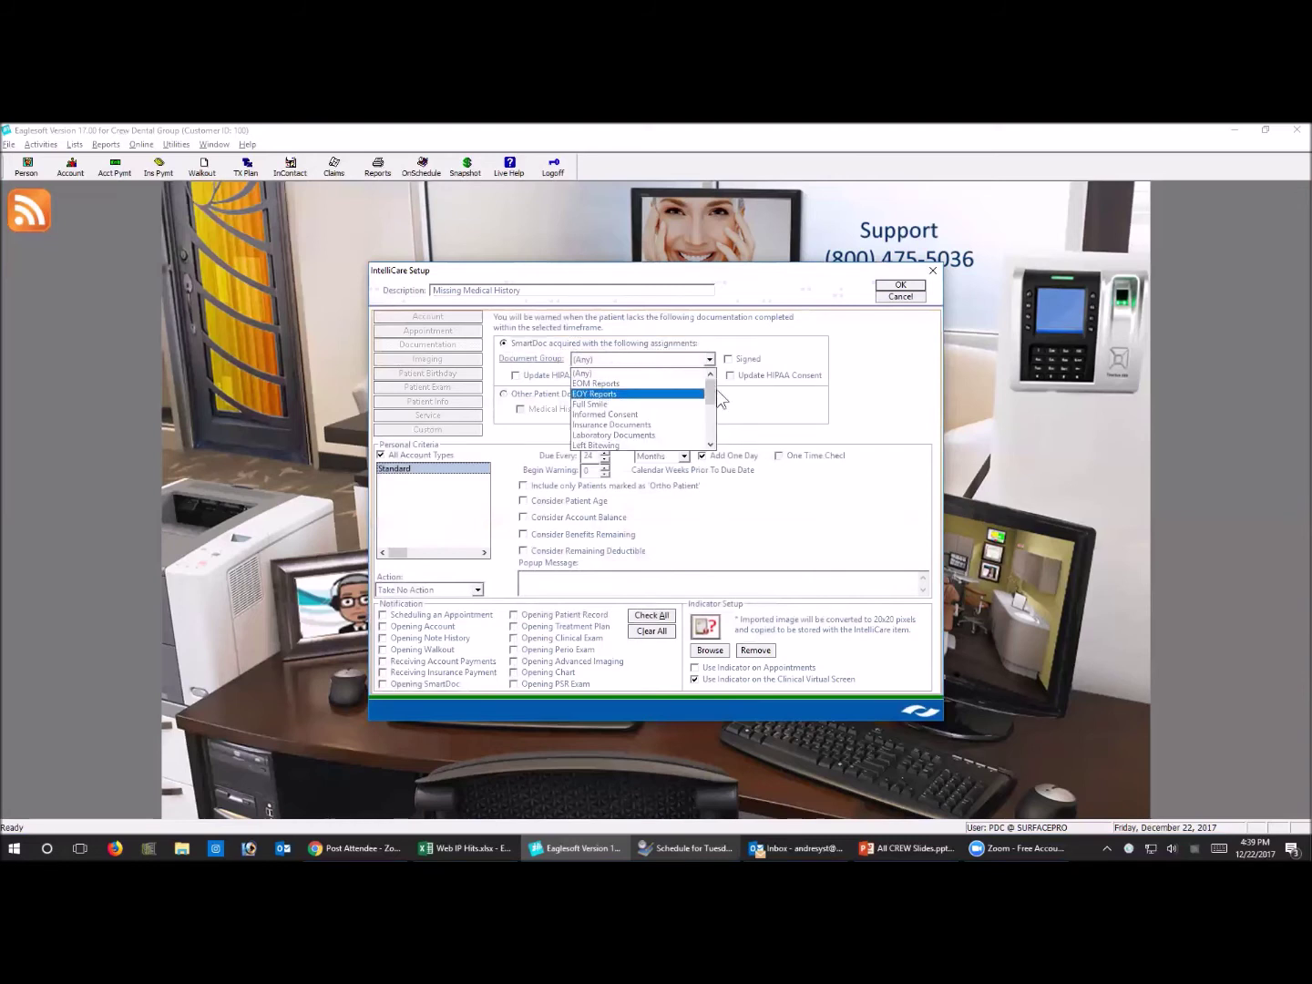
pyautogui.moveTo(710, 391); pyautogui.dragTo(711, 409)
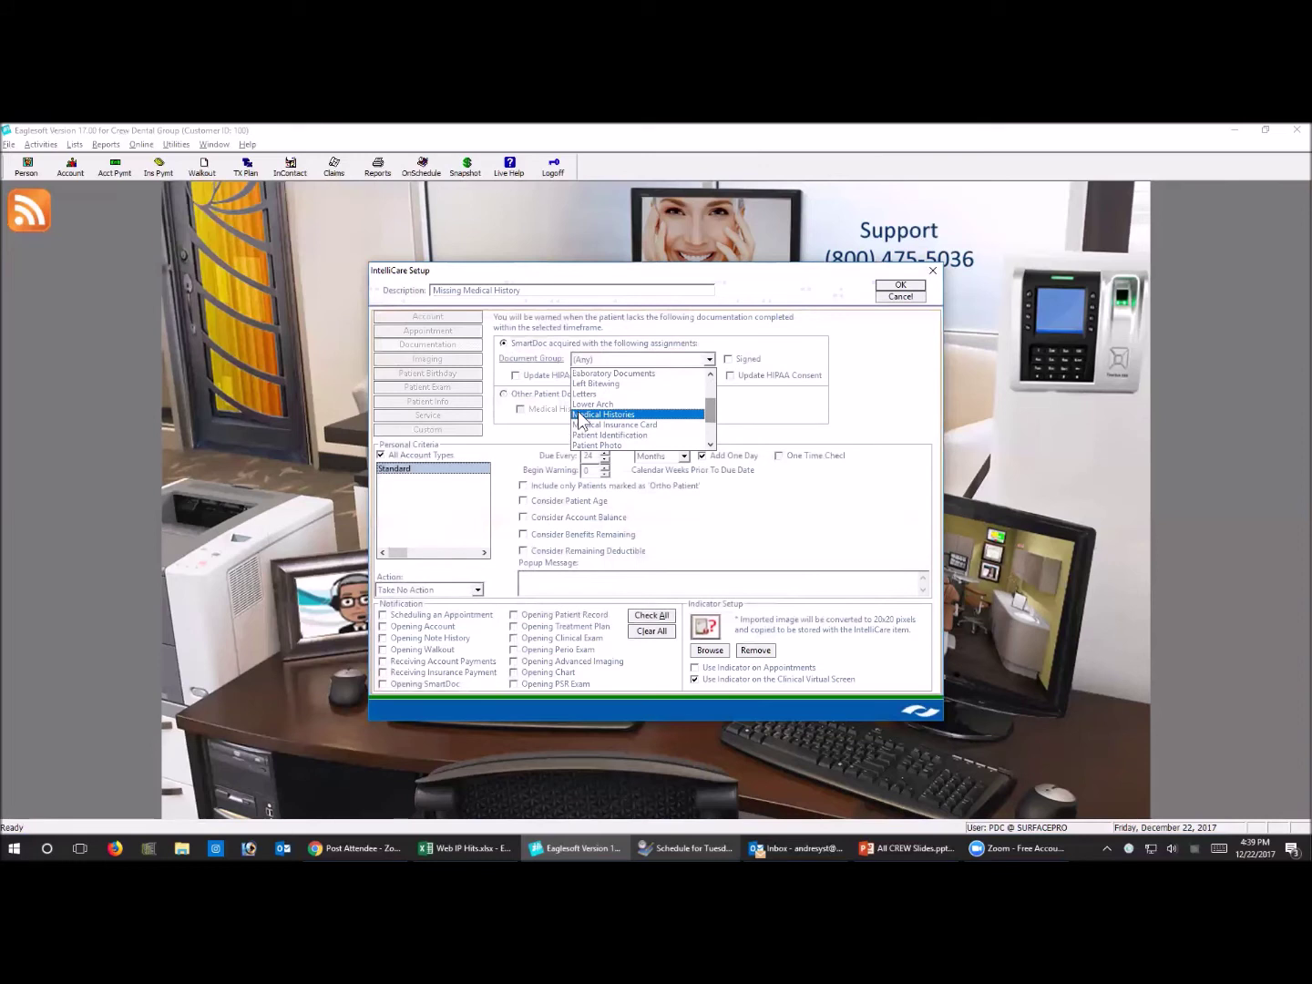
pyautogui.click(578, 414)
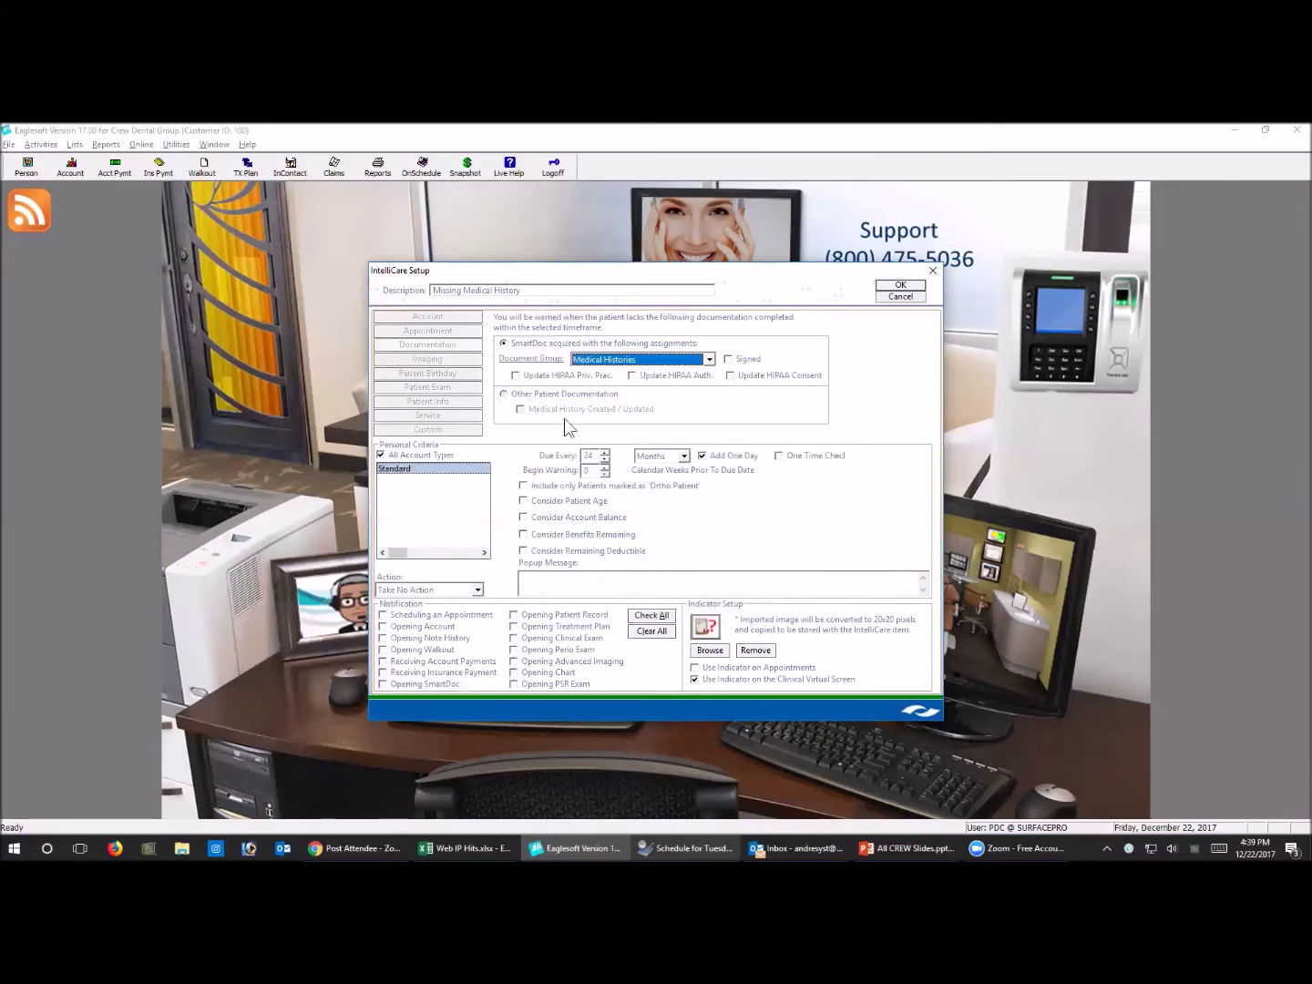
# Base the Missing Medical History reminder on Other Patient Documentation, Medical History Created / Updated, and save it
pyautogui.click(536, 394)
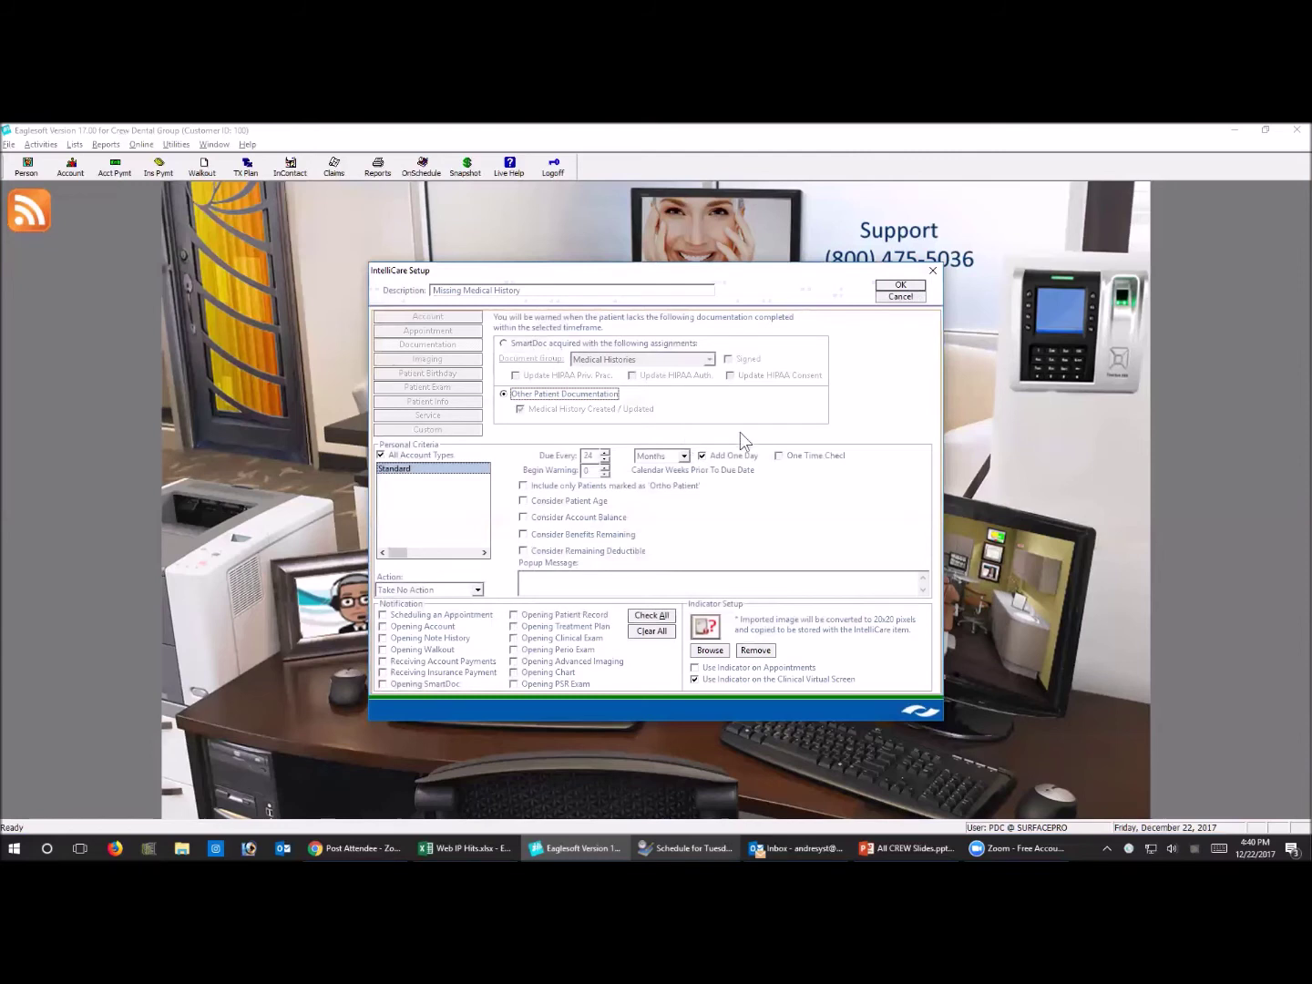
pyautogui.click(904, 285)
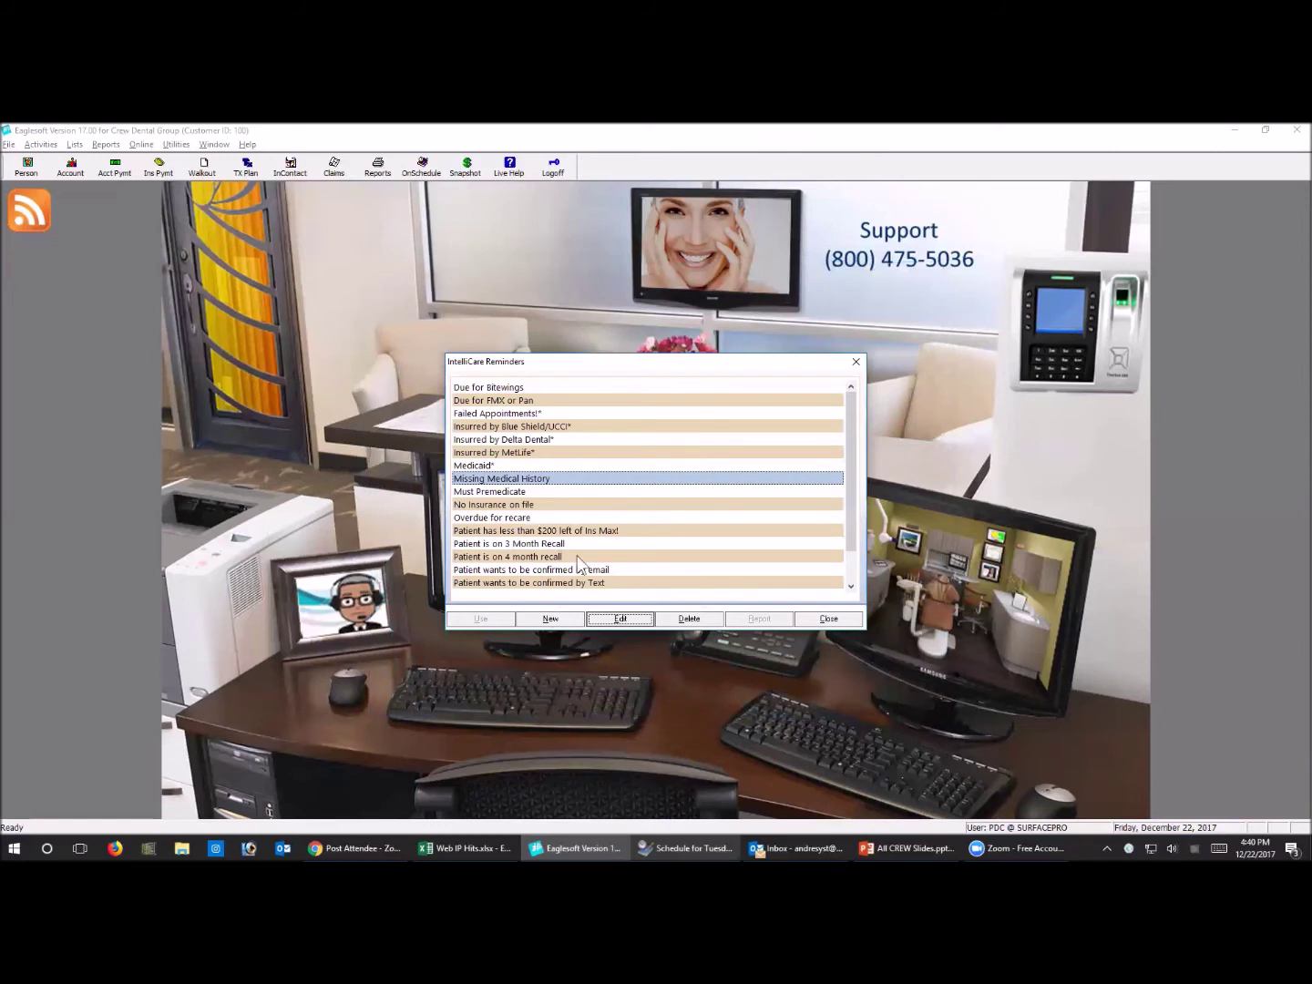
# Select the "No Insurance on file" reminder and check its indicator on the scheduled appointments
pyautogui.click(547, 503)
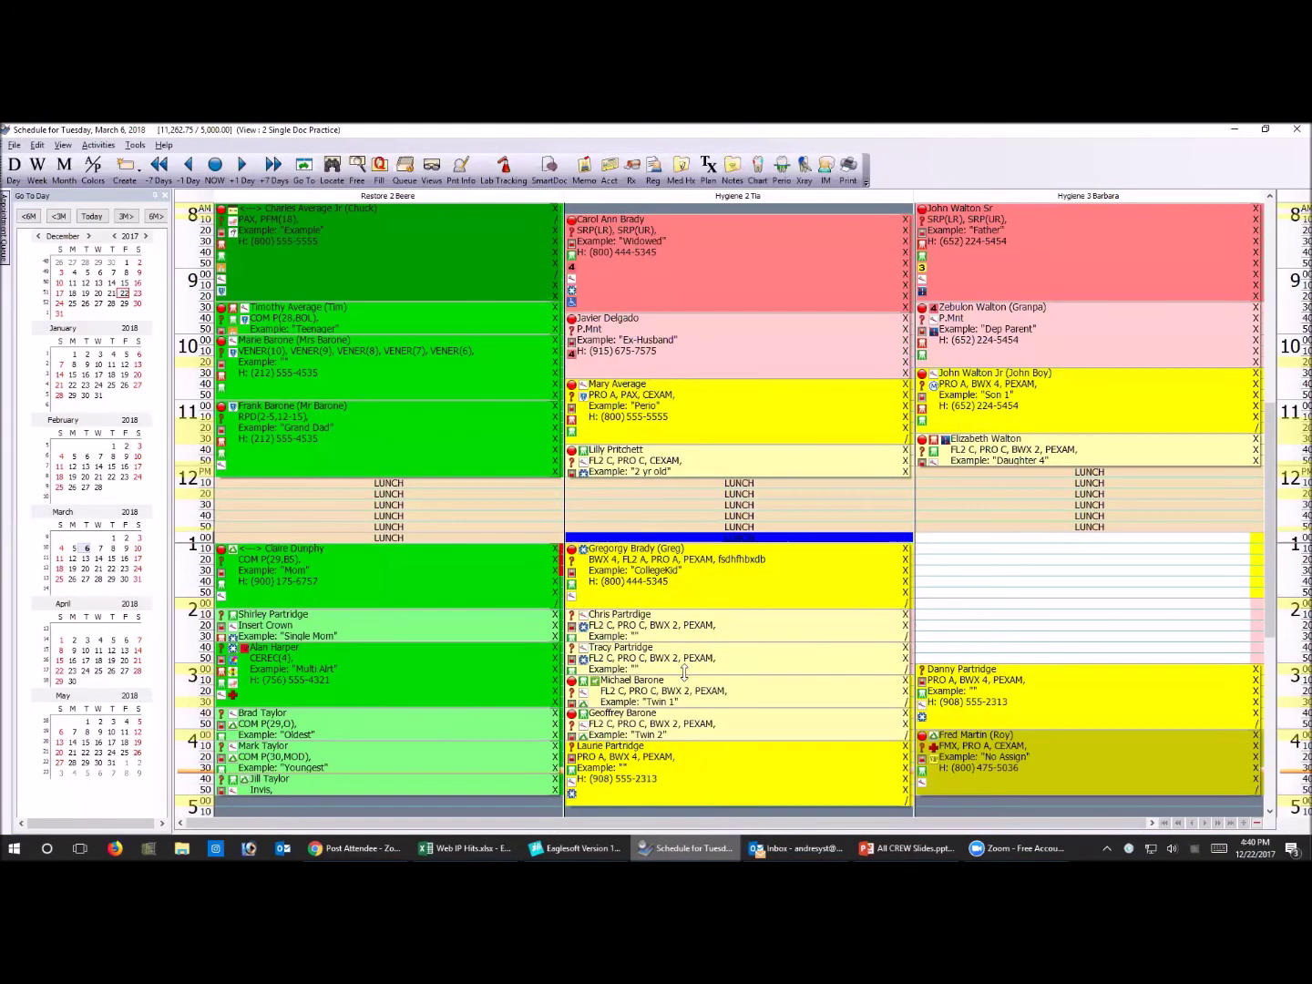
pyautogui.click(694, 847)
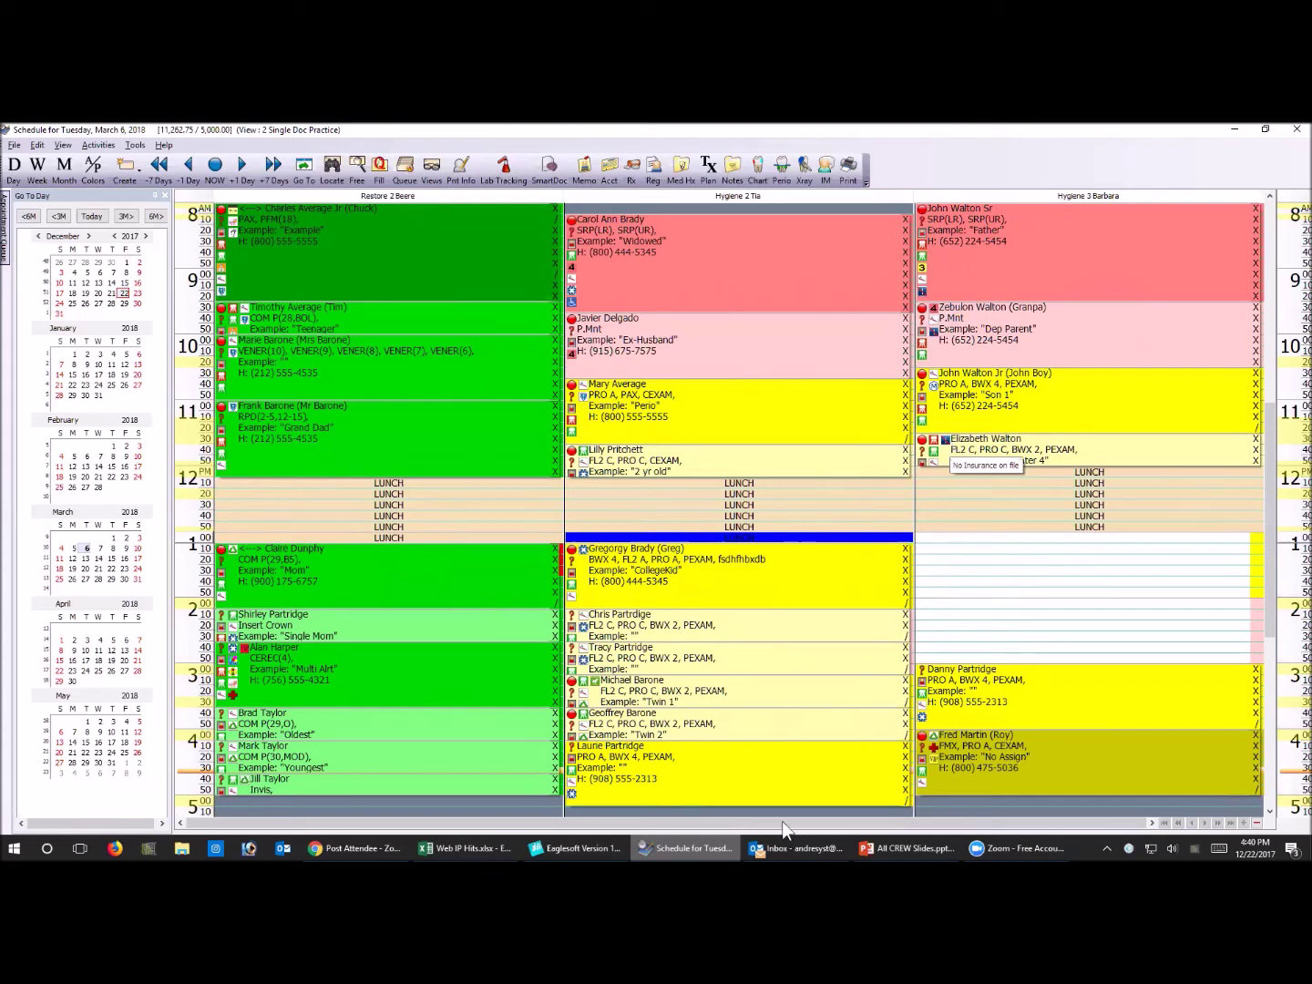
pyautogui.click(576, 848)
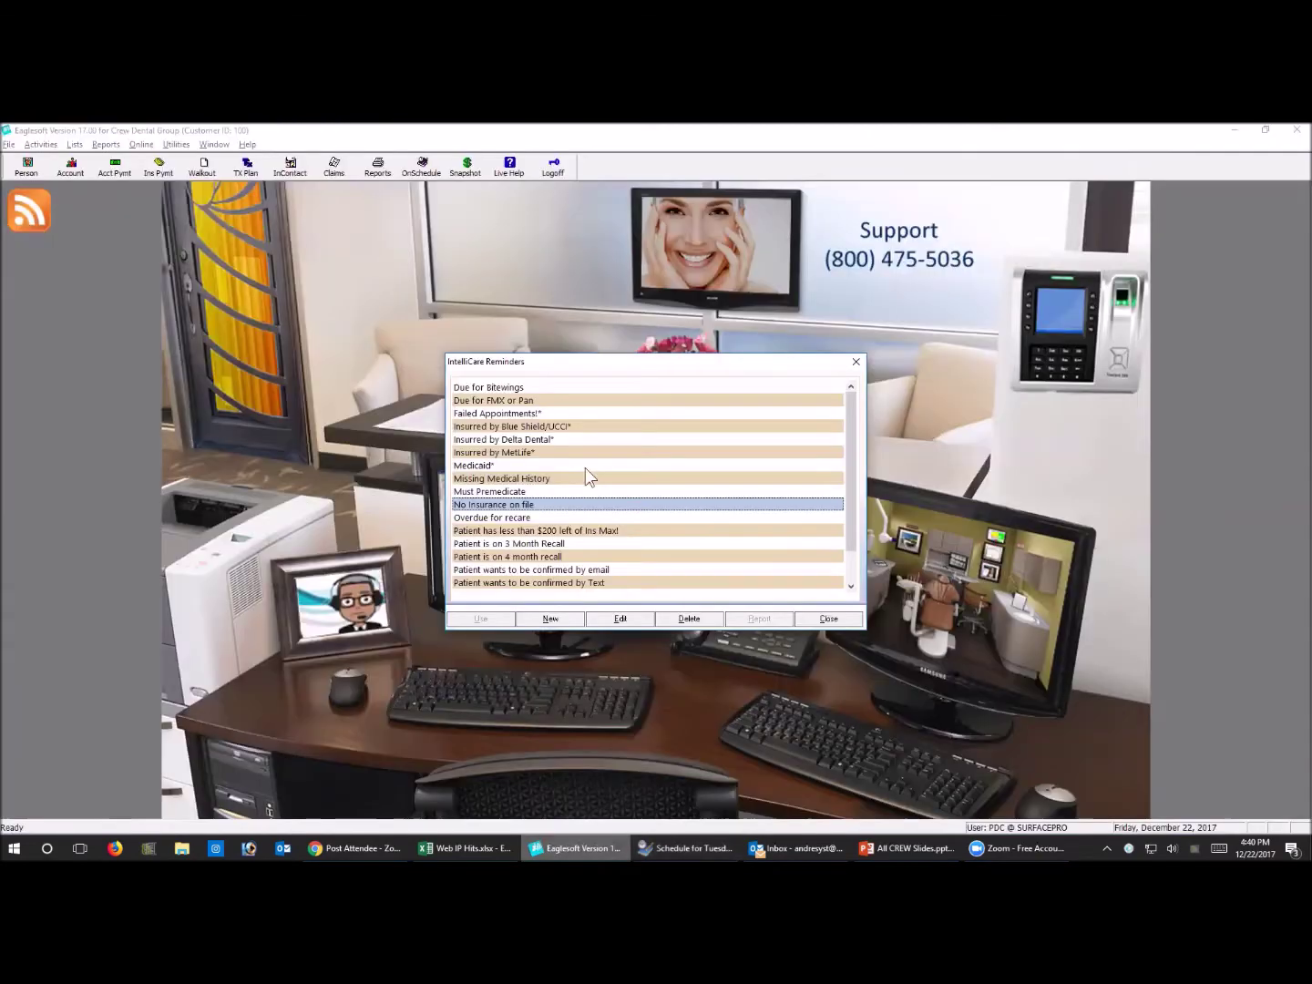
# Create a reminder described as "No Insurance / Cash Patient" that notifies when the patient information is missing an employer
pyautogui.click(551, 619)
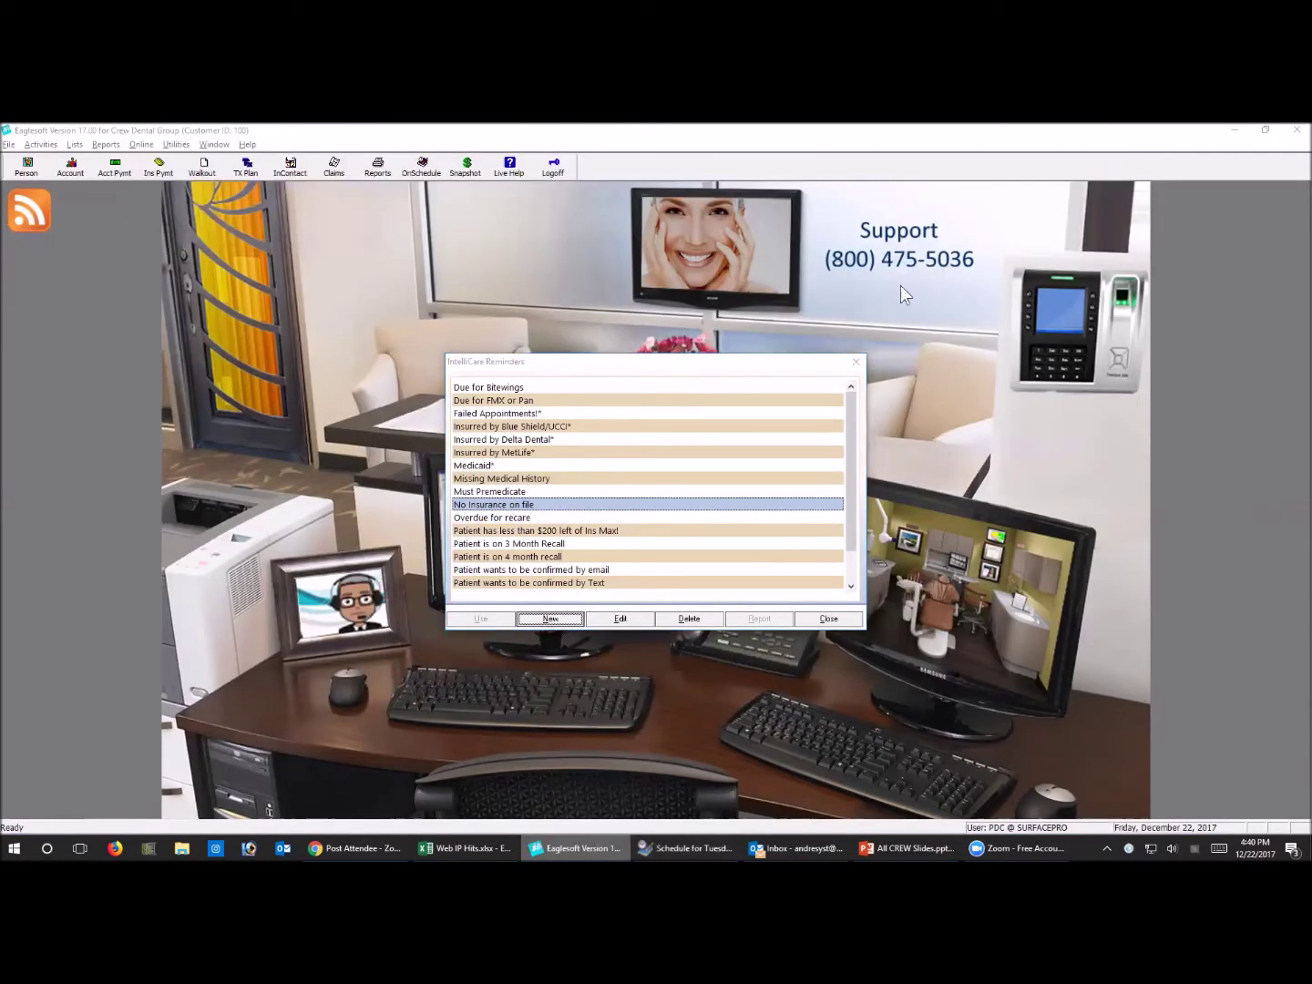
pyautogui.write('N')
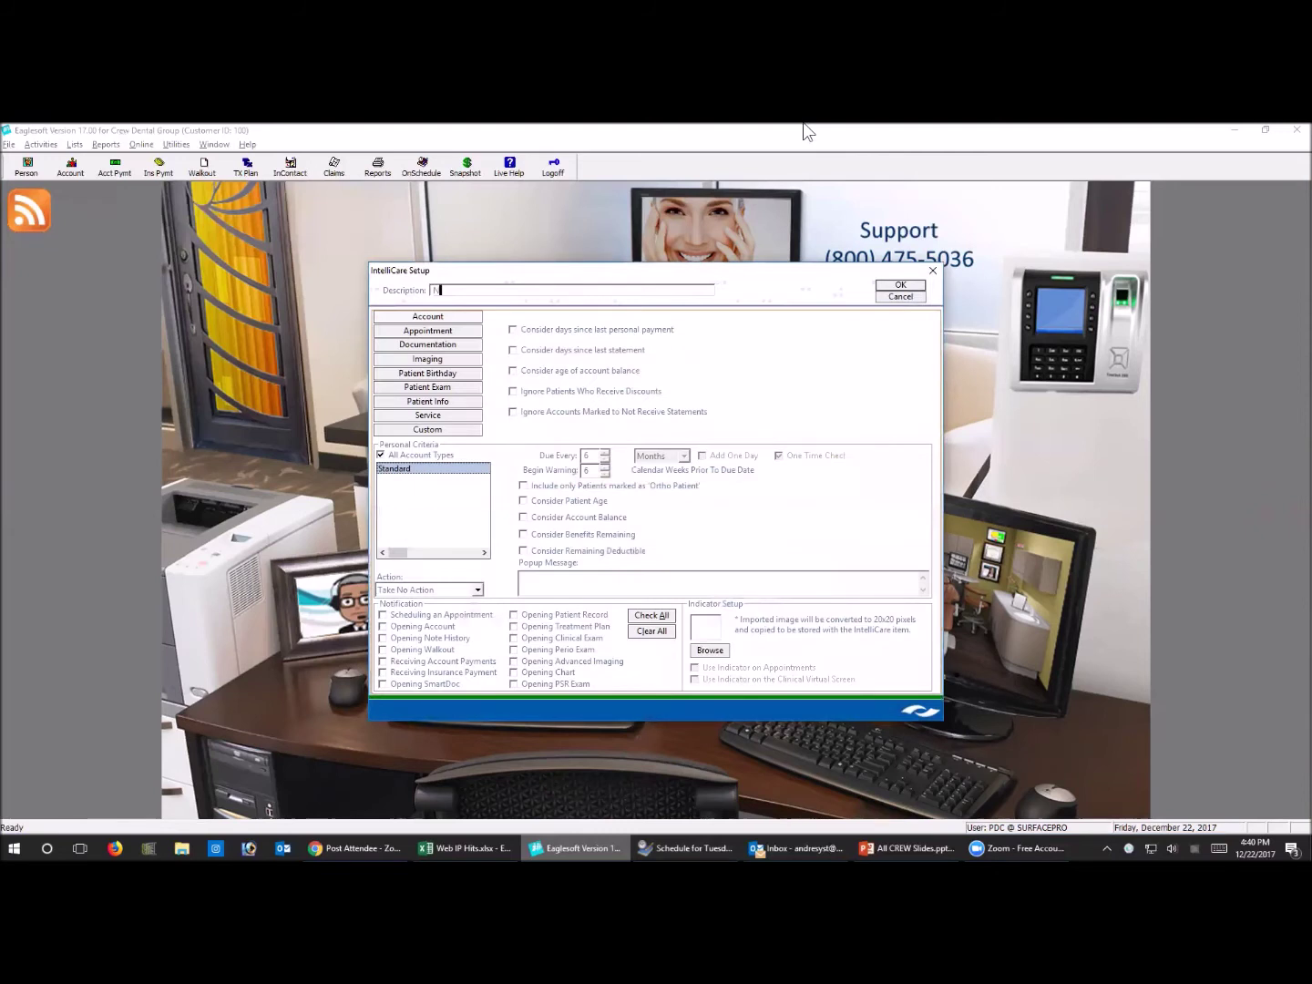
pyautogui.write('o Insurance / Cash Patient')
pyautogui.click(422, 404)
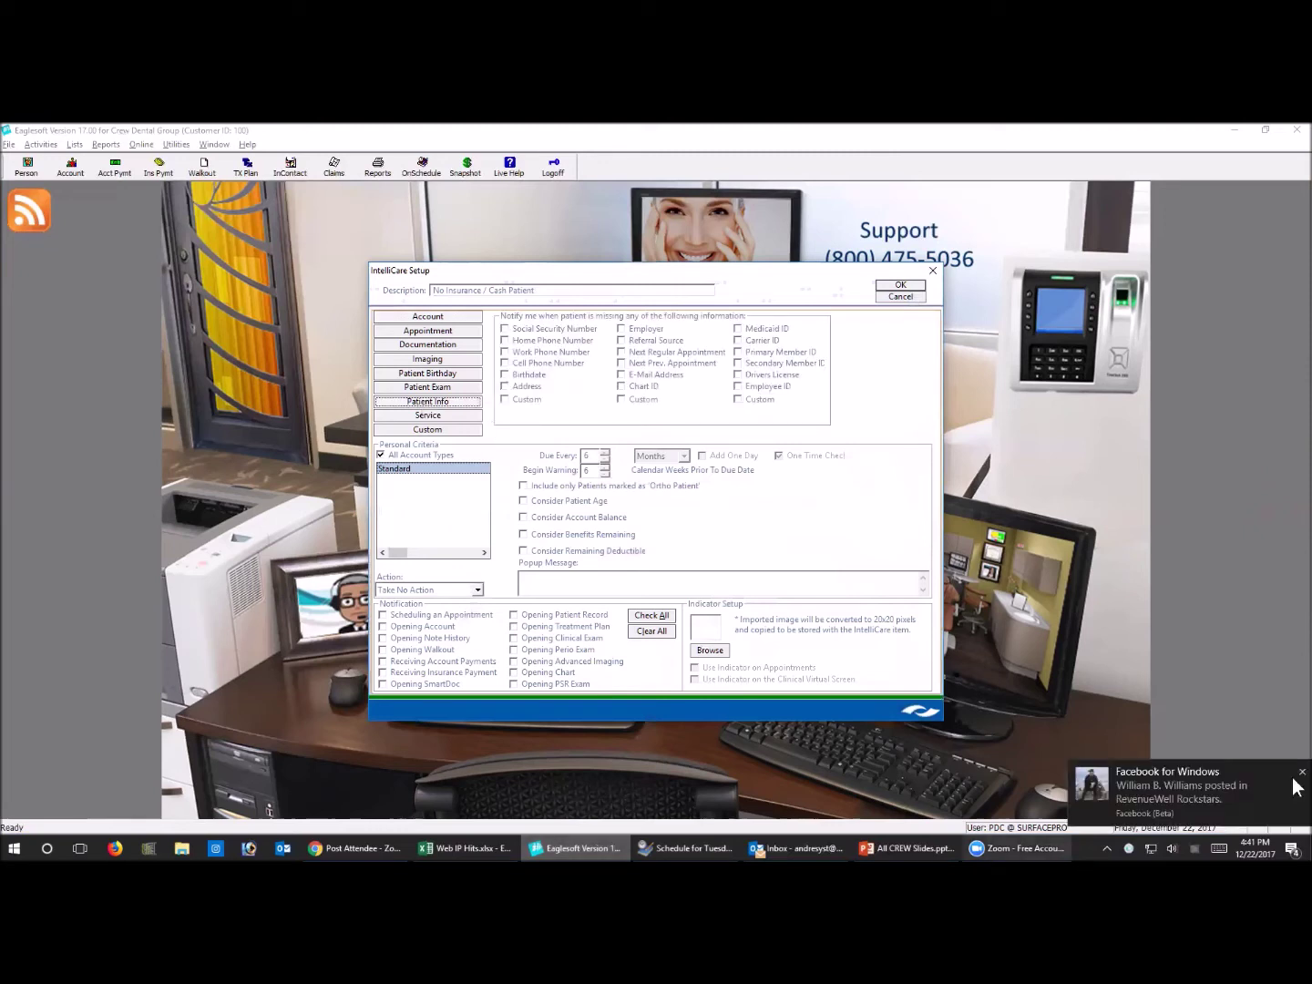
pyautogui.click(1300, 774)
pyautogui.click(630, 331)
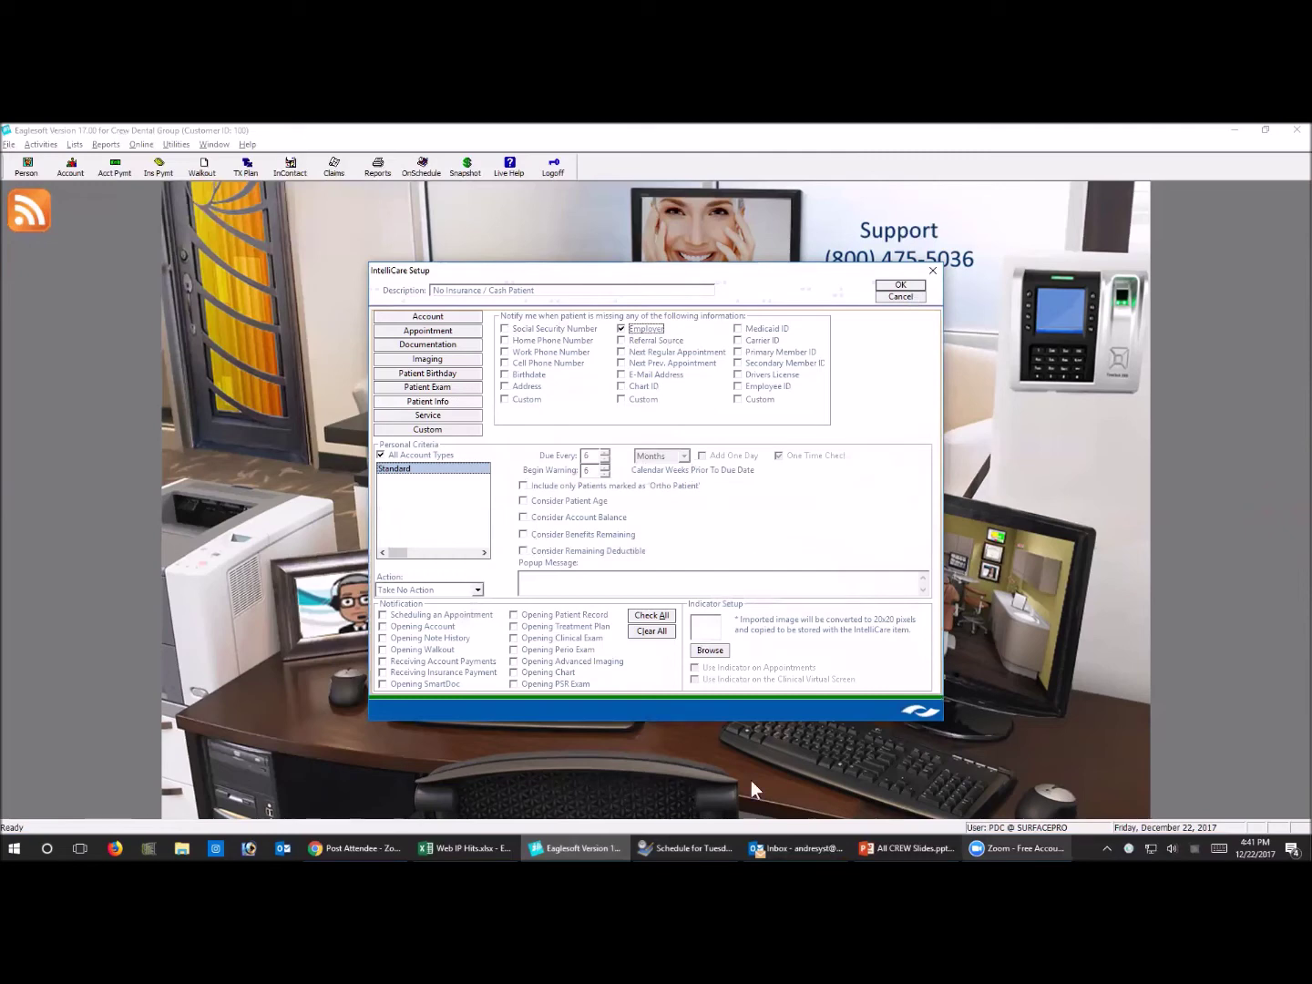
# Assign the image letter_c.bmp from the Indicators folder as the new reminder's indicator
pyautogui.click(711, 650)
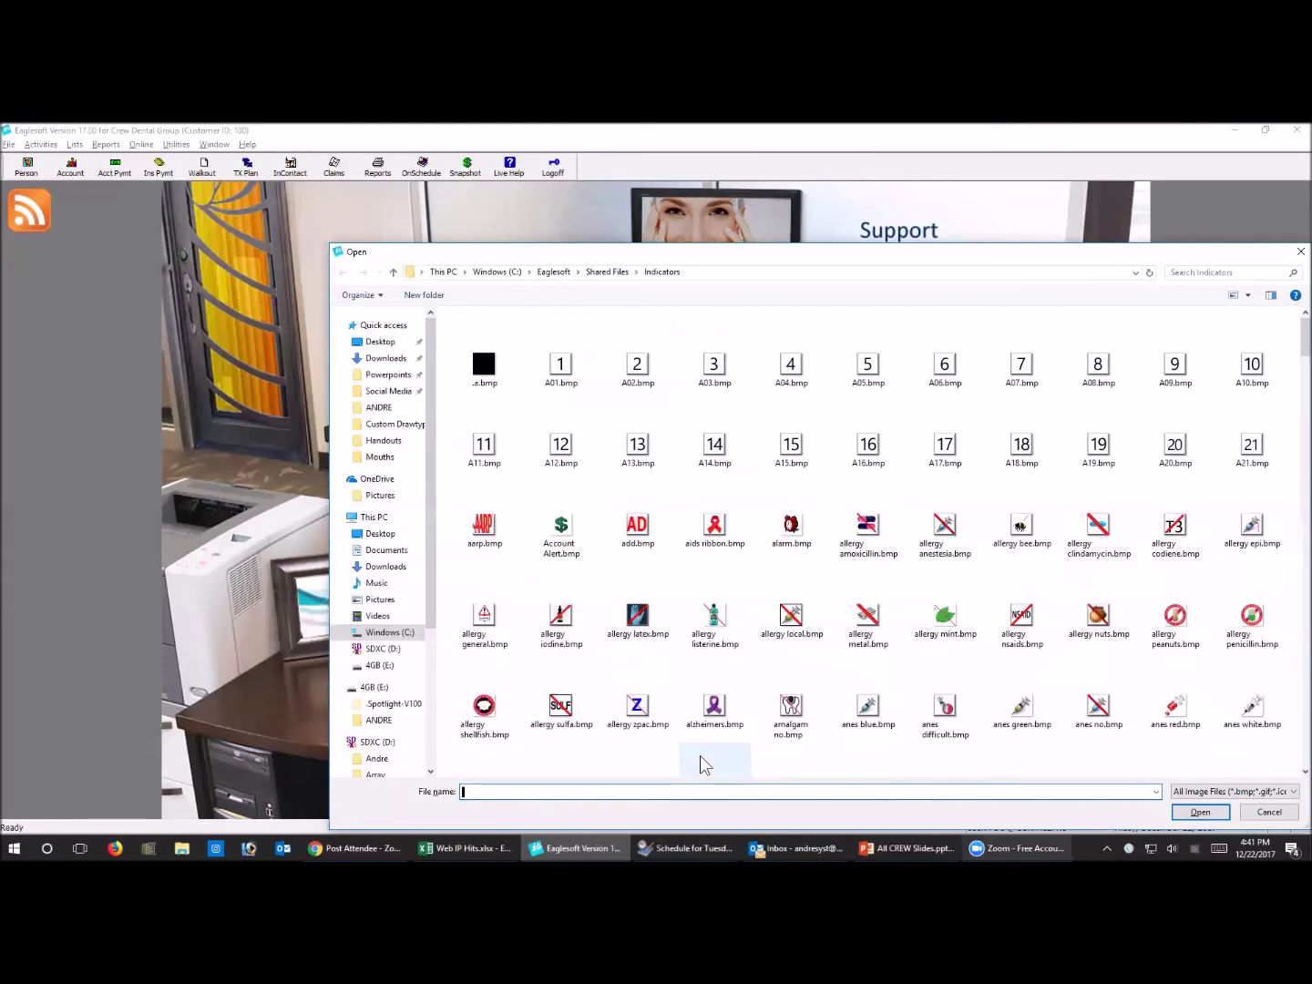
pyautogui.write('letter')
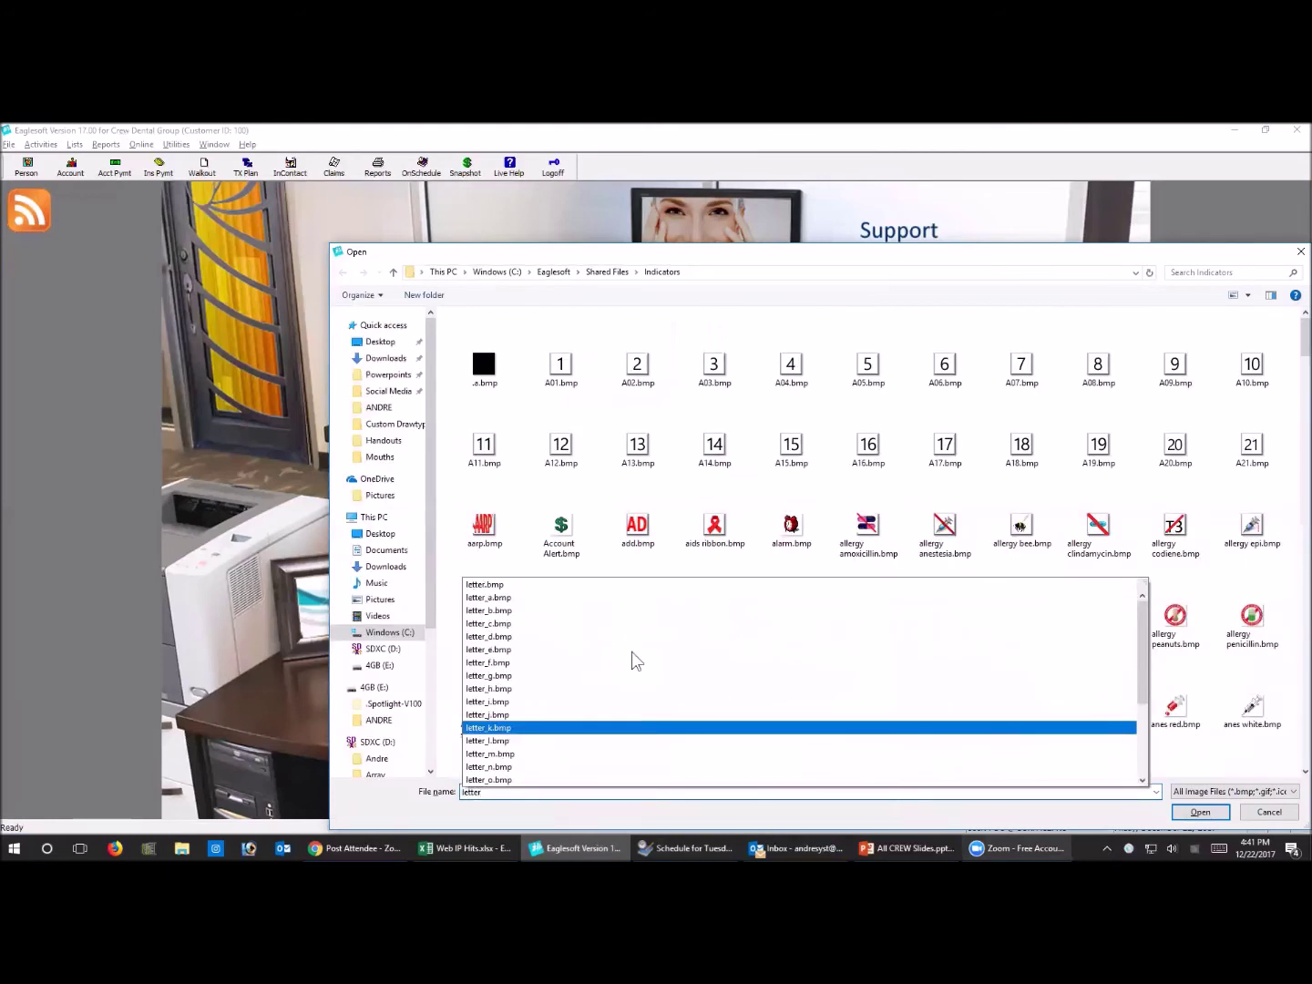
pyautogui.click(521, 635)
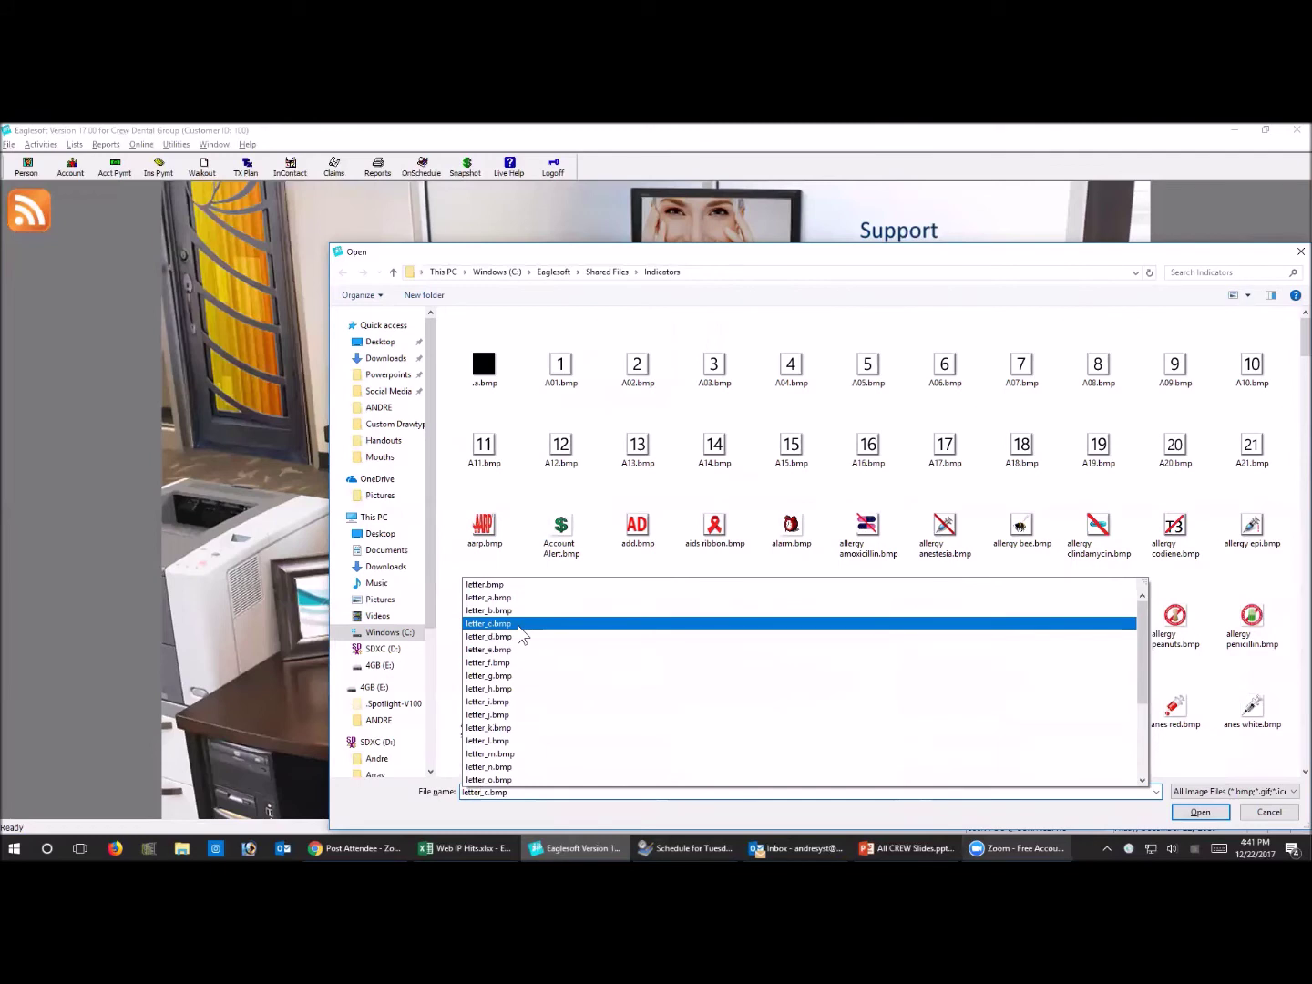
pyautogui.click(1201, 811)
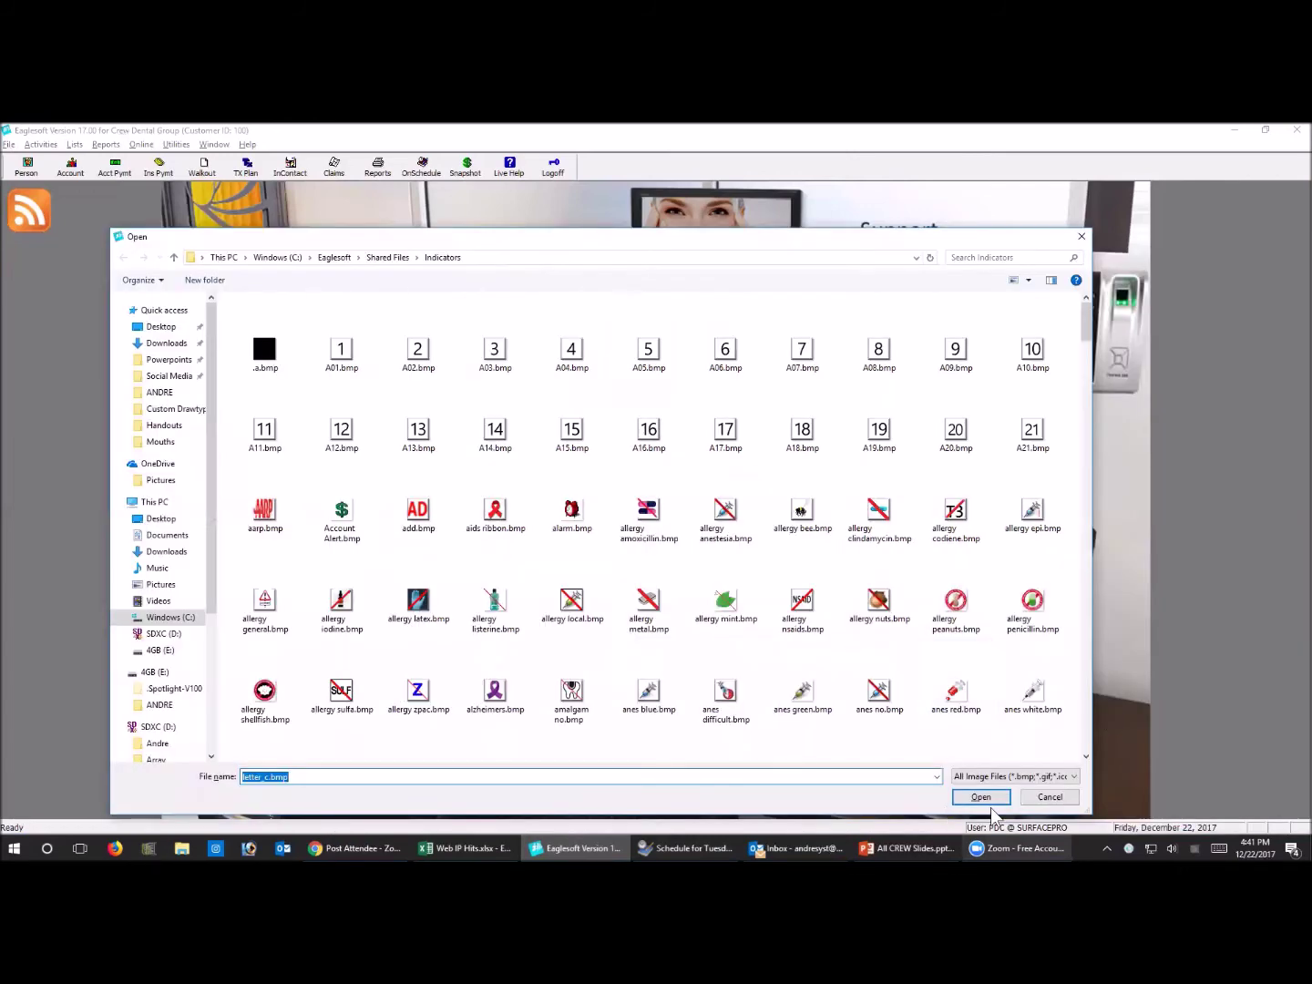
pyautogui.click(1201, 812)
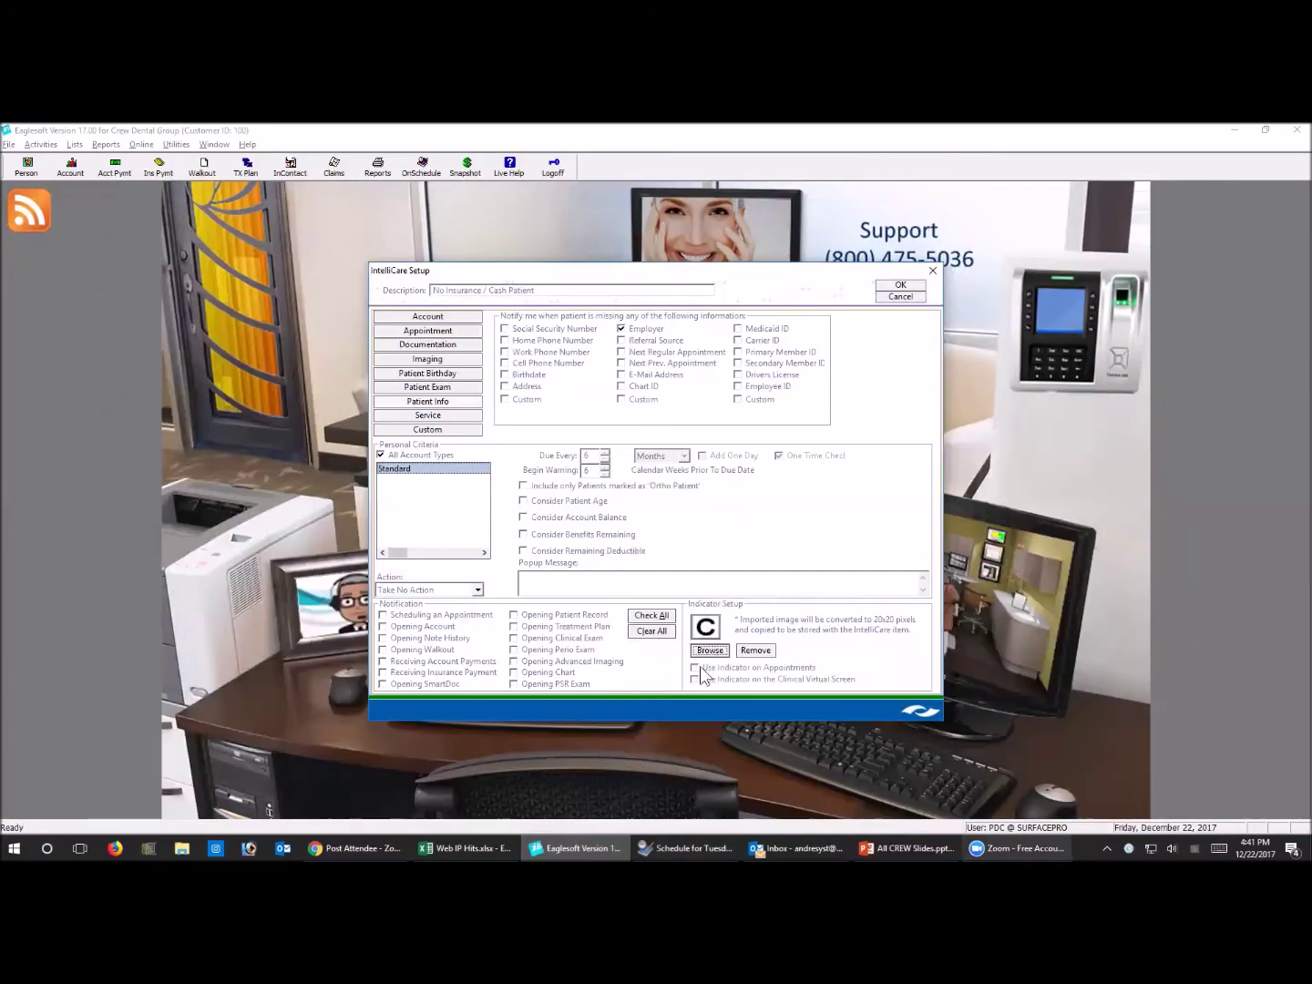
# Enable the "No Insurance / Cash Patient" indicator on appointments and the Clinical Virtual Screen, save the reminder, and return to the schedule
pyautogui.click(695, 668)
pyautogui.click(695, 678)
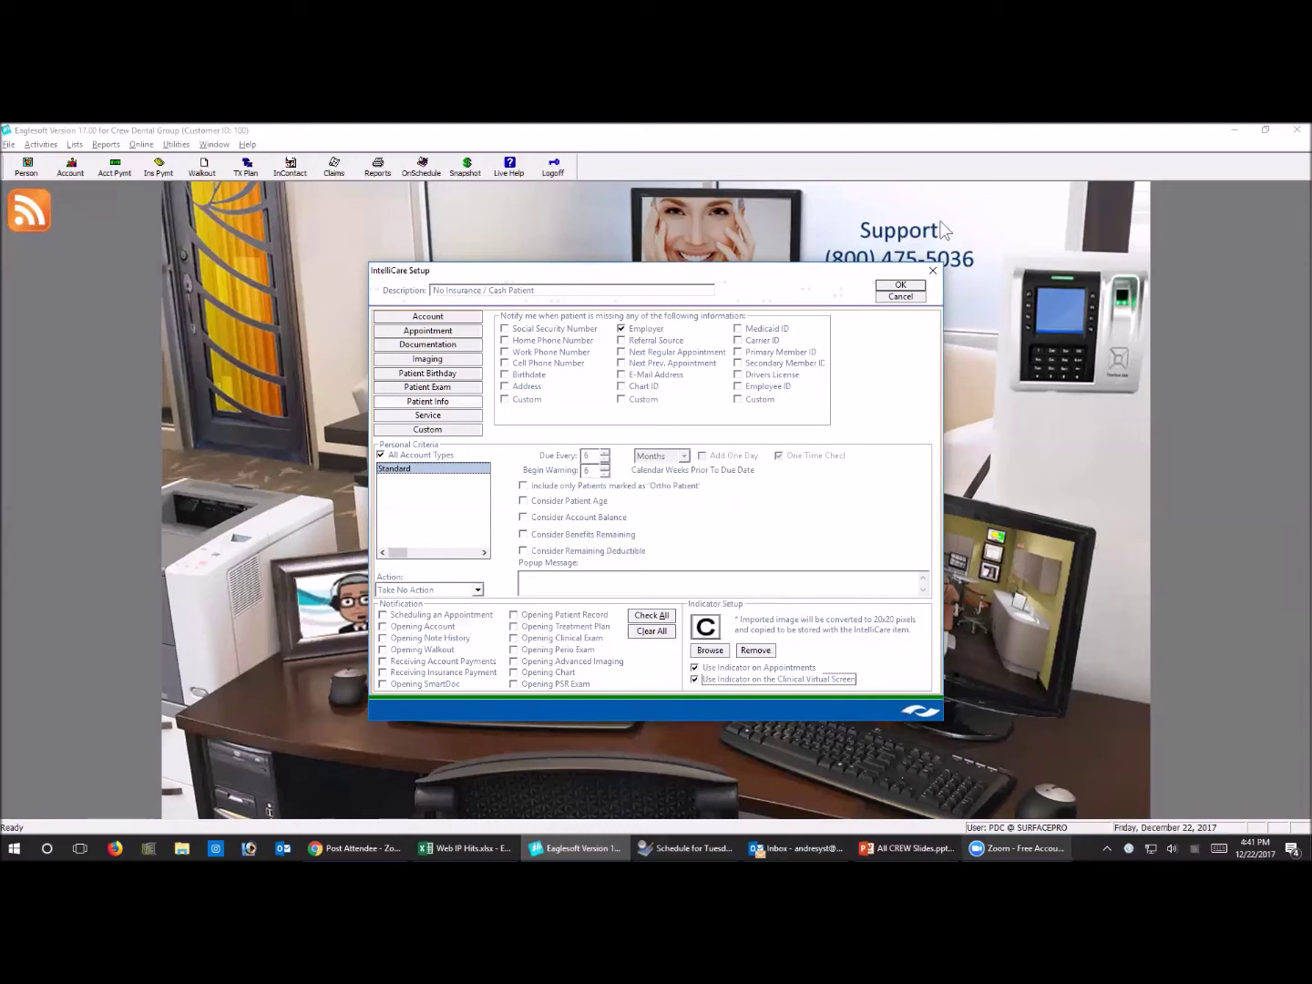
pyautogui.click(898, 285)
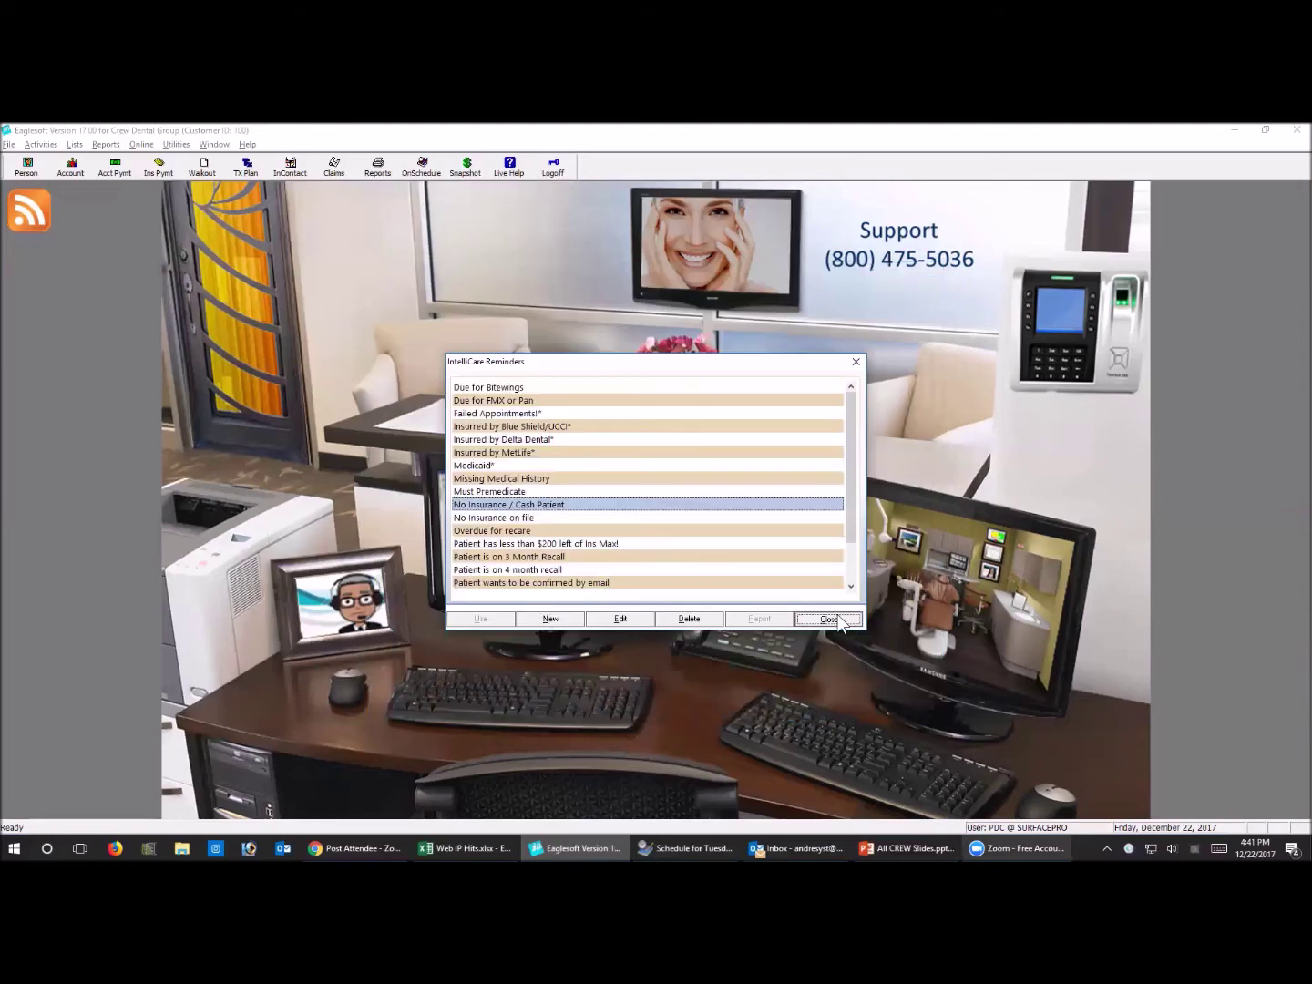
pyautogui.click(550, 616)
pyautogui.click(532, 547)
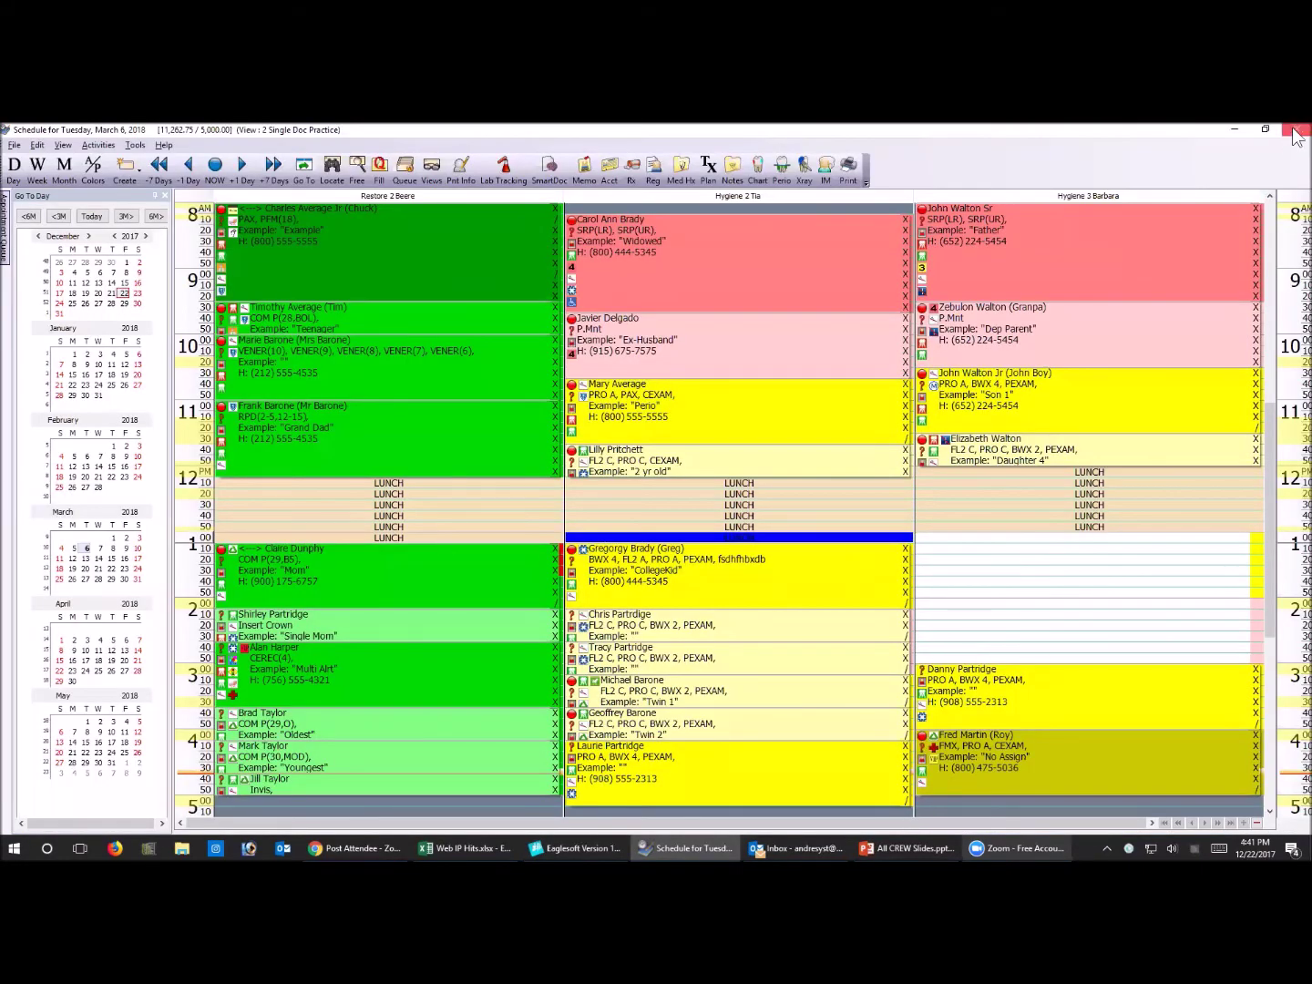
# Reopen the schedule at March 6, 2018 and check the appointments for the new cash patient indicator
pyautogui.hotkey('alt', 'F4')
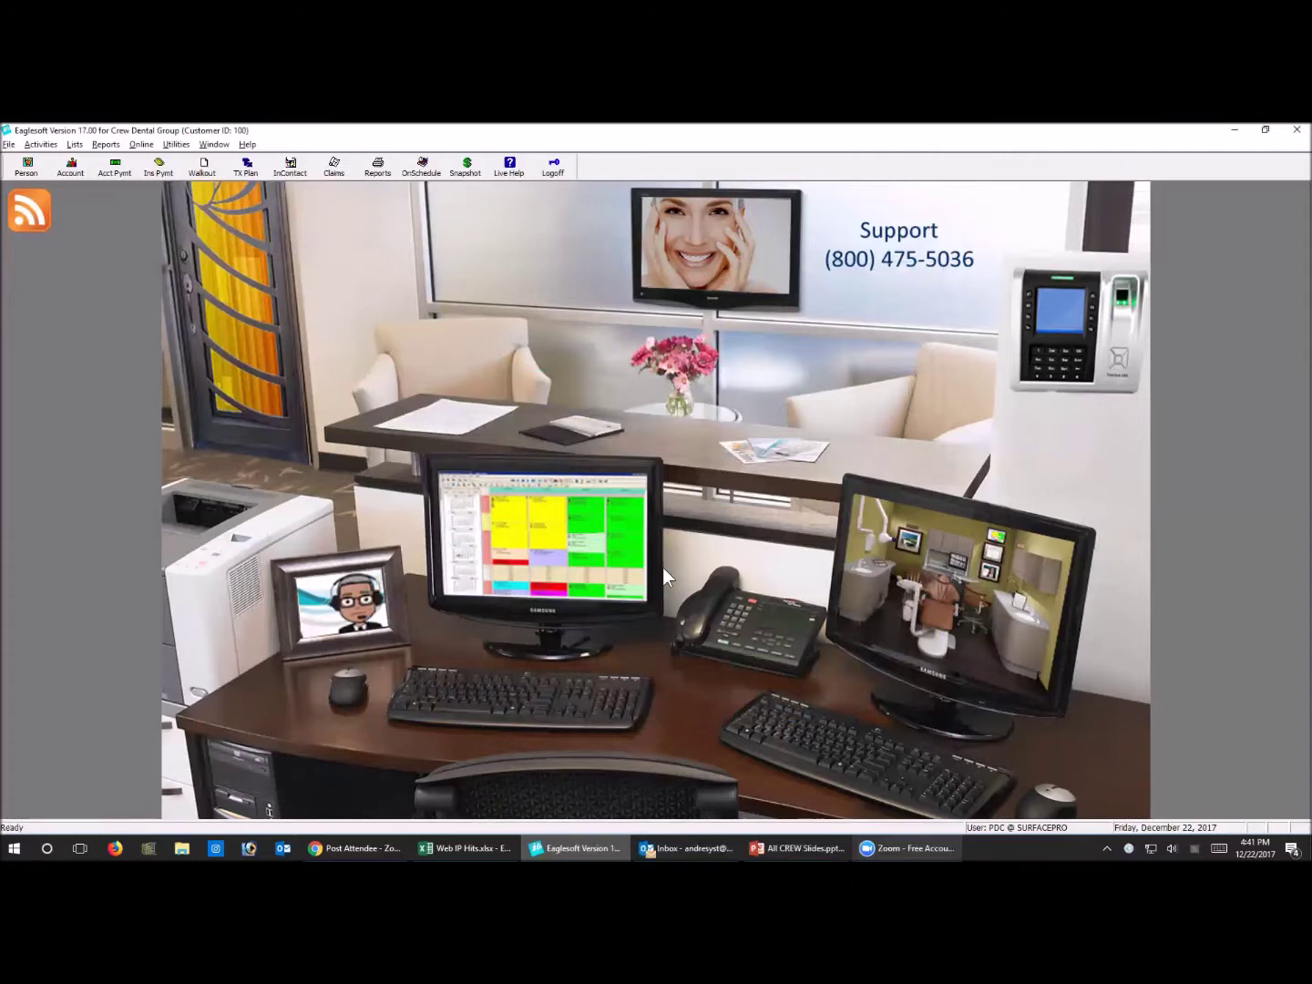
pyautogui.click(663, 569)
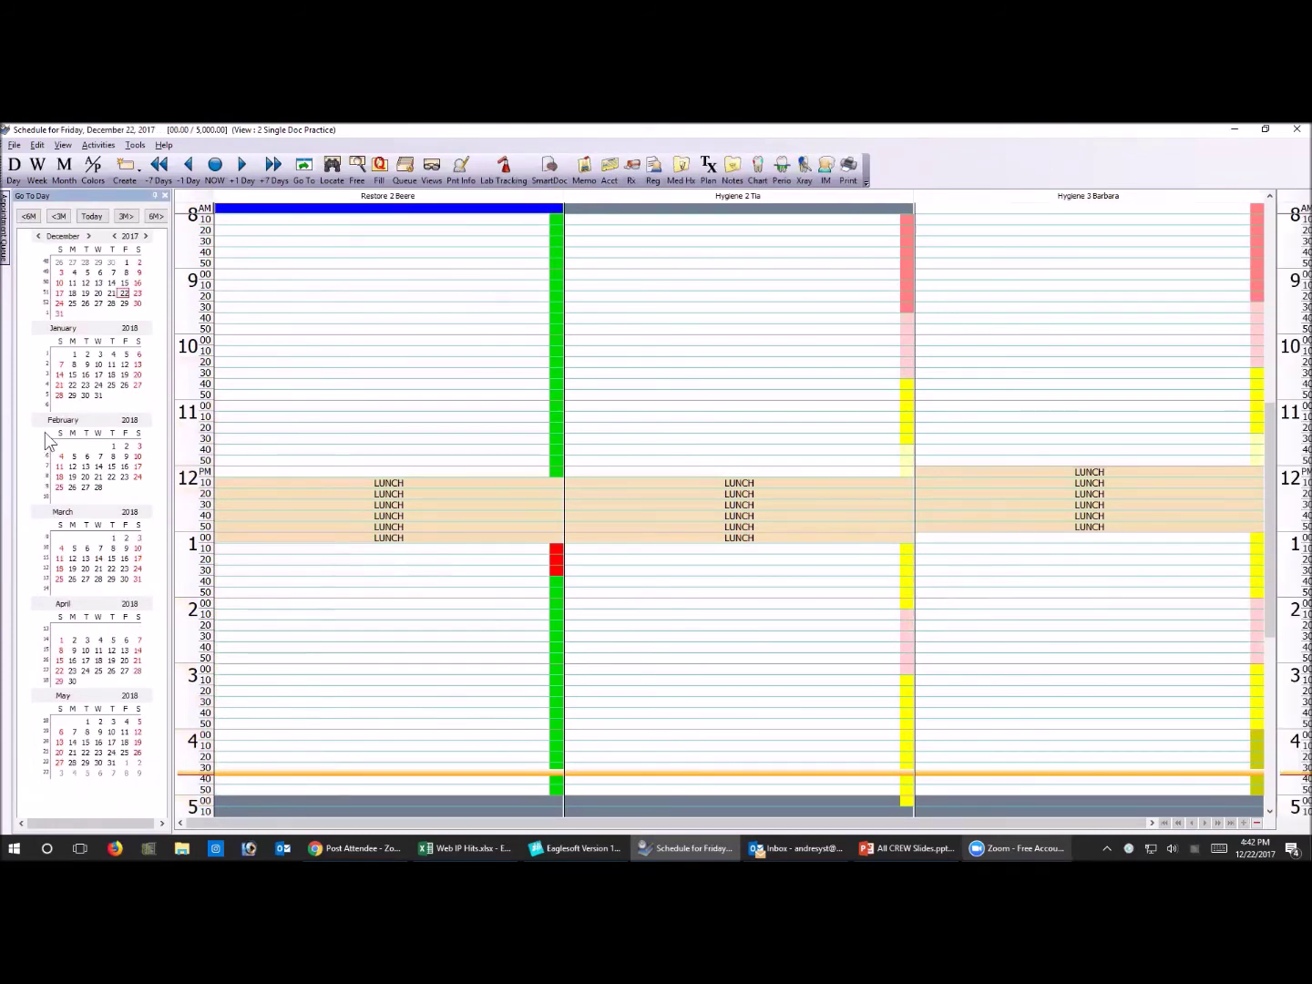
pyautogui.click(87, 548)
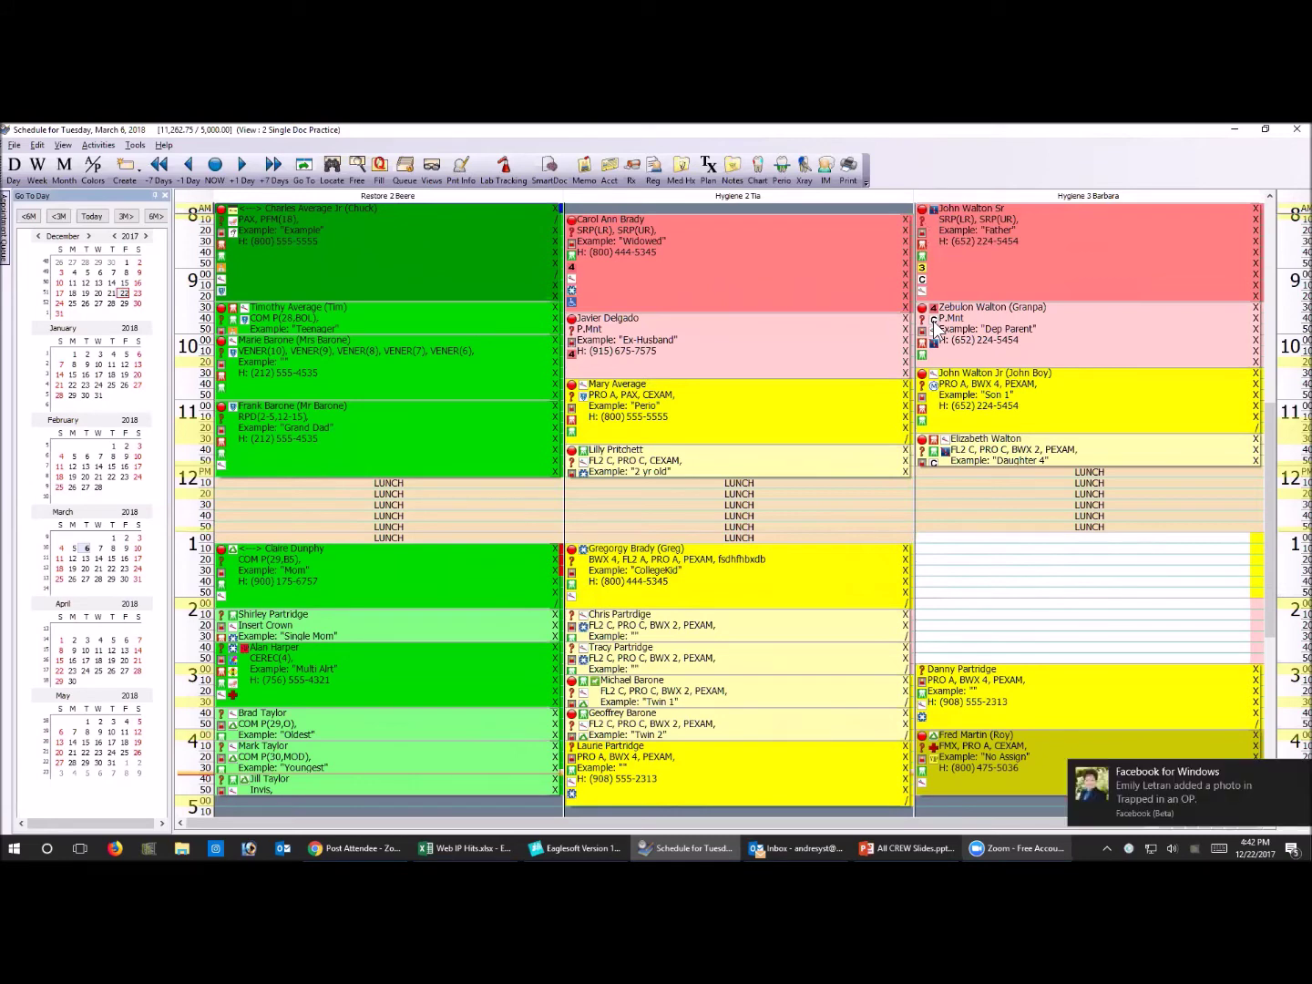
pyautogui.click(1298, 773)
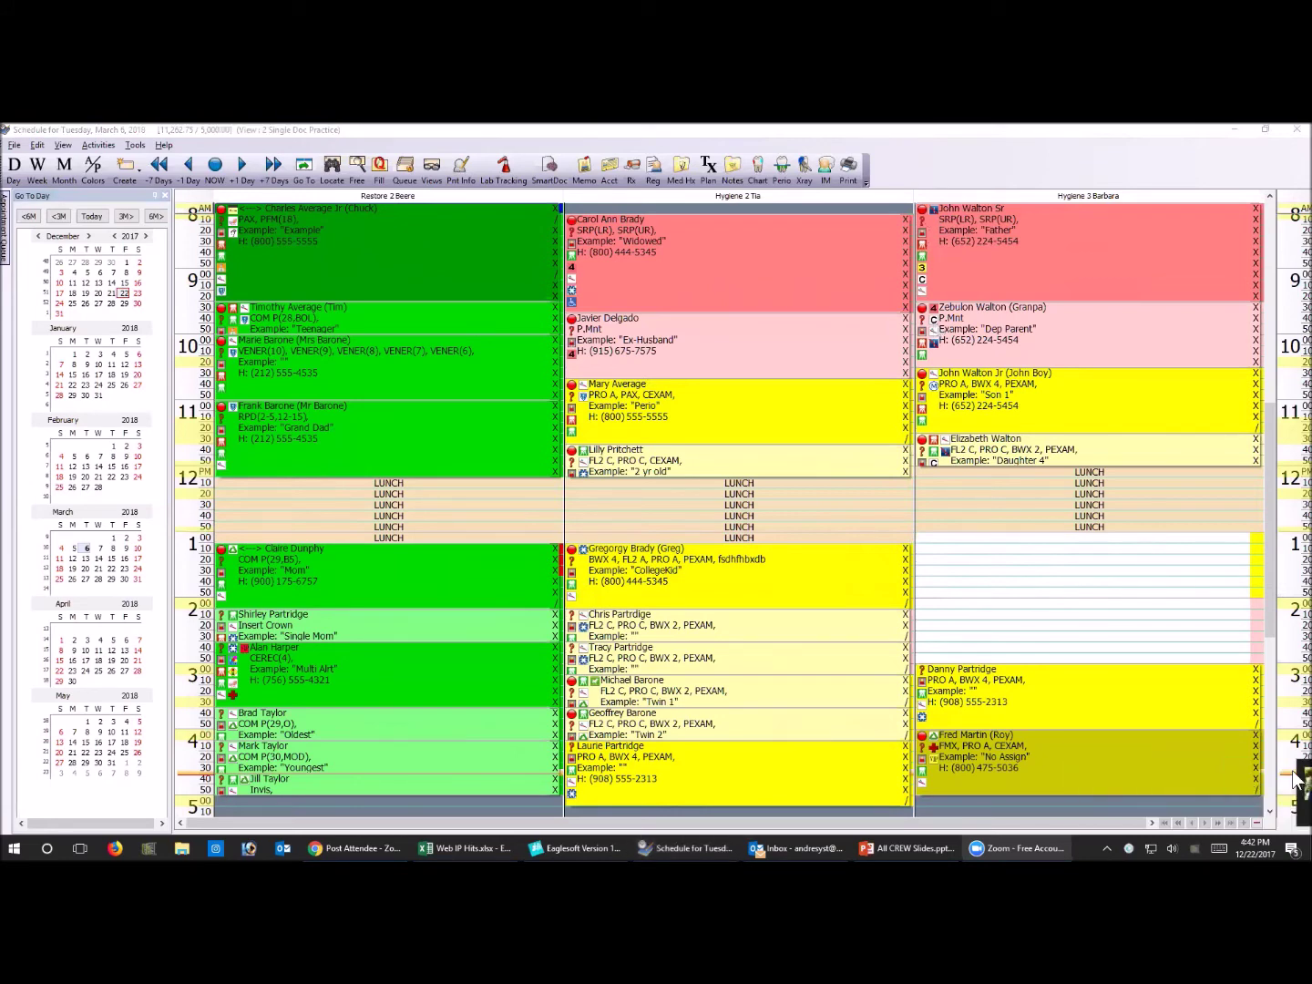
pyautogui.click(1297, 774)
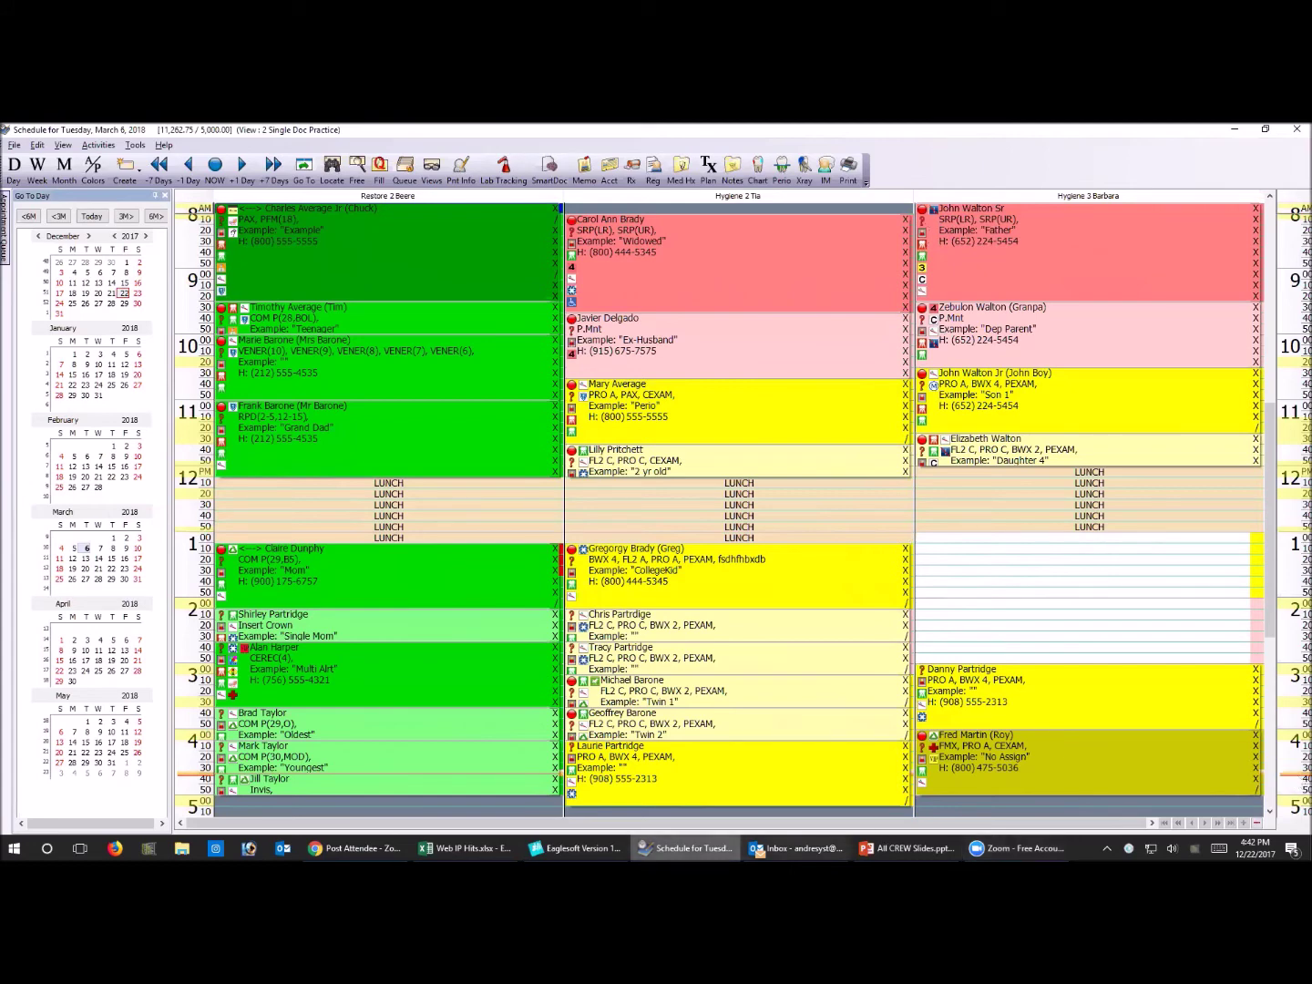
# Open the IntelliCare reminders and review the setup of the "Overdue for recare" reminder without changing it
pyautogui.click(574, 848)
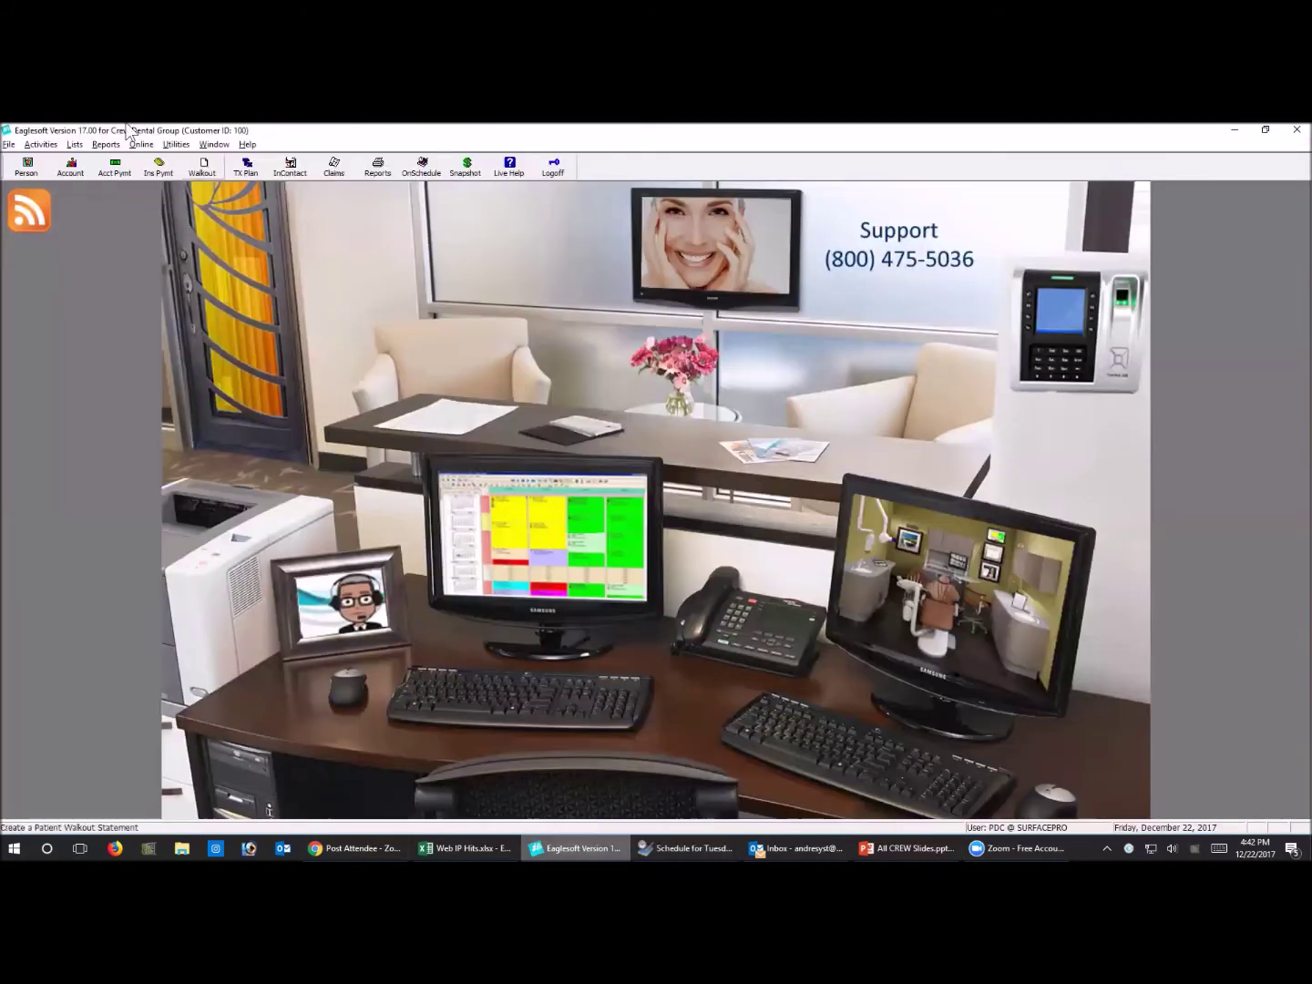
pyautogui.click(75, 145)
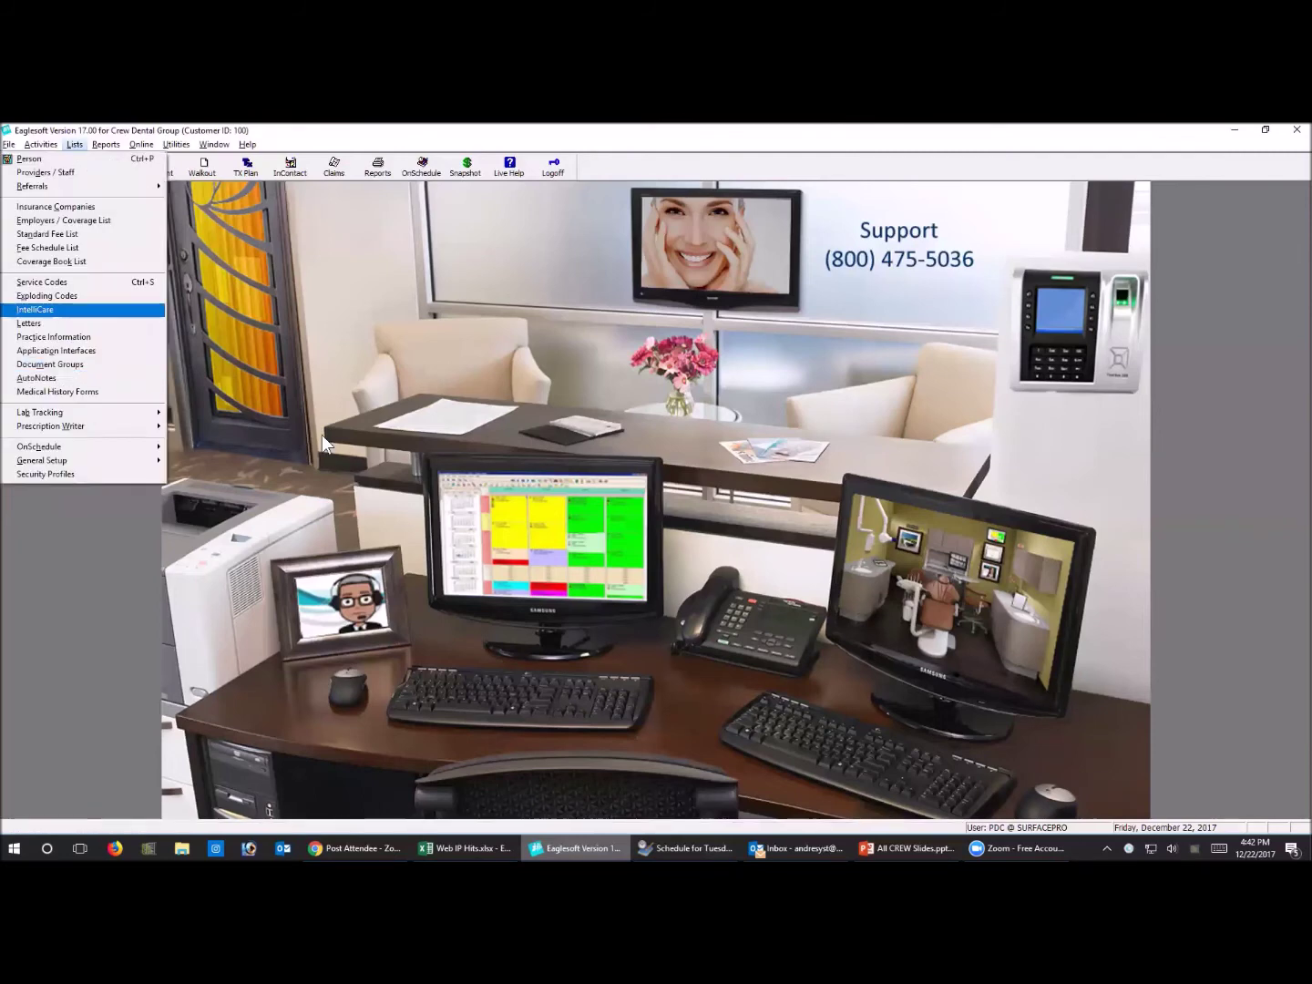
pyautogui.click(70, 316)
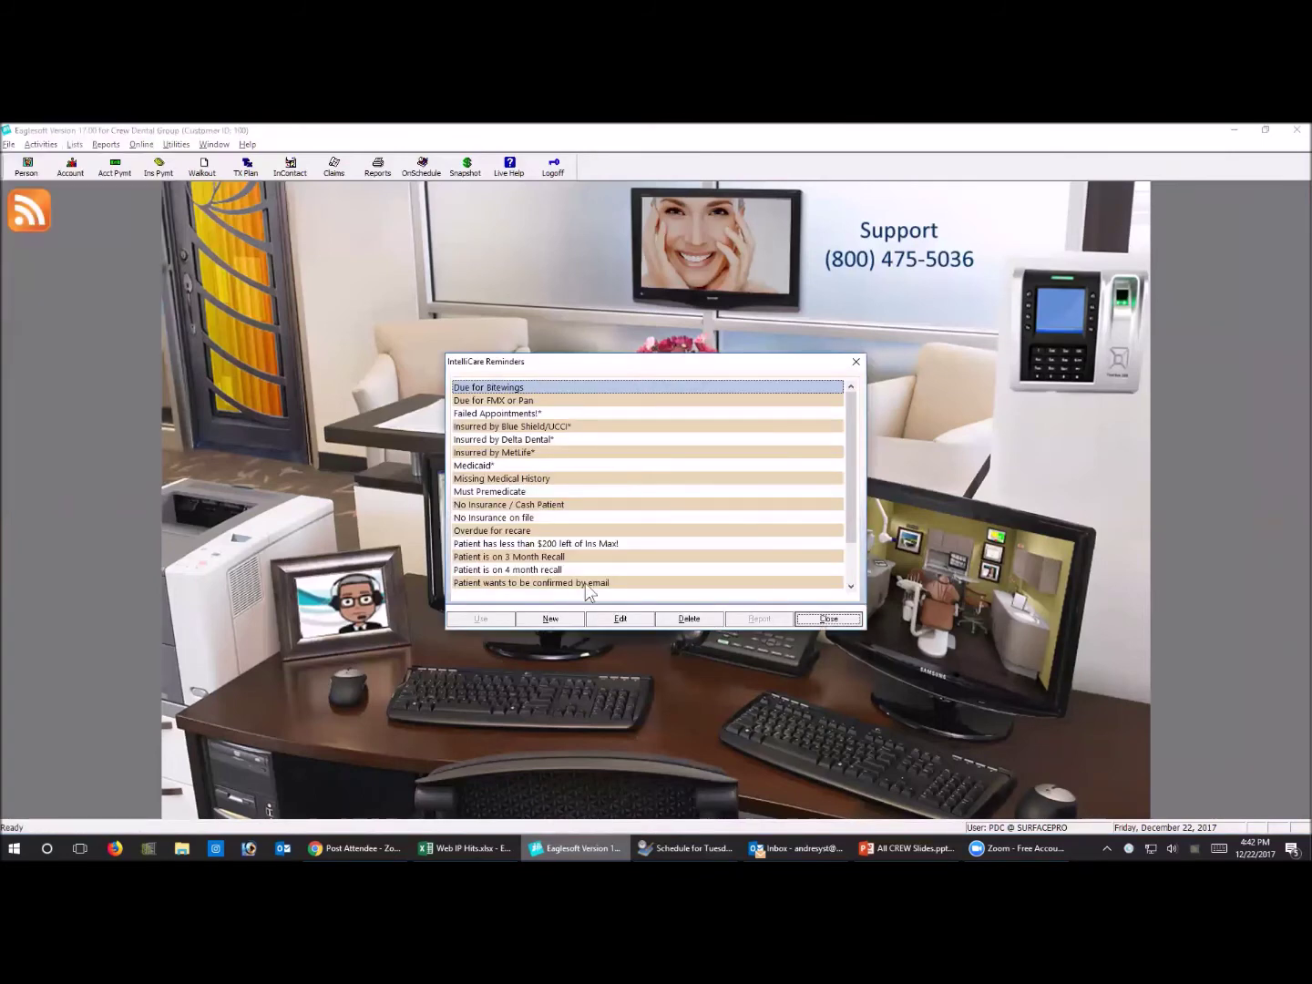
pyautogui.click(485, 531)
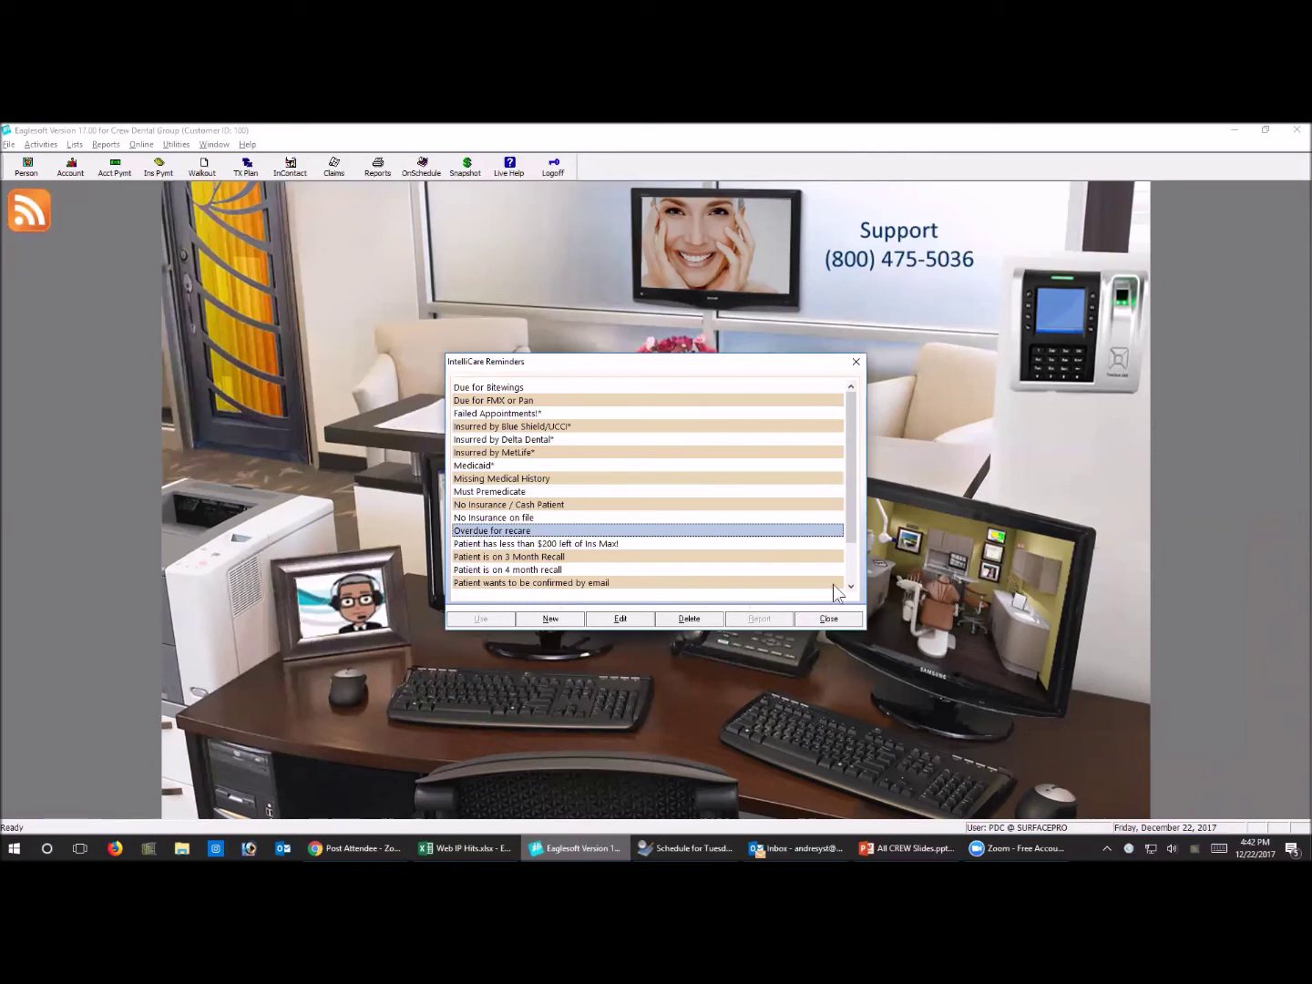
pyautogui.click(637, 624)
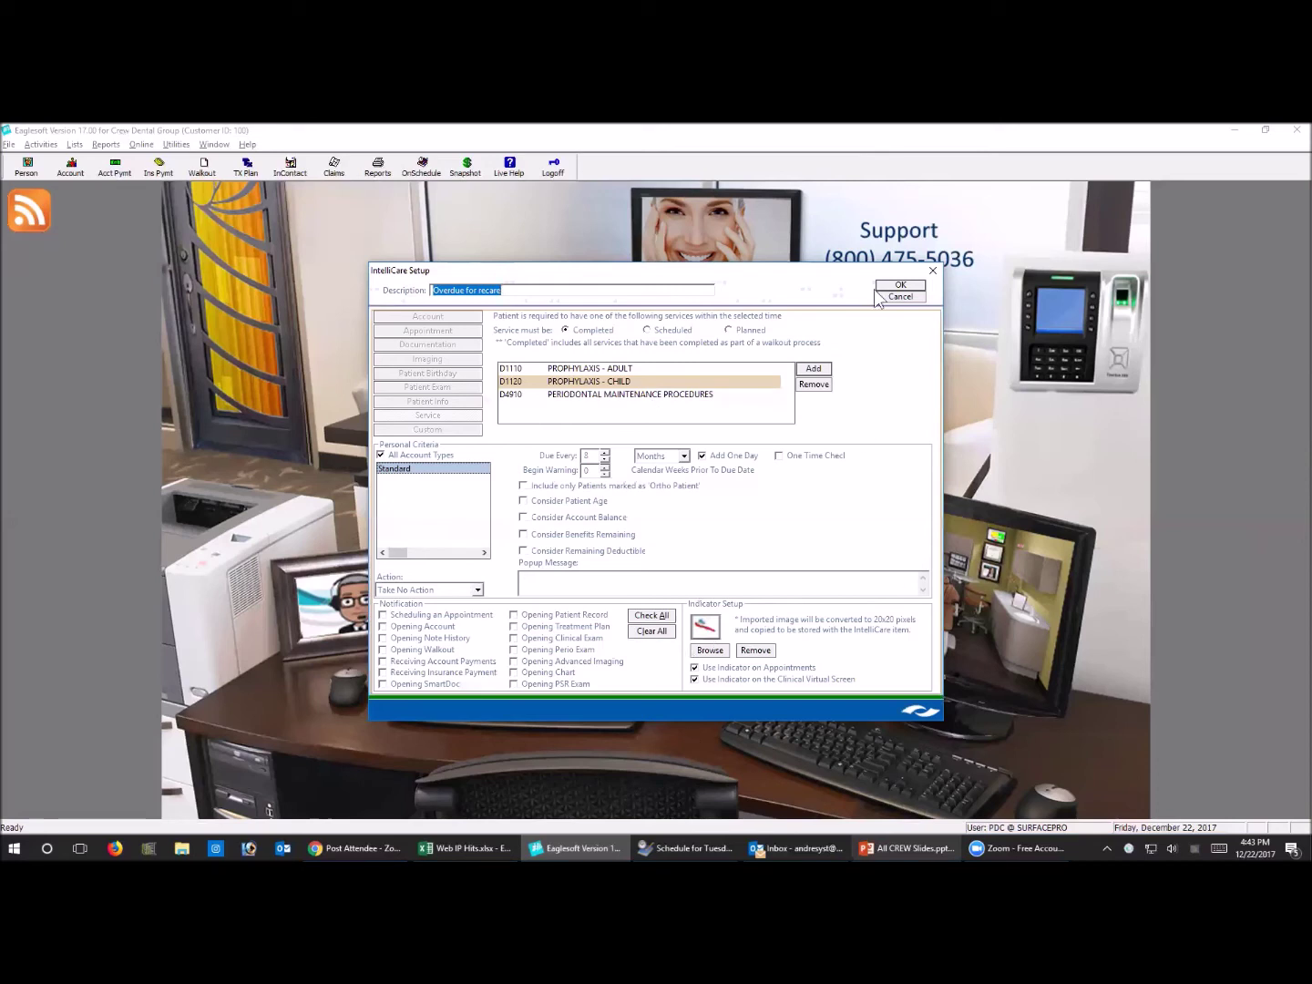
pyautogui.click(902, 297)
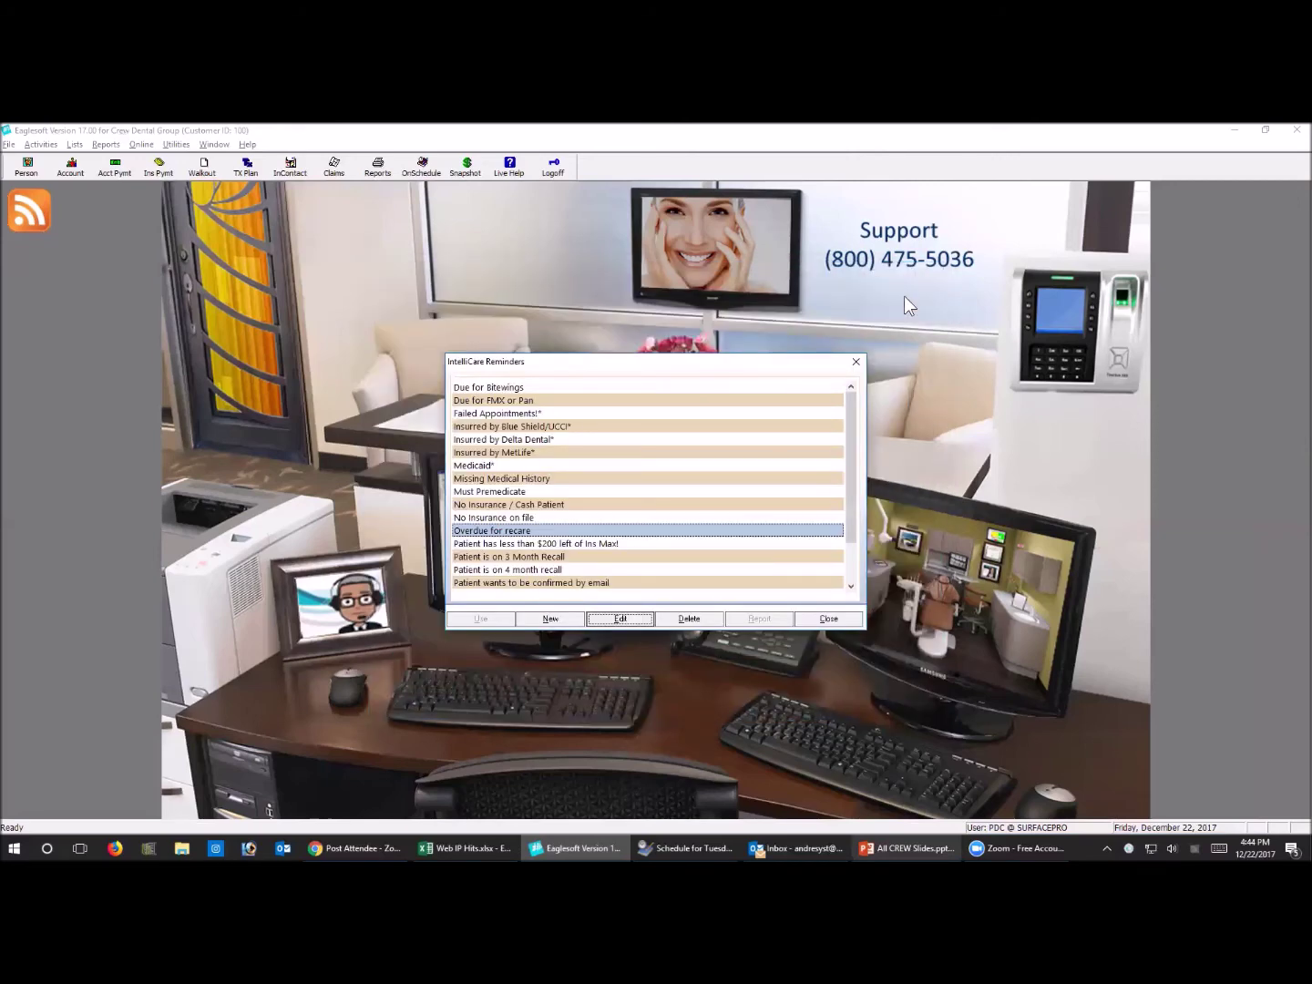
# Review the setup of the "Say Happy Birthday!!!" reminder without saving changes, and close the IntelliCare reminders
pyautogui.scroll(-2, 764, 535)
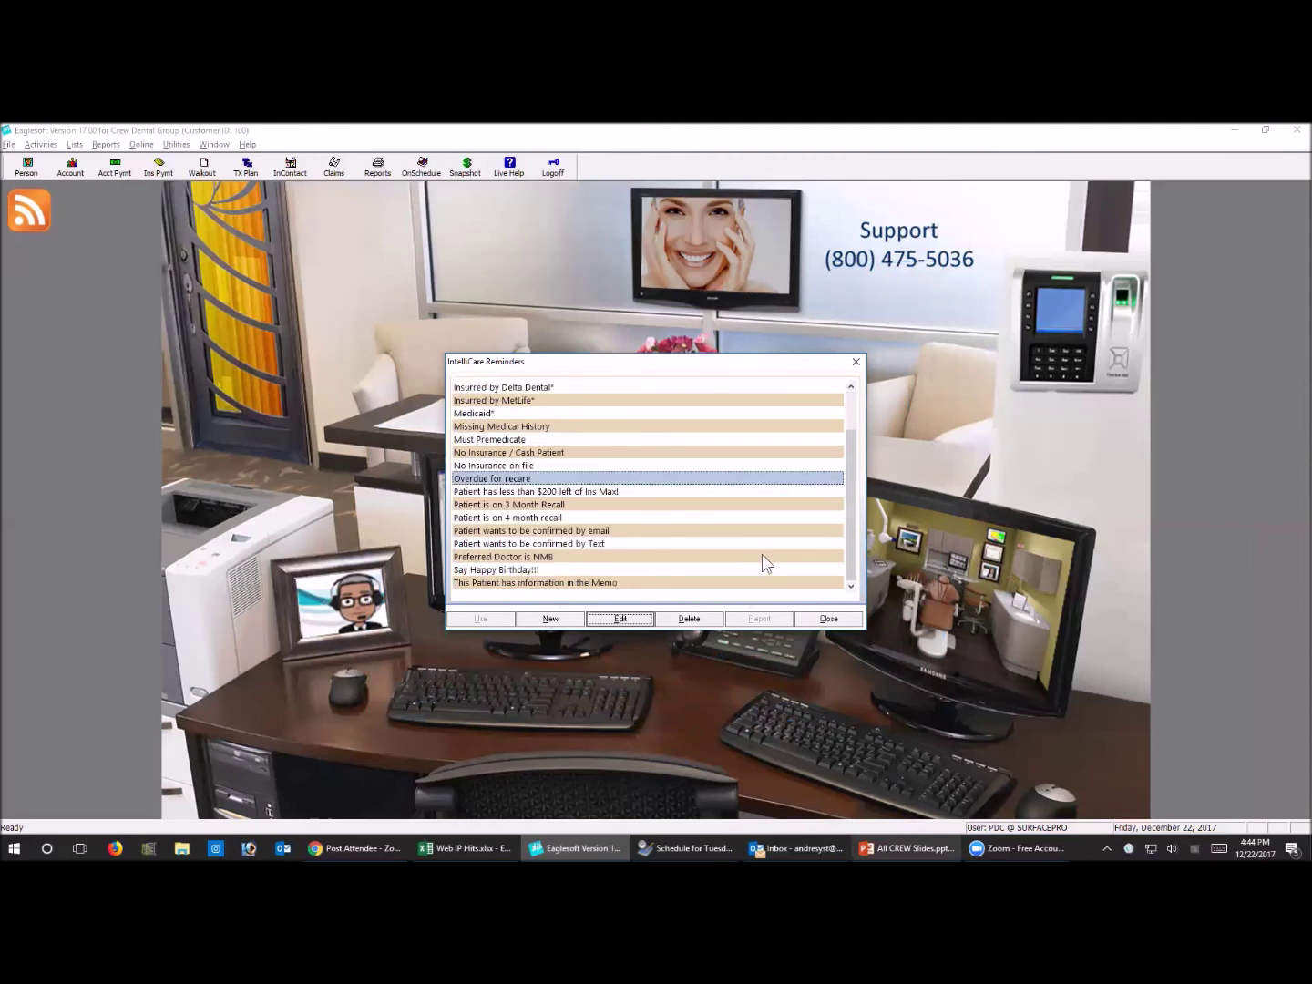
pyautogui.click(502, 569)
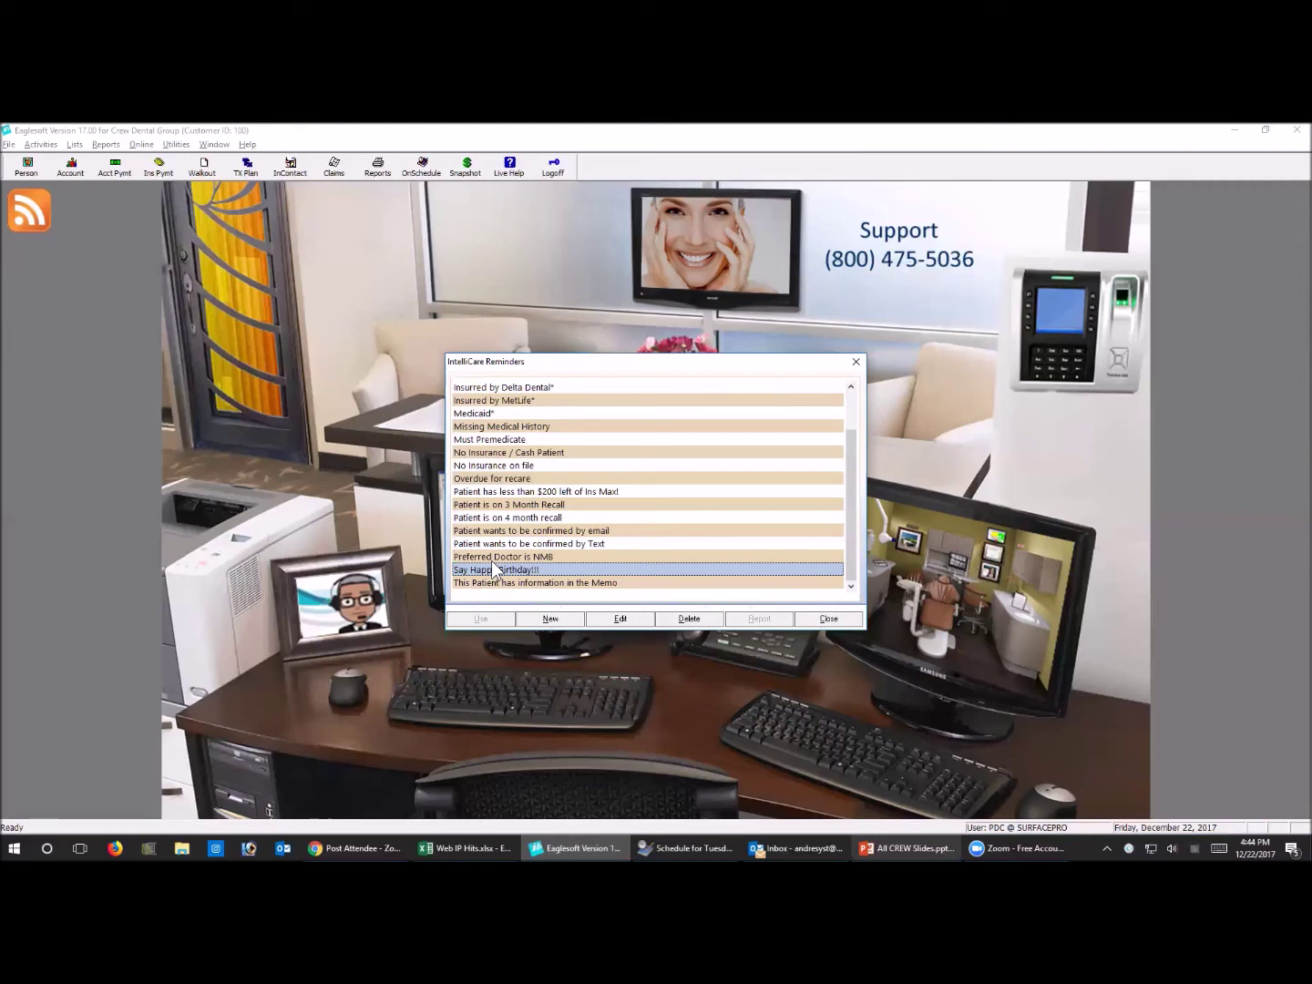
pyautogui.click(619, 622)
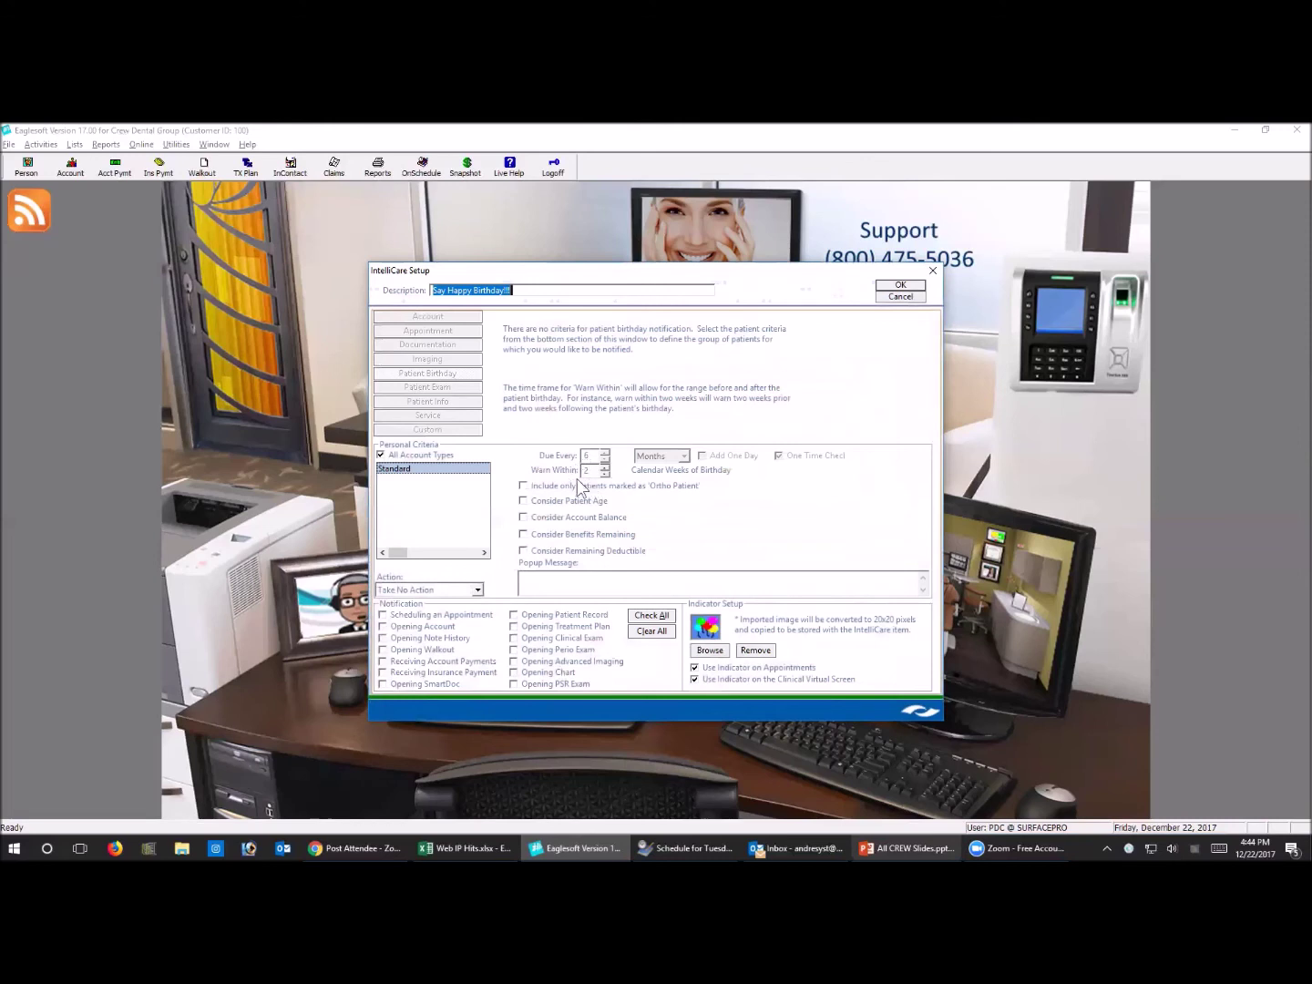
pyautogui.click(694, 665)
pyautogui.click(920, 297)
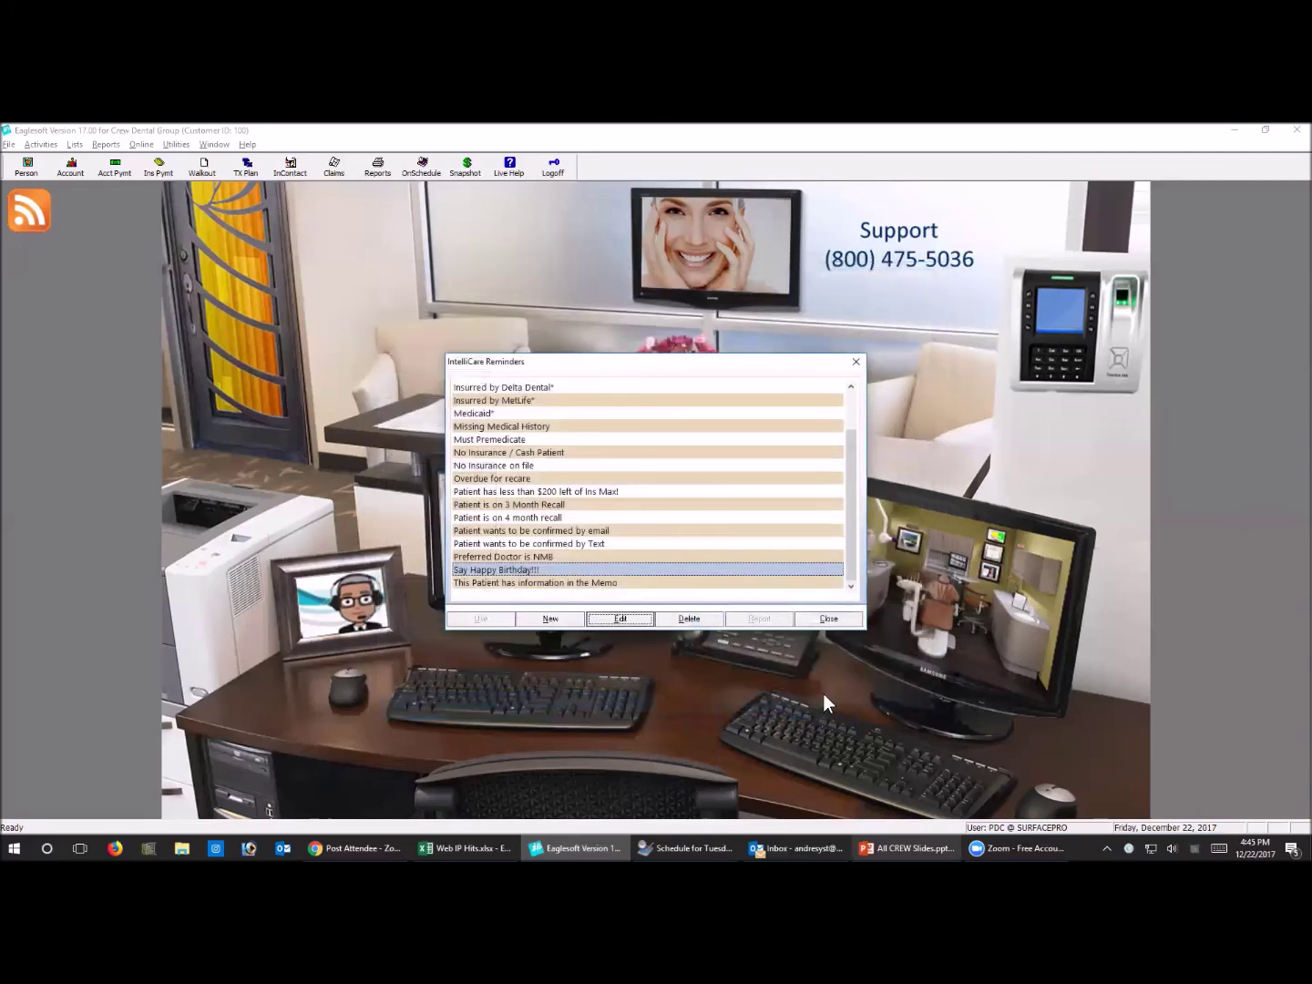
pyautogui.click(846, 622)
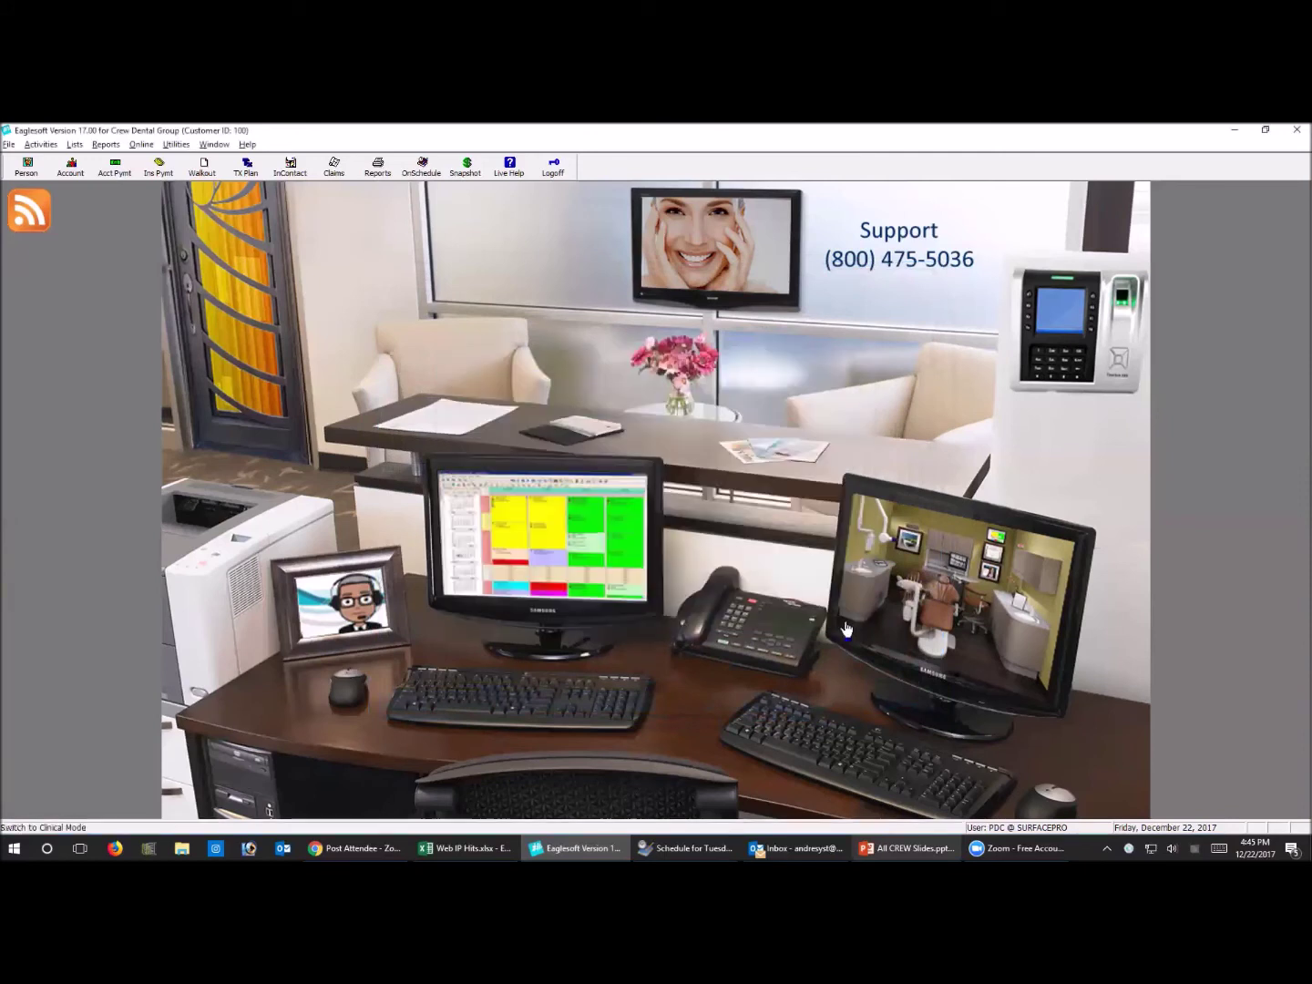
# Open the Patient Alert List and look over the High Blood Pressure, Impaired Hearing, Impaired Vision and NO EPI alerts
pyautogui.click(73, 144)
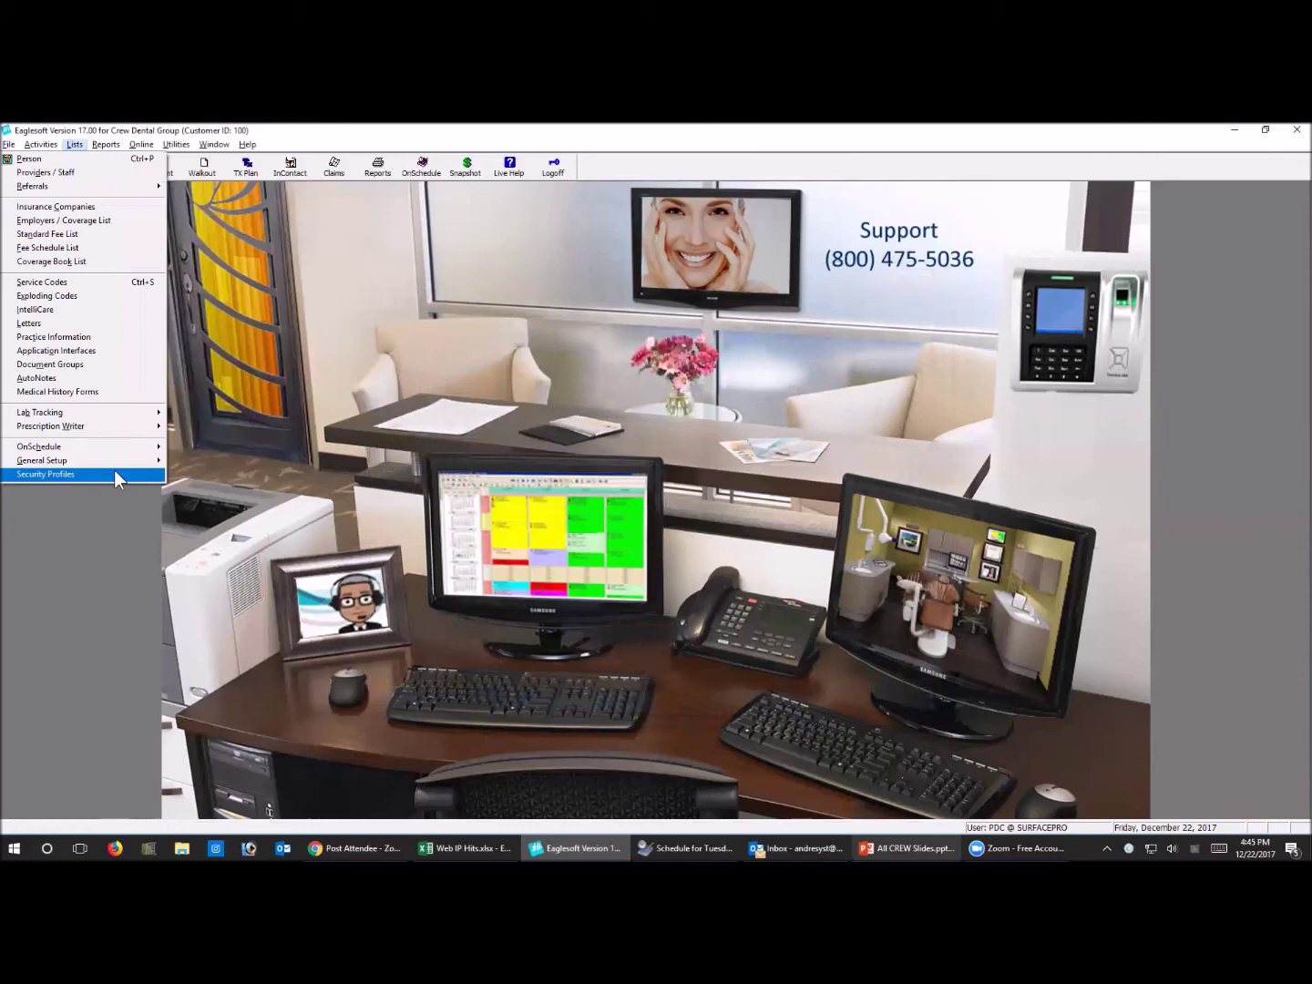
pyautogui.moveTo(114, 461)
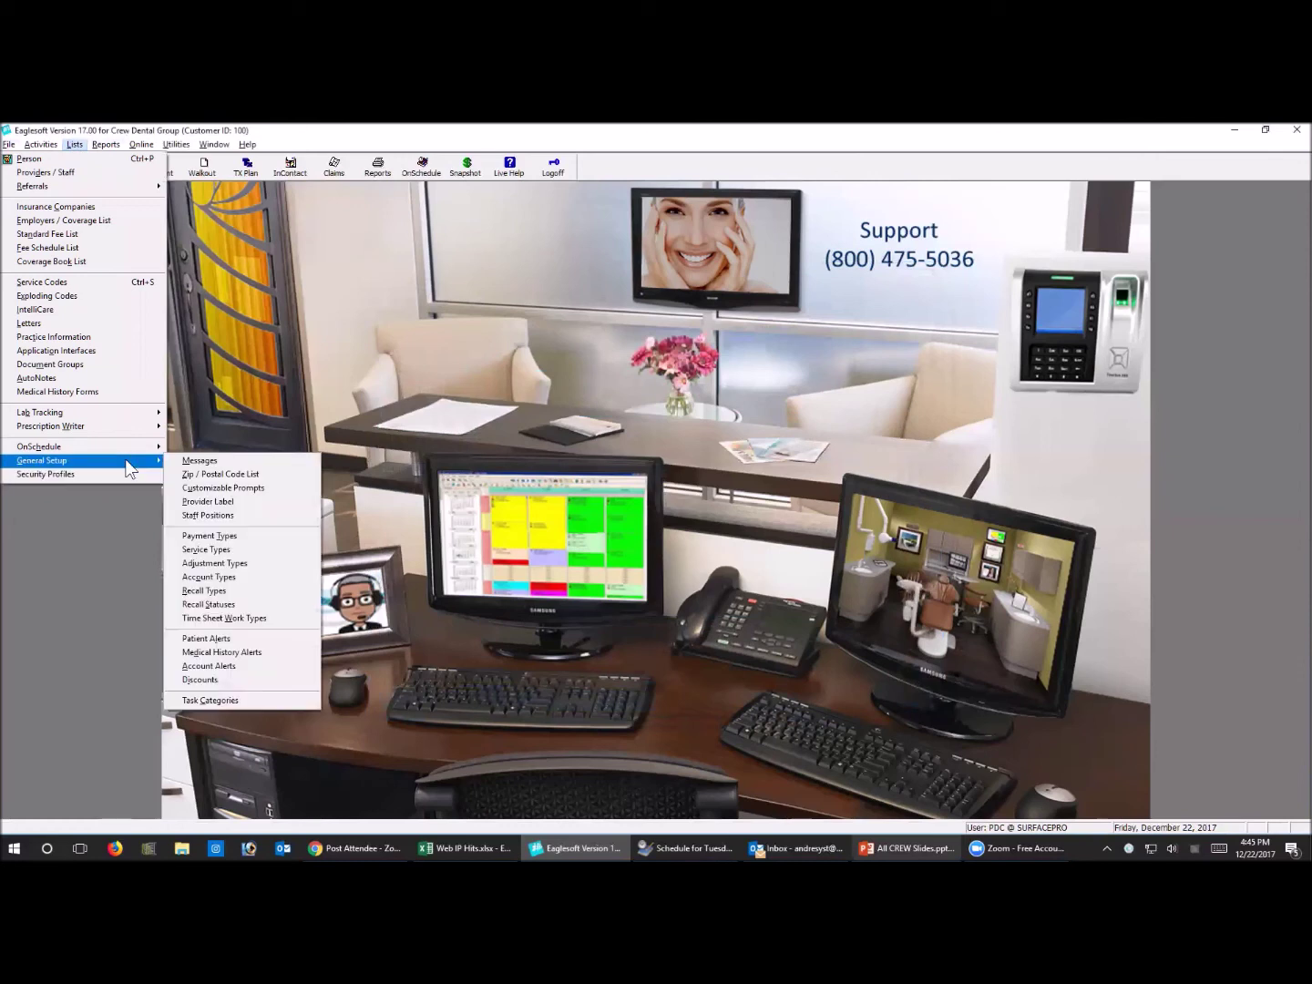
pyautogui.click(249, 641)
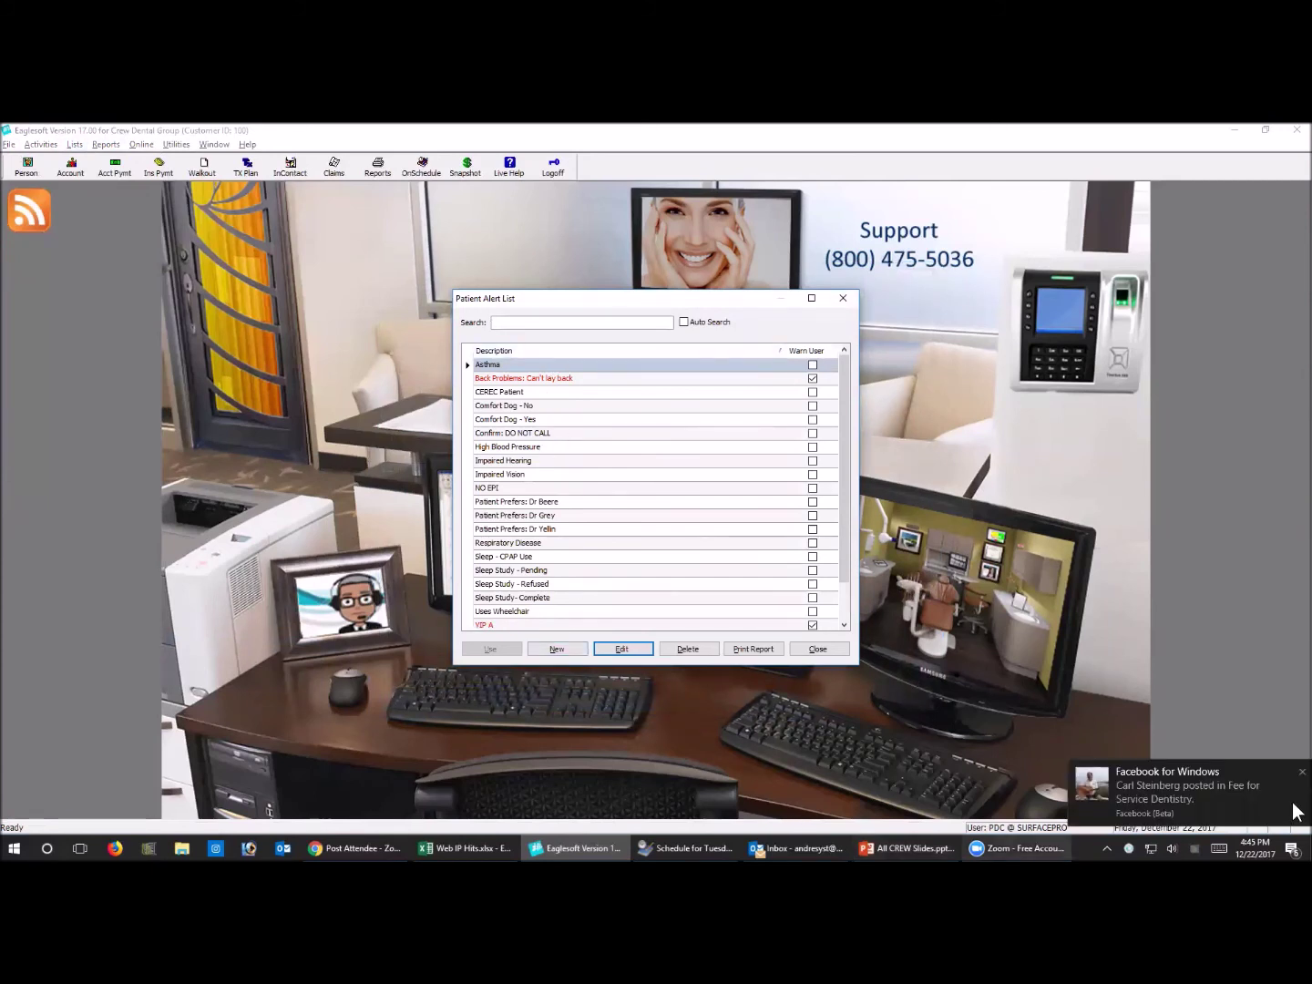
pyautogui.click(1301, 772)
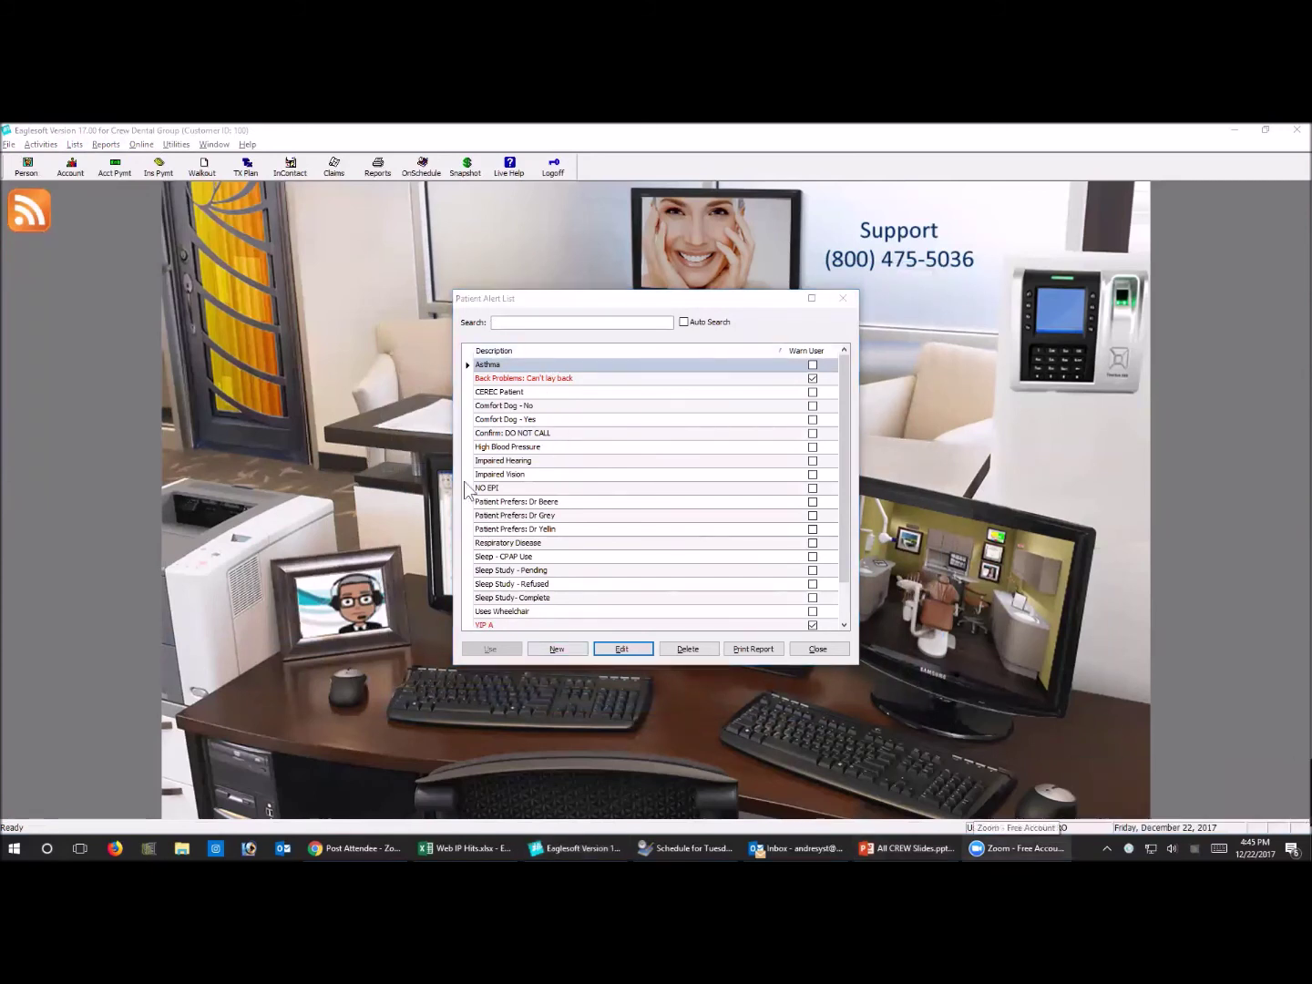
pyautogui.click(539, 448)
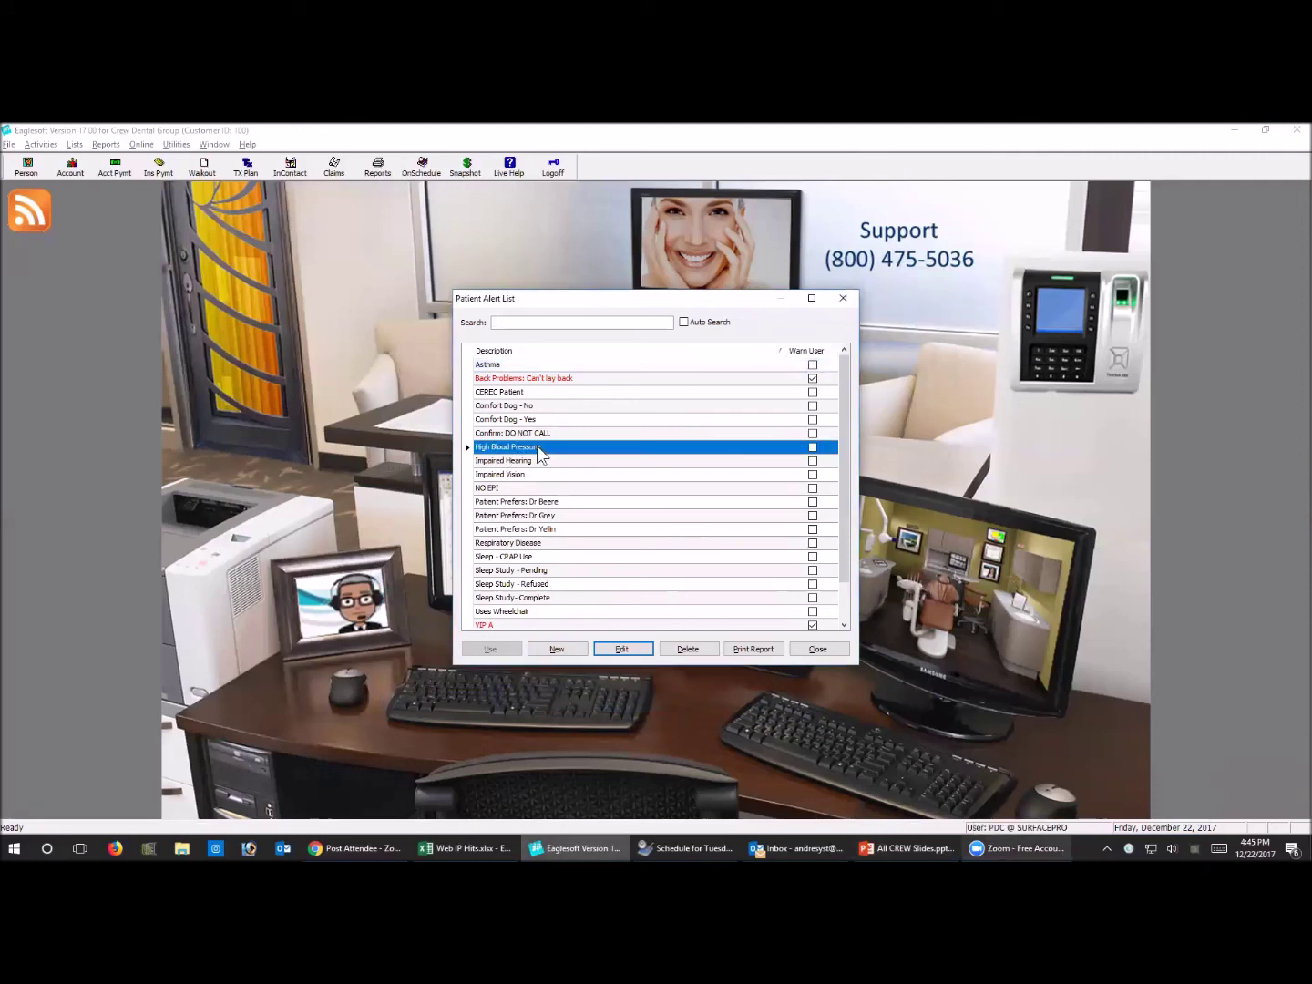
pyautogui.click(492, 463)
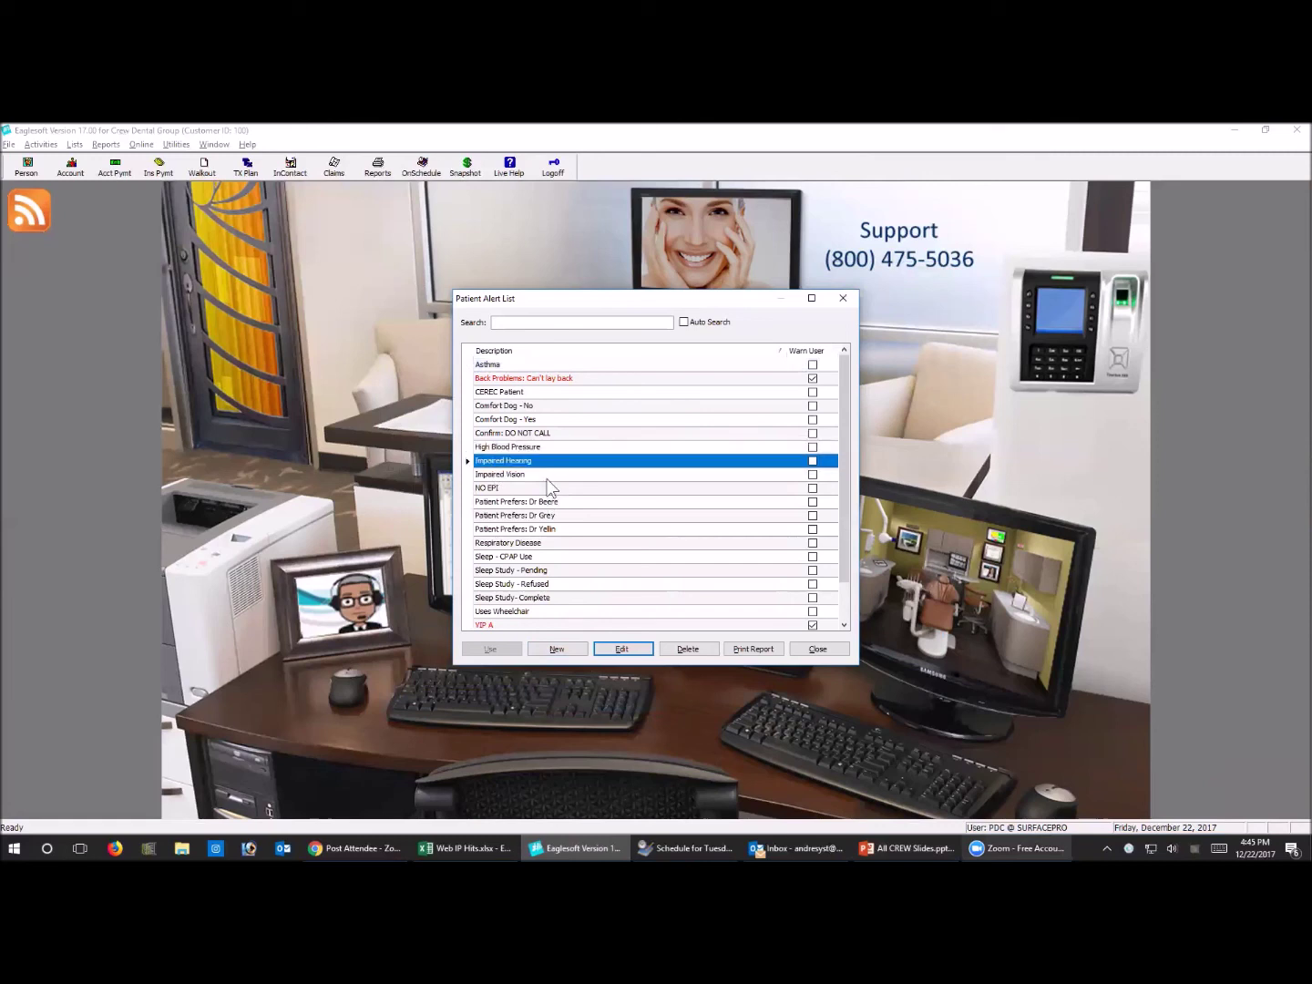
pyautogui.click(547, 477)
pyautogui.click(517, 488)
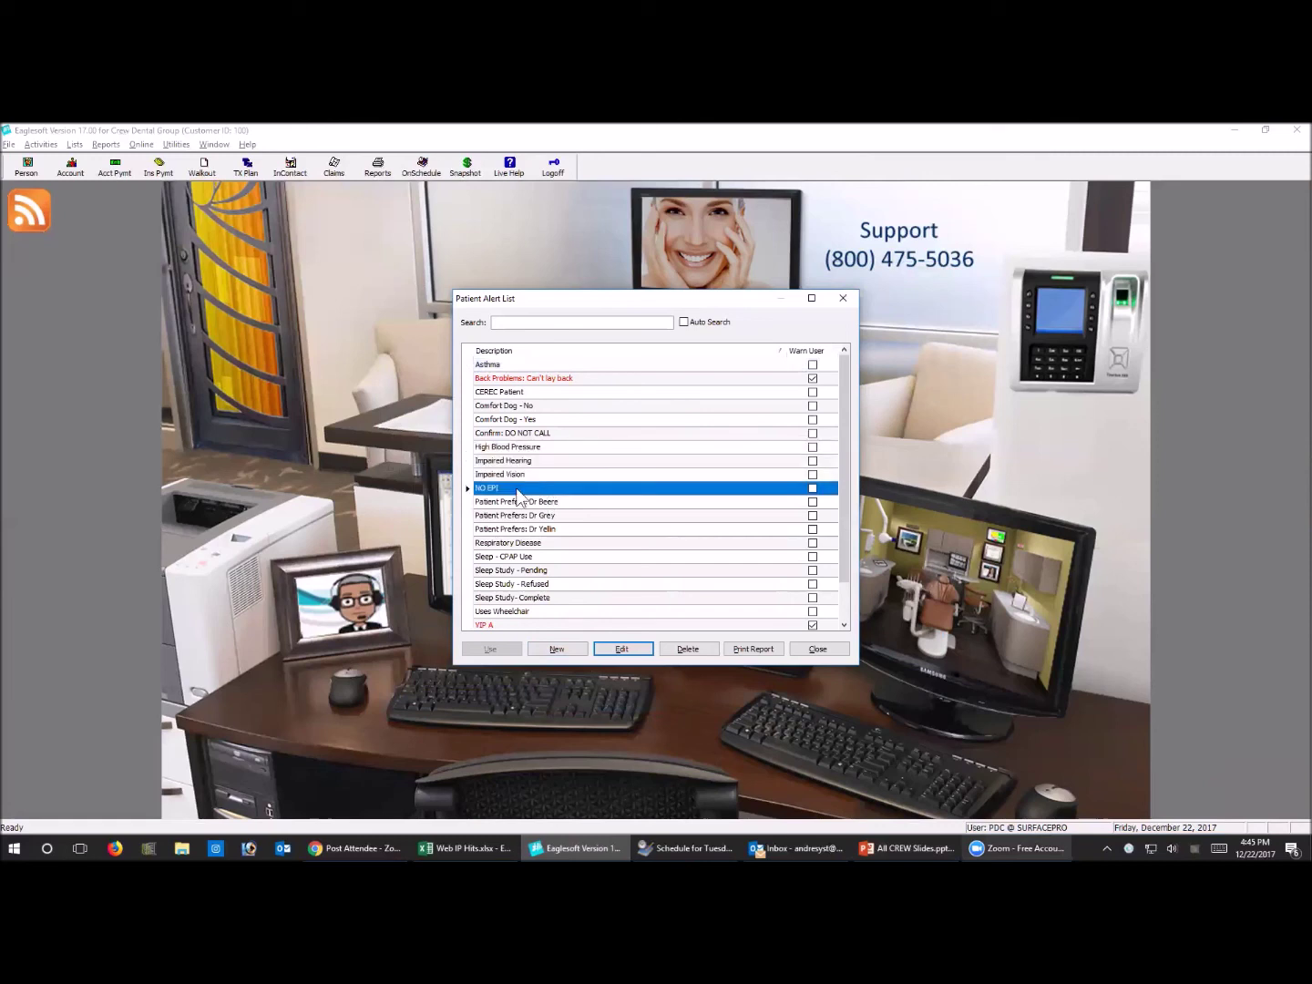
# Inspect the indicator setups of the "Comfort Dog - No" and "Sleep - CPAP Use" patient alerts without changing them
pyautogui.click(511, 407)
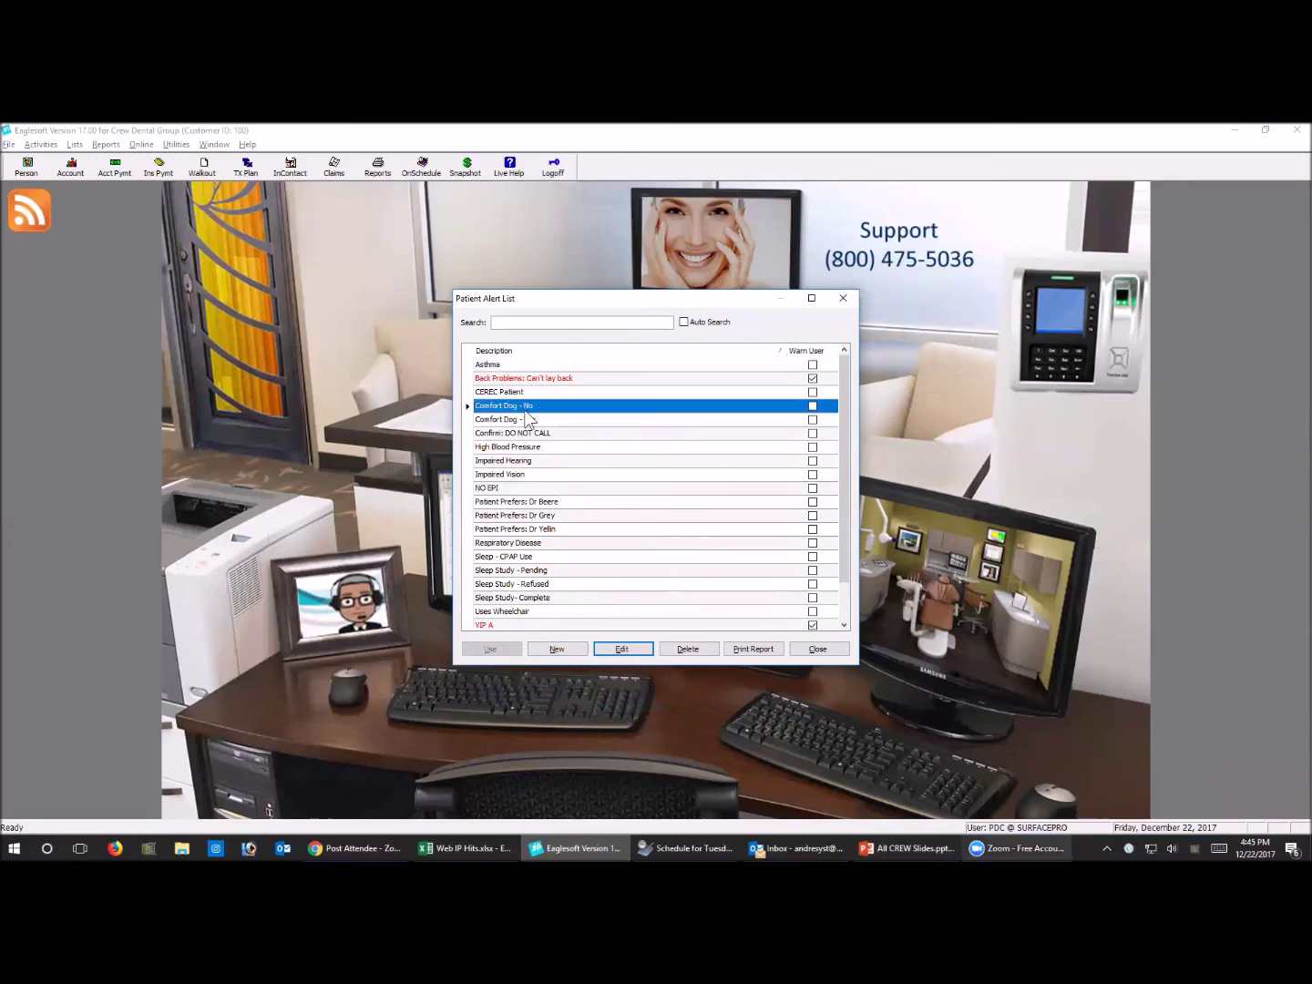
pyautogui.click(621, 649)
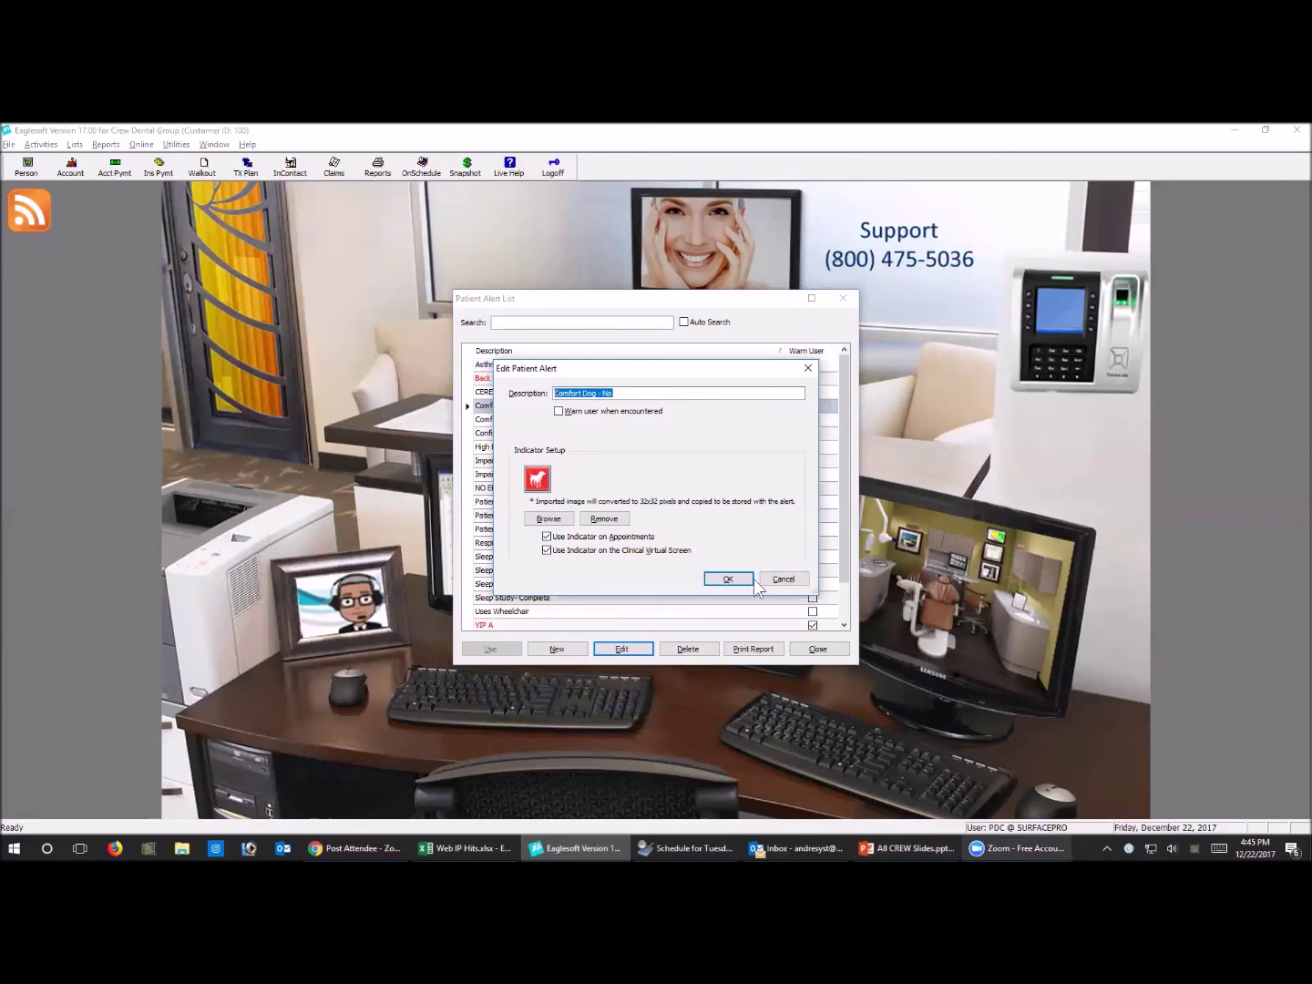
pyautogui.click(785, 583)
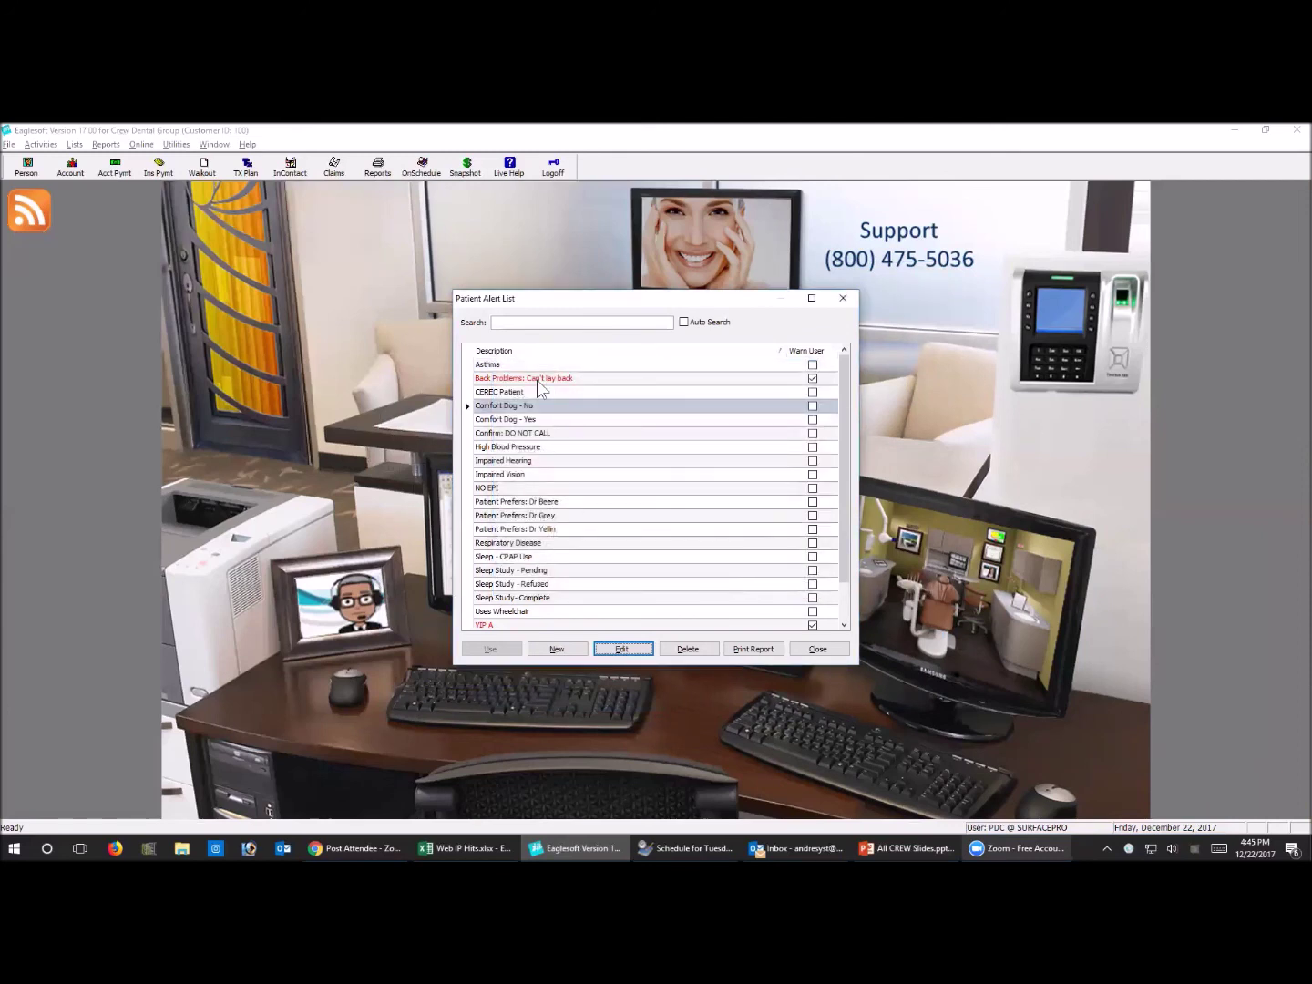
pyautogui.click(512, 556)
pyautogui.click(621, 650)
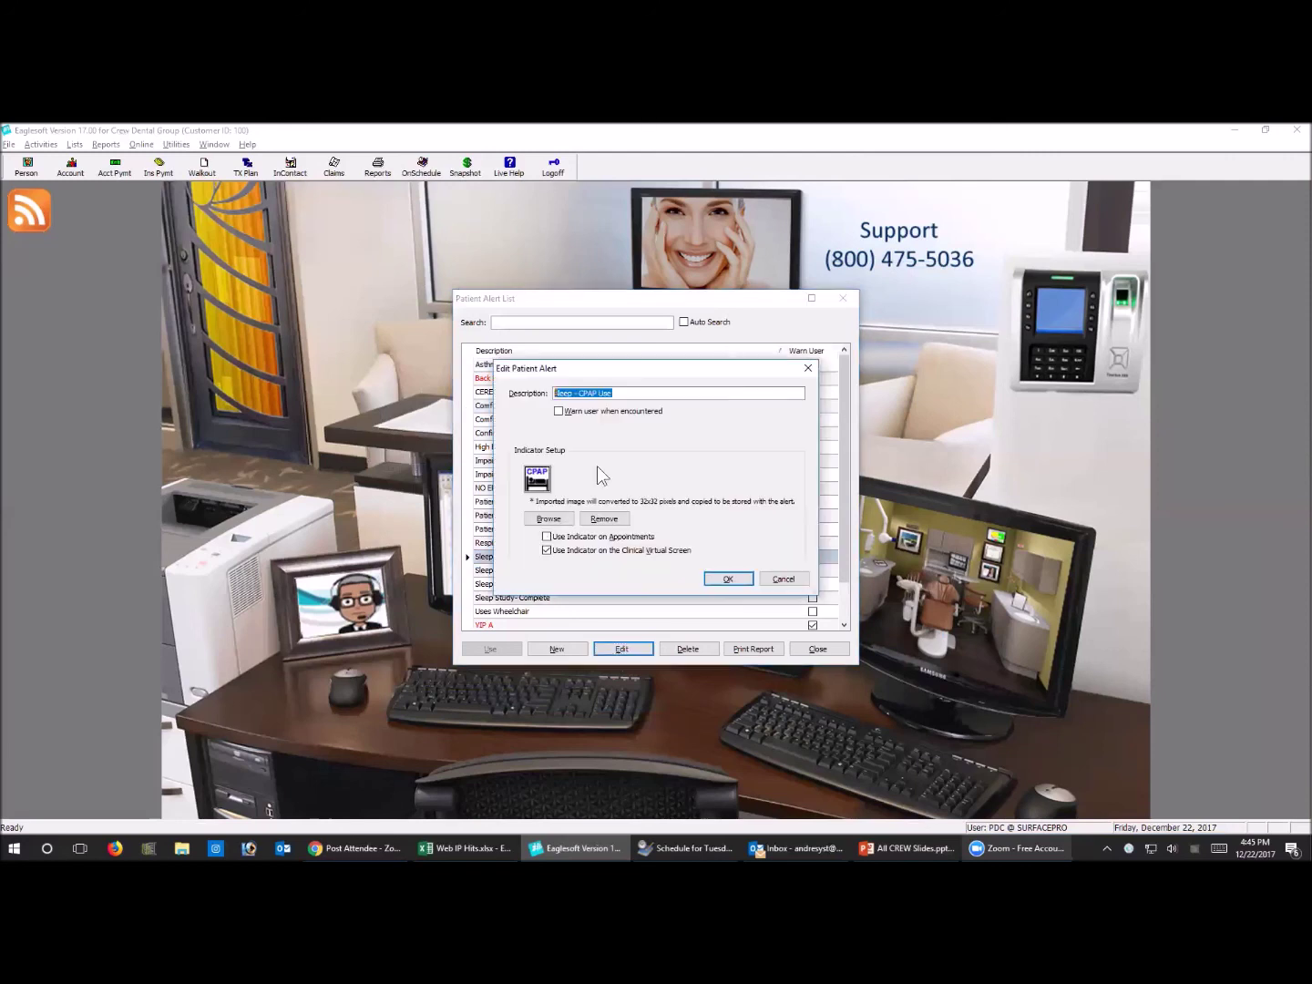
pyautogui.click(784, 579)
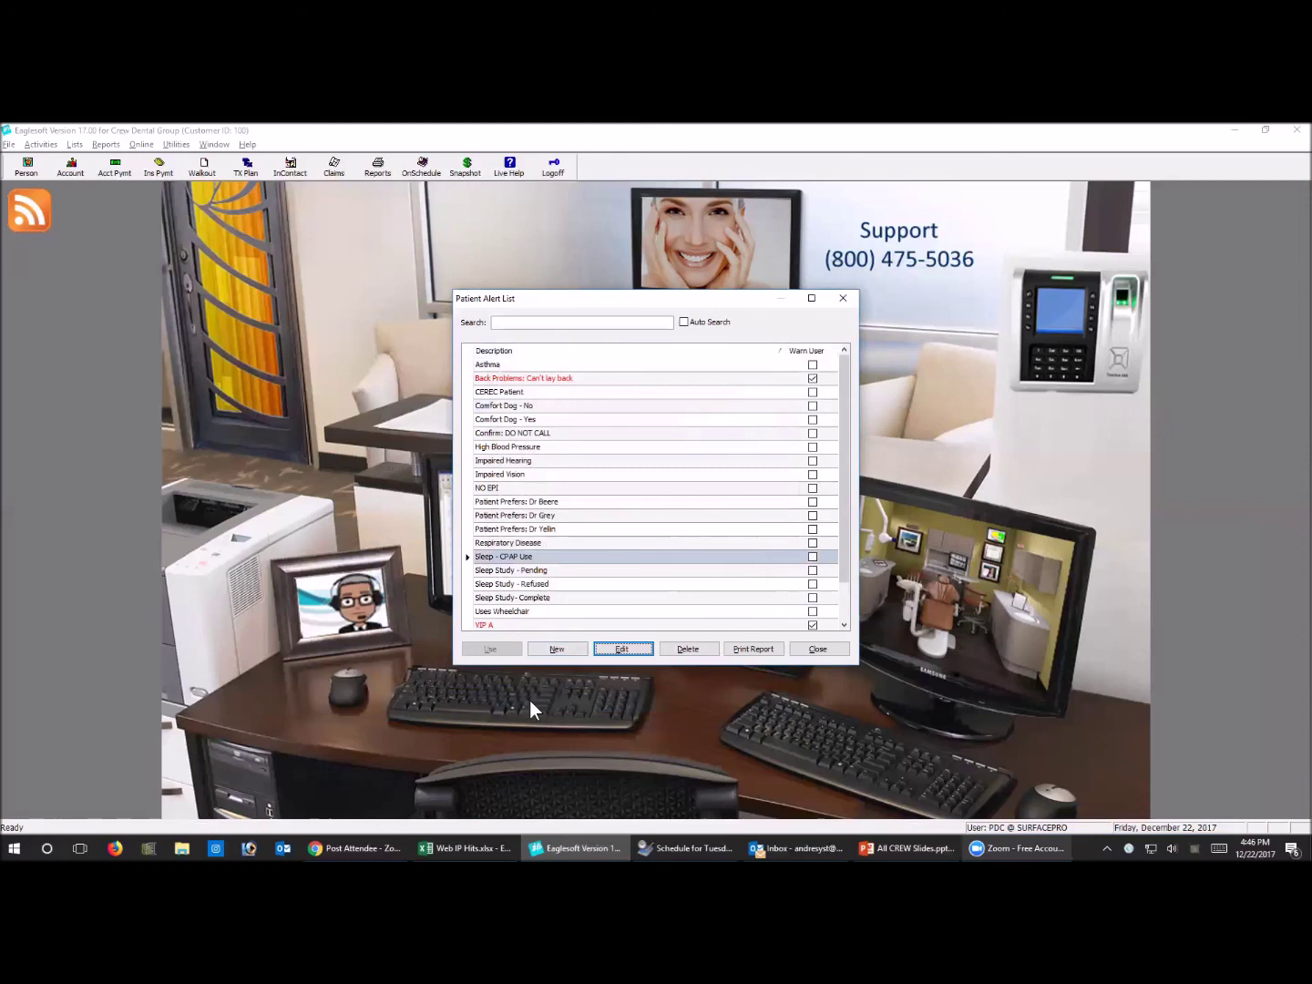
# Inspect the indicator setup of the "Uses Wheelchair" alert without changing it, and close the Patient Alert List
pyautogui.click(498, 612)
pyautogui.click(624, 648)
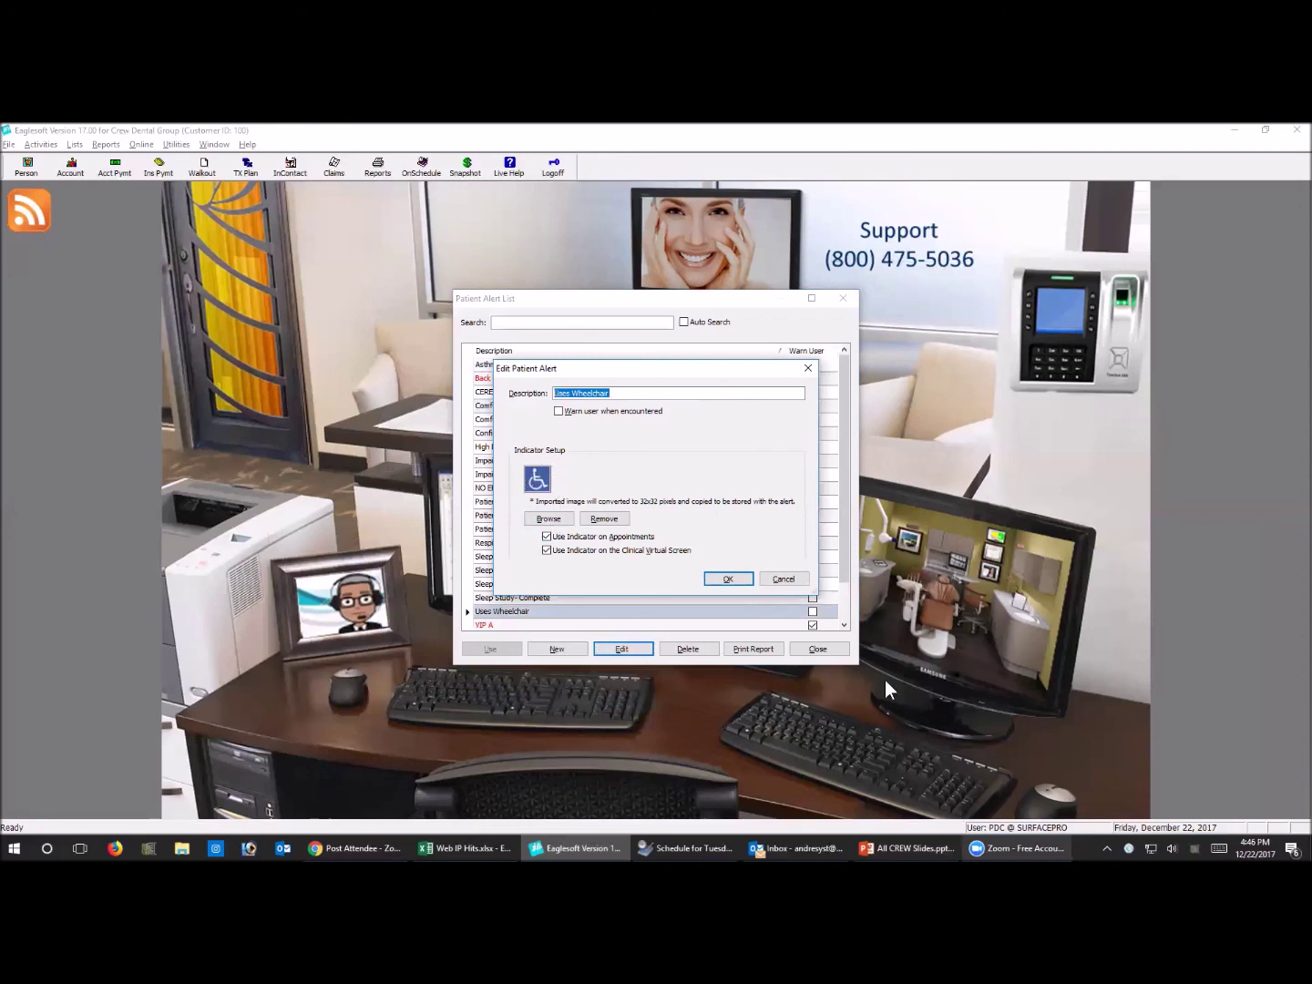
pyautogui.click(783, 579)
pyautogui.click(817, 649)
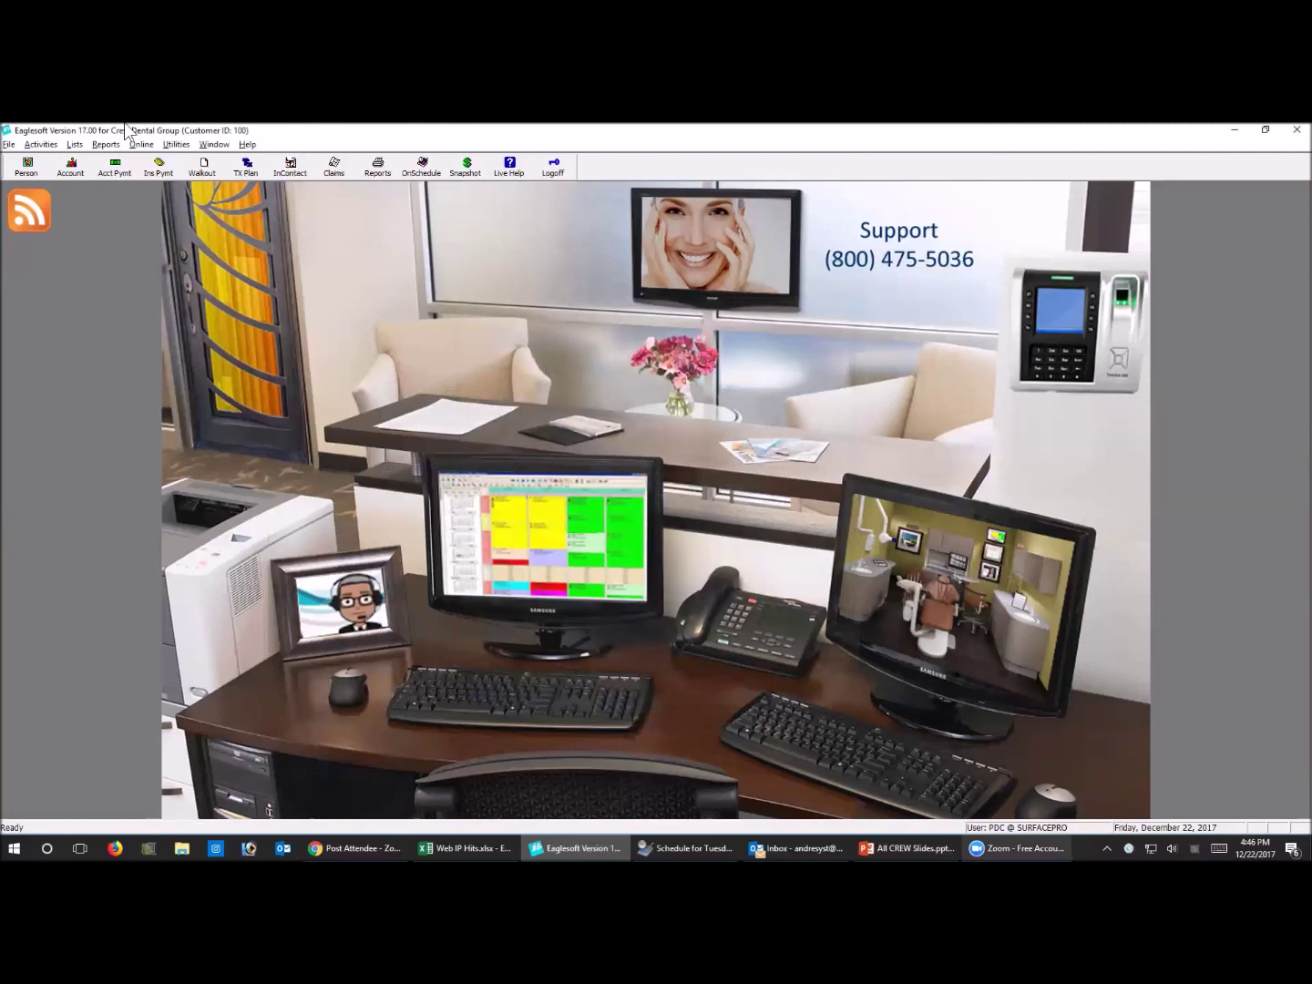
# Open the Medical History Alert List and inspect the "Allergic to Metal" alert's indicator setup without changing it
pyautogui.click(75, 144)
pyautogui.moveTo(91, 459)
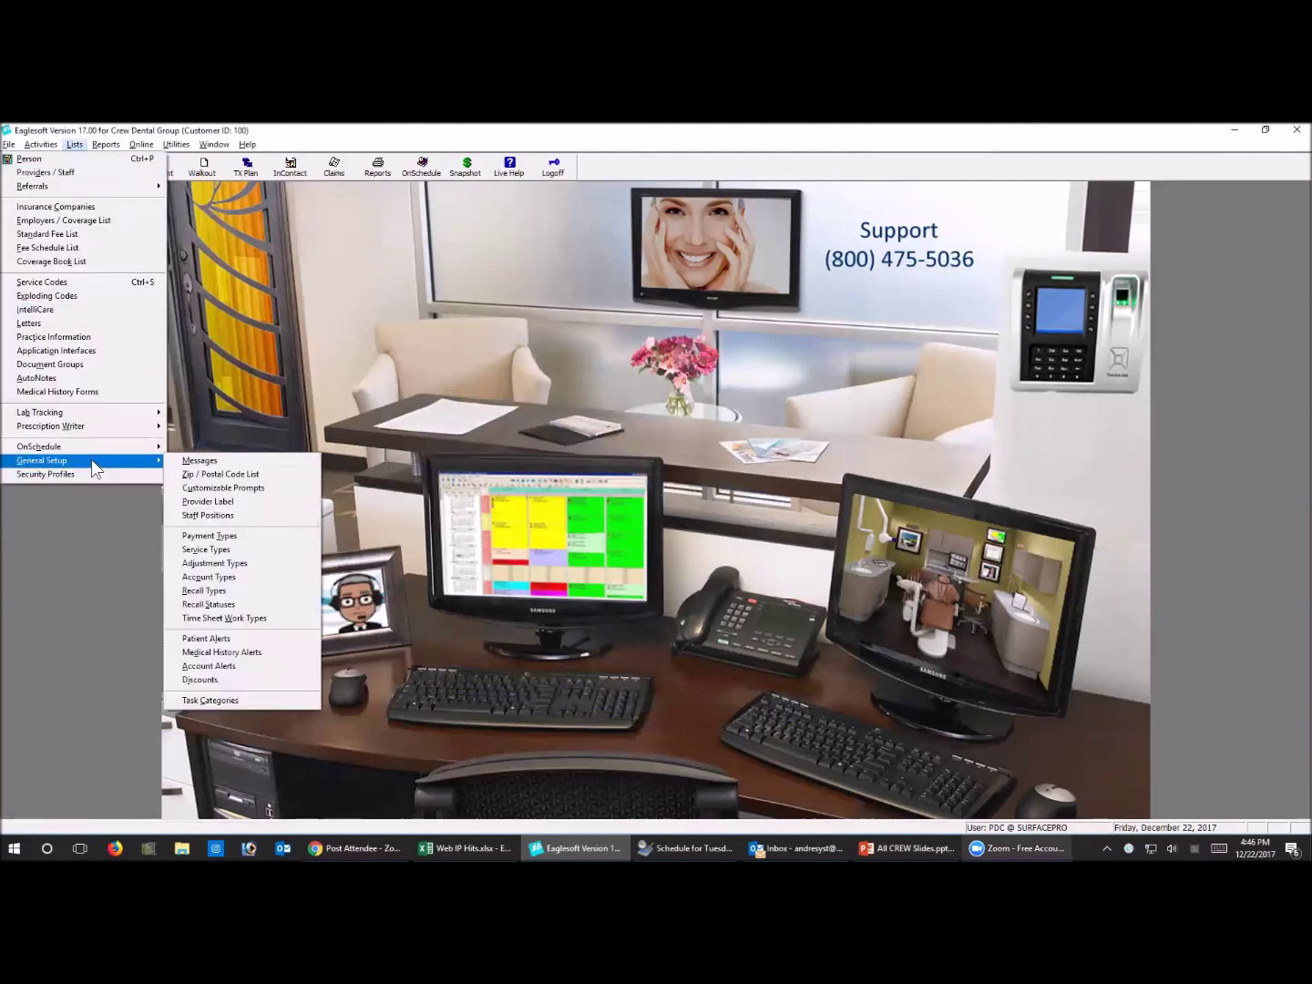
pyautogui.click(267, 653)
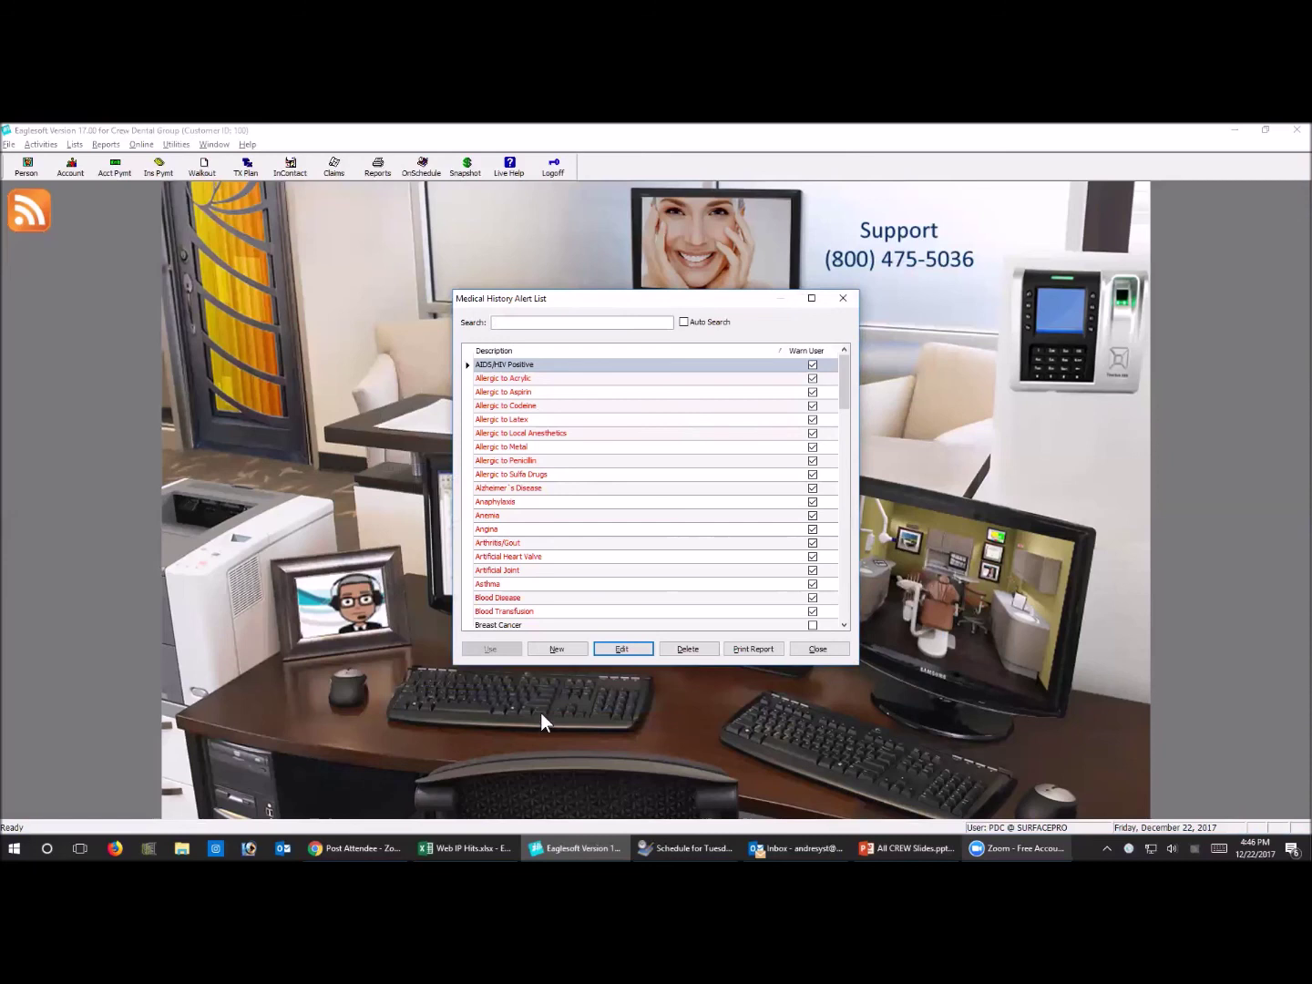
pyautogui.click(523, 448)
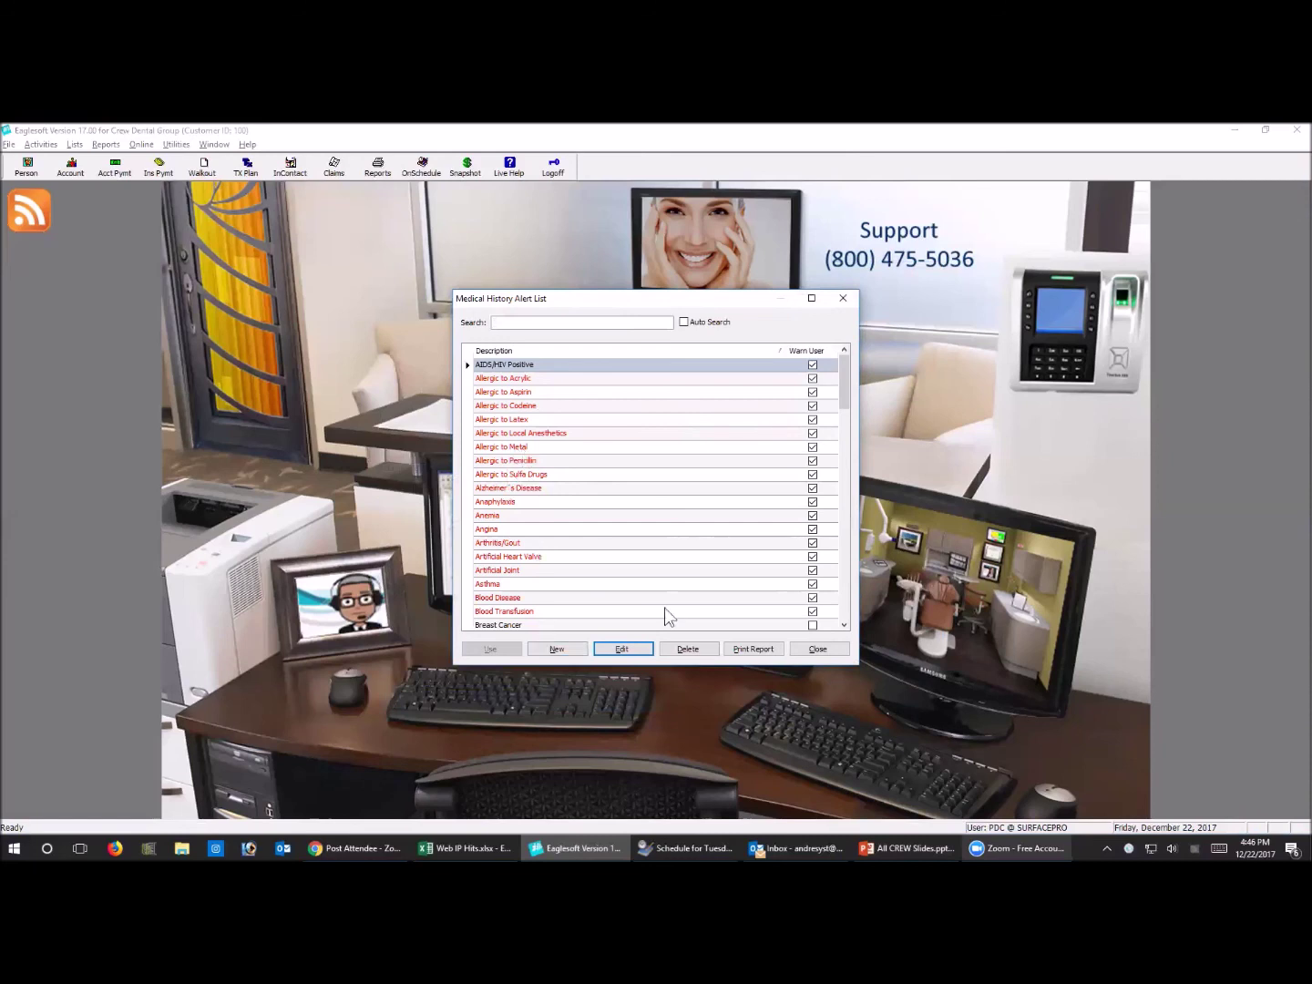
pyautogui.click(626, 650)
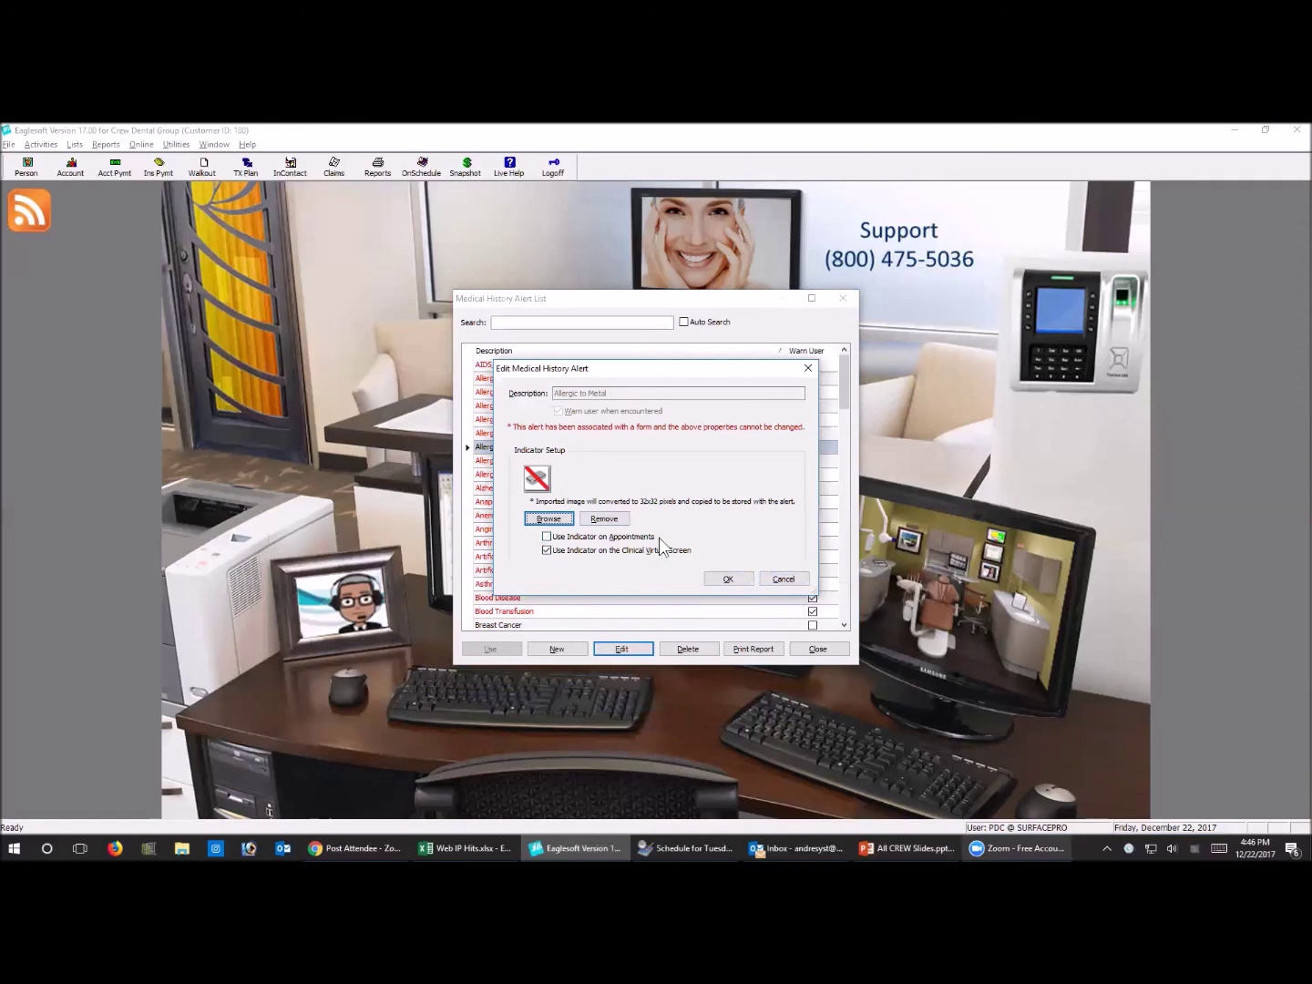
pyautogui.click(780, 580)
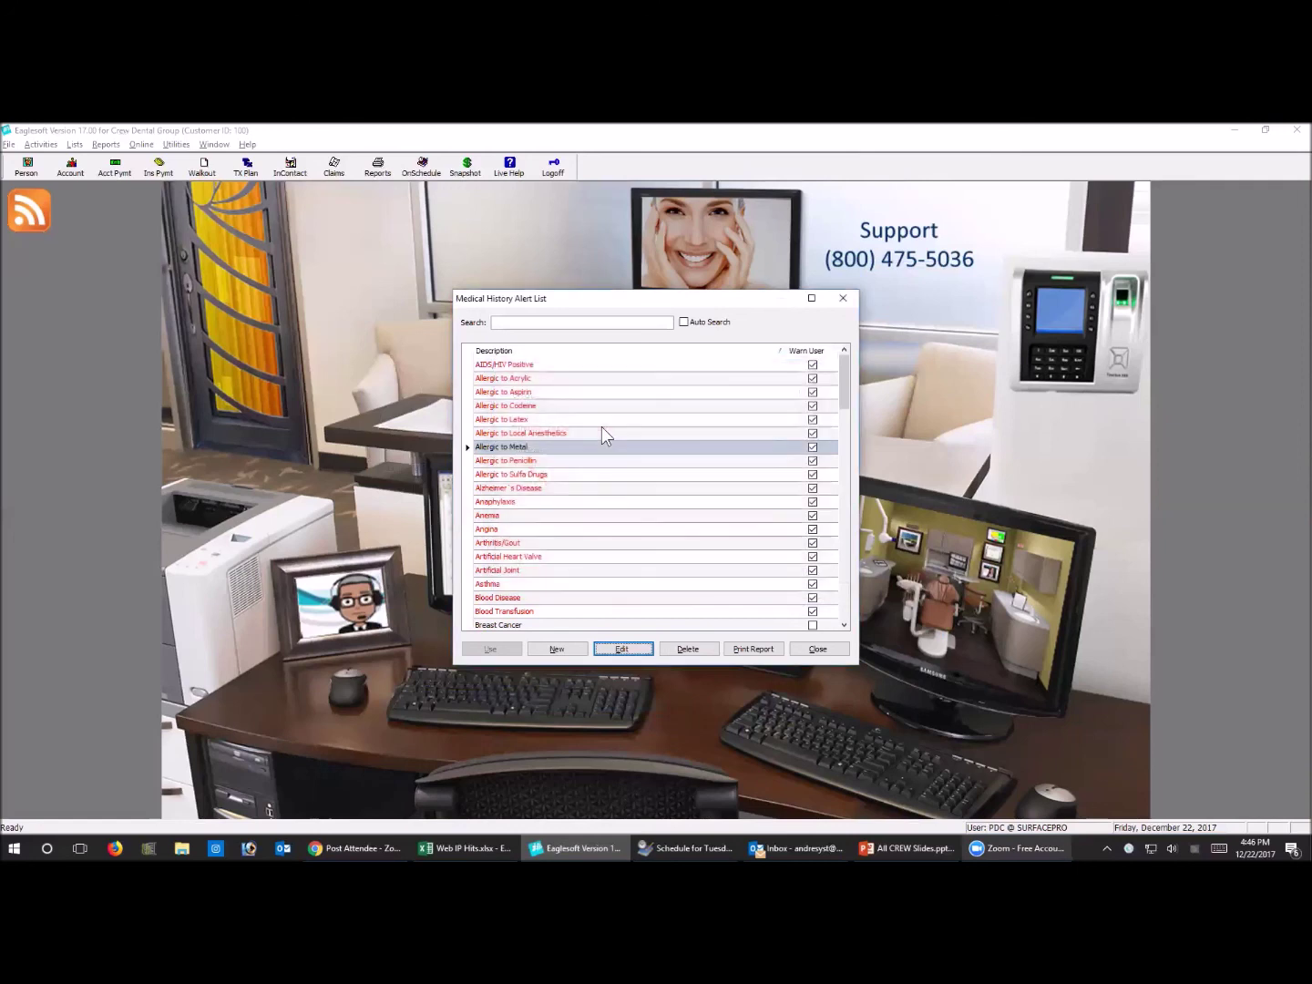
# Inspect the indicator setup of the "AIDS/HIV Positive" medical history alert without saving any change
pyautogui.click(533, 365)
pyautogui.click(622, 649)
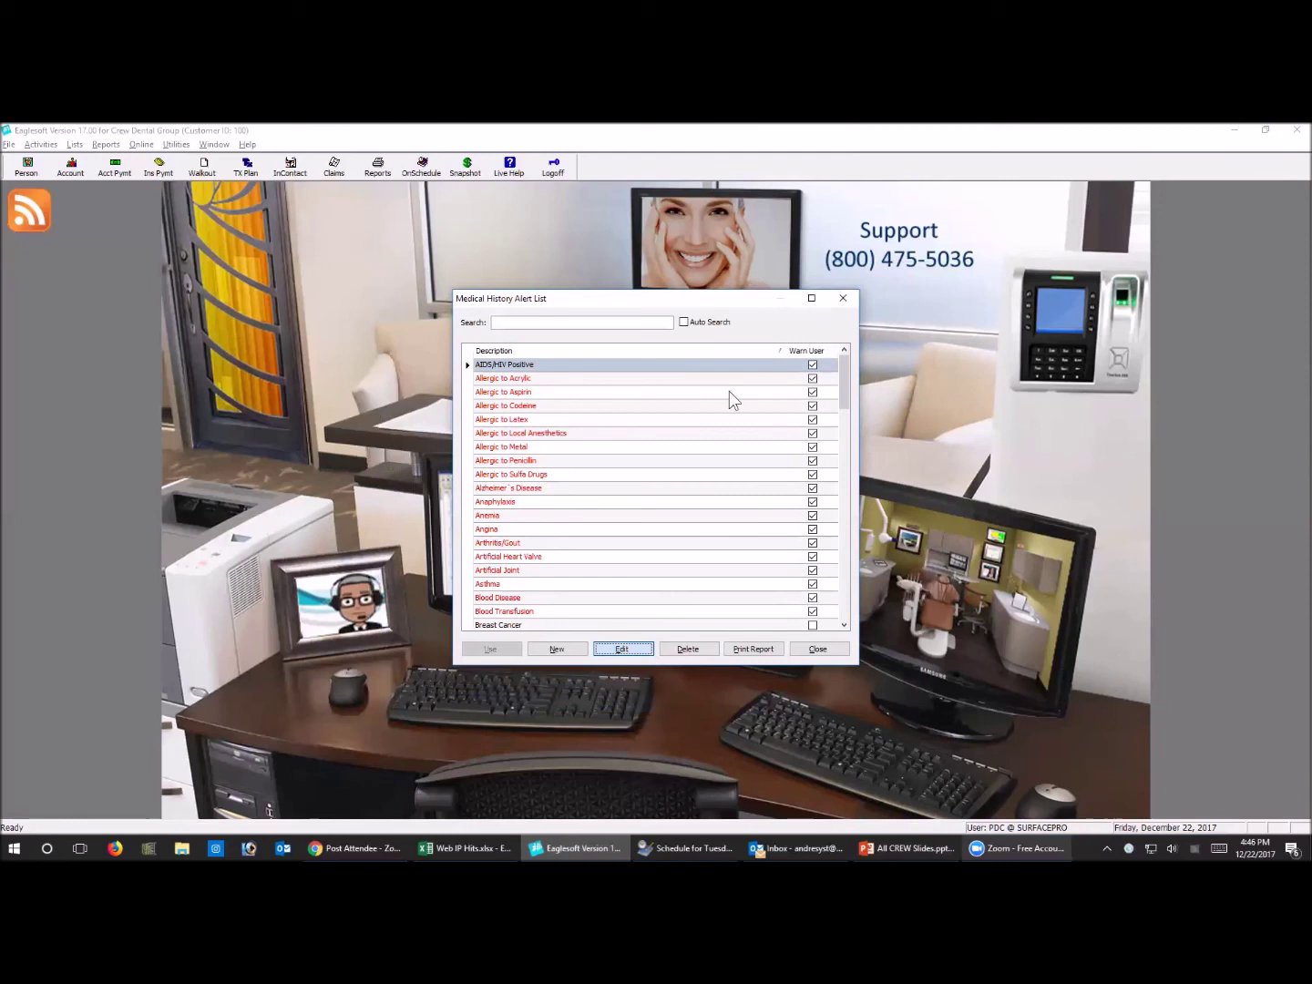
pyautogui.click(546, 550)
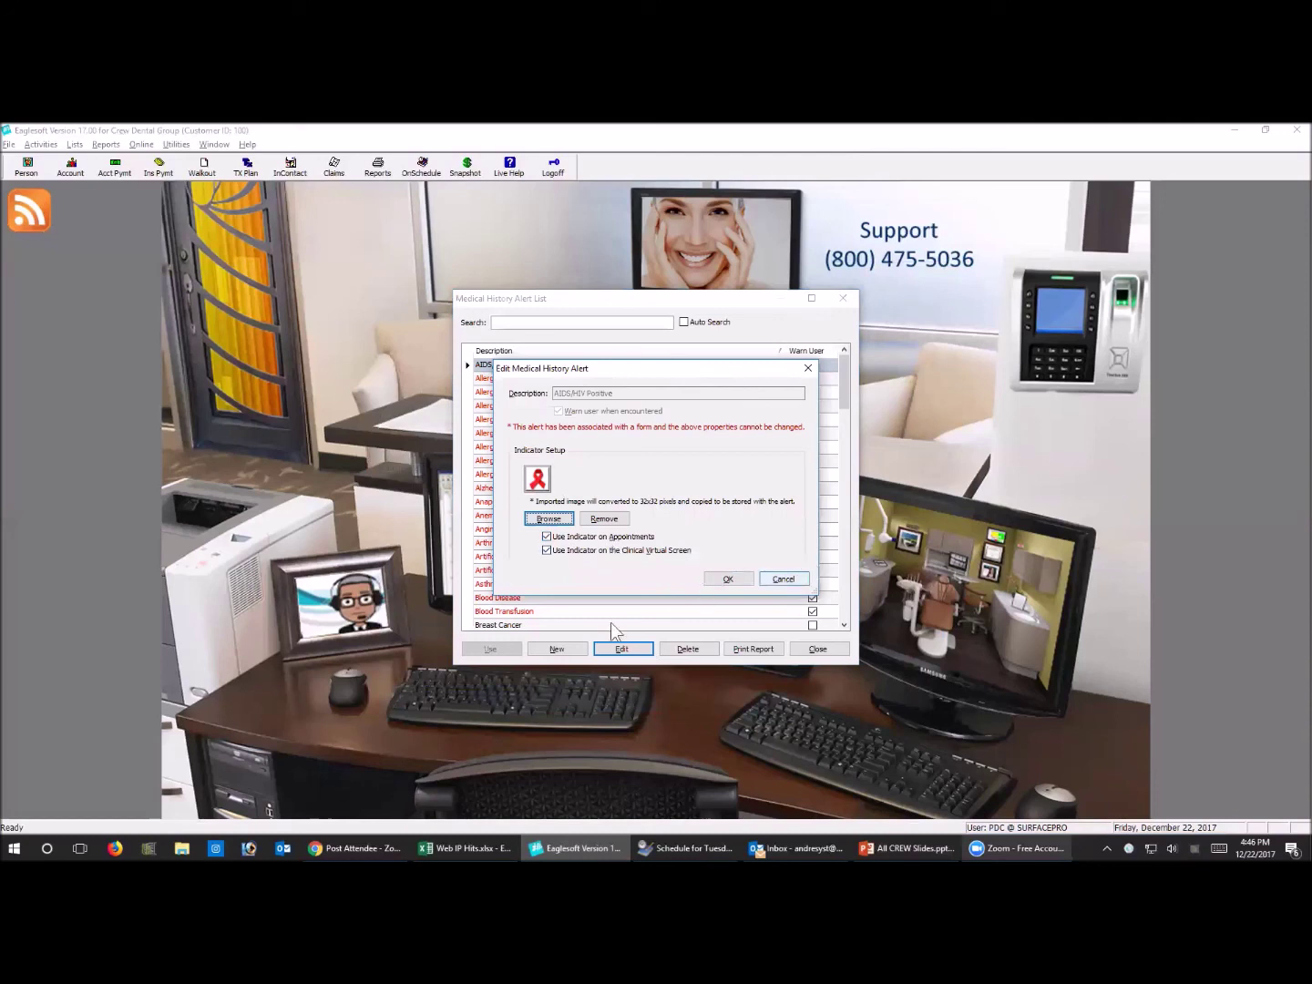
pyautogui.press('Escape')
# Inspect the "Emphysema" alert's indicator setup without changing it, and close the Medical History Alert List
pyautogui.scroll(-2, 566, 525)
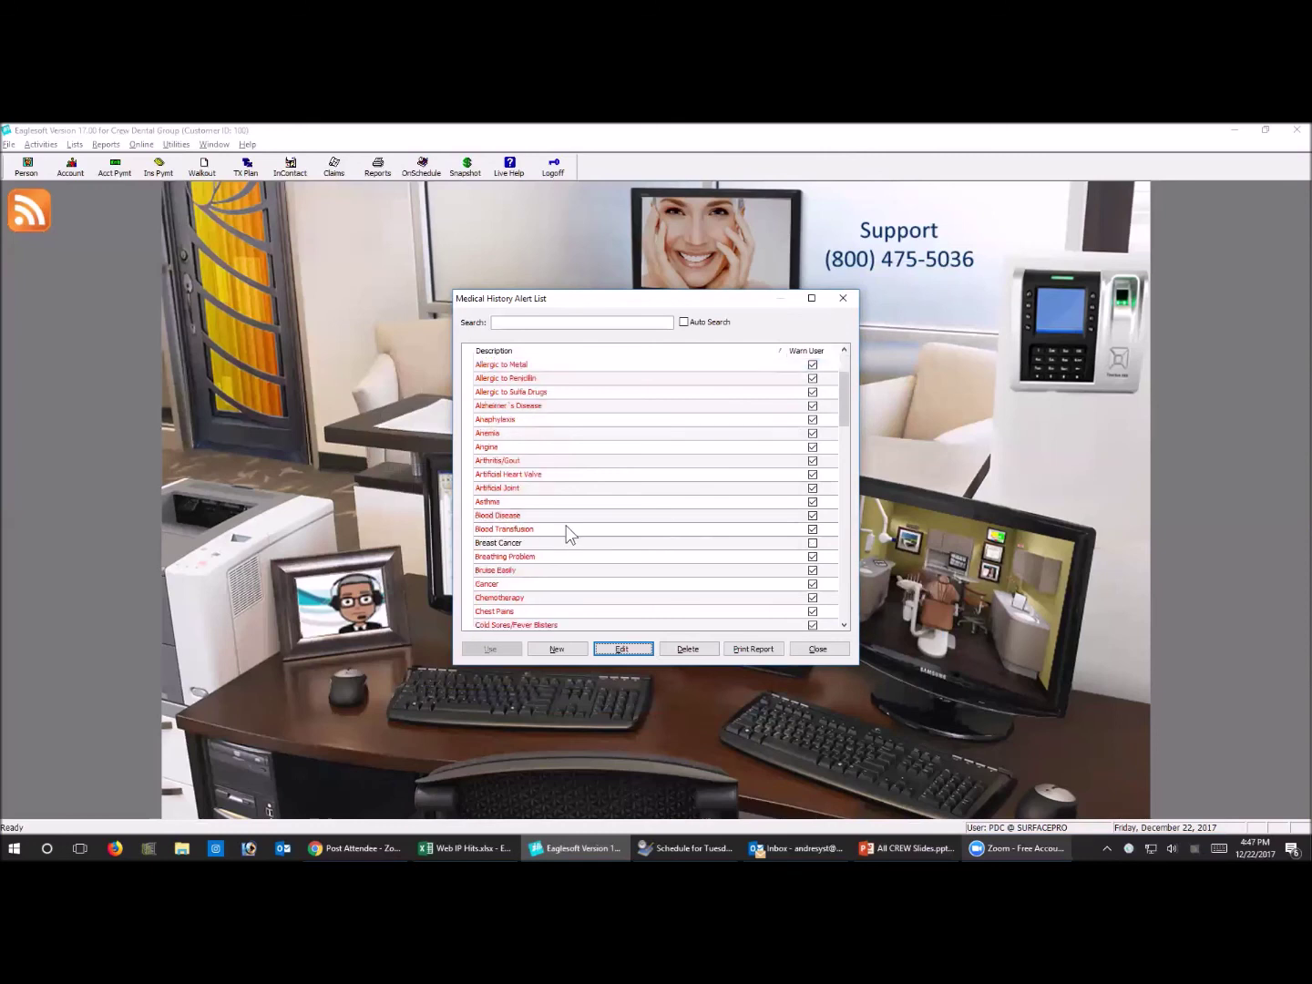
pyautogui.scroll(-3, 513, 588)
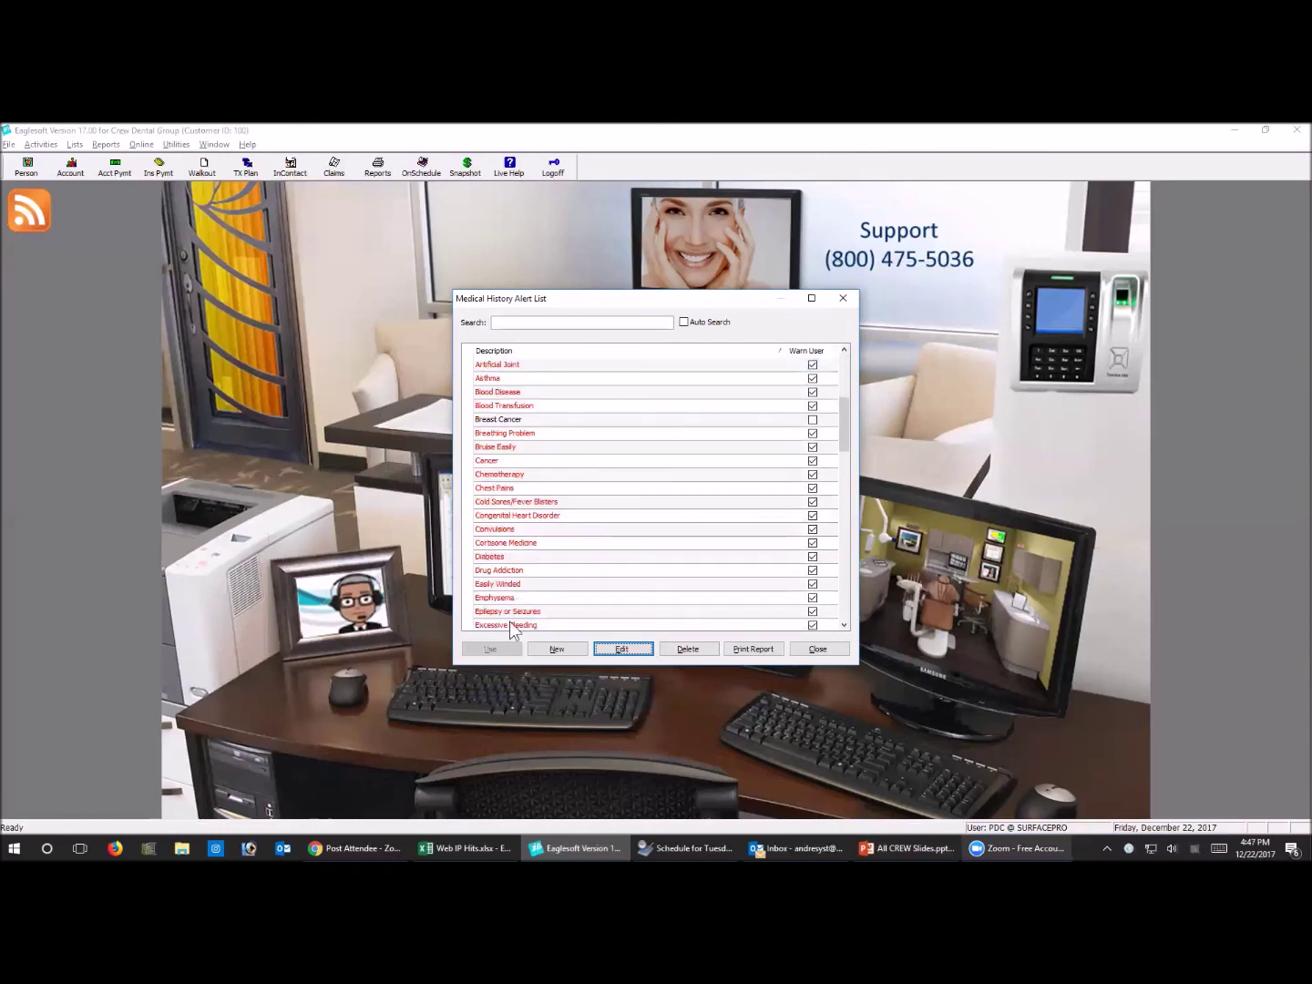
pyautogui.scroll(-1, 528, 576)
pyautogui.click(547, 558)
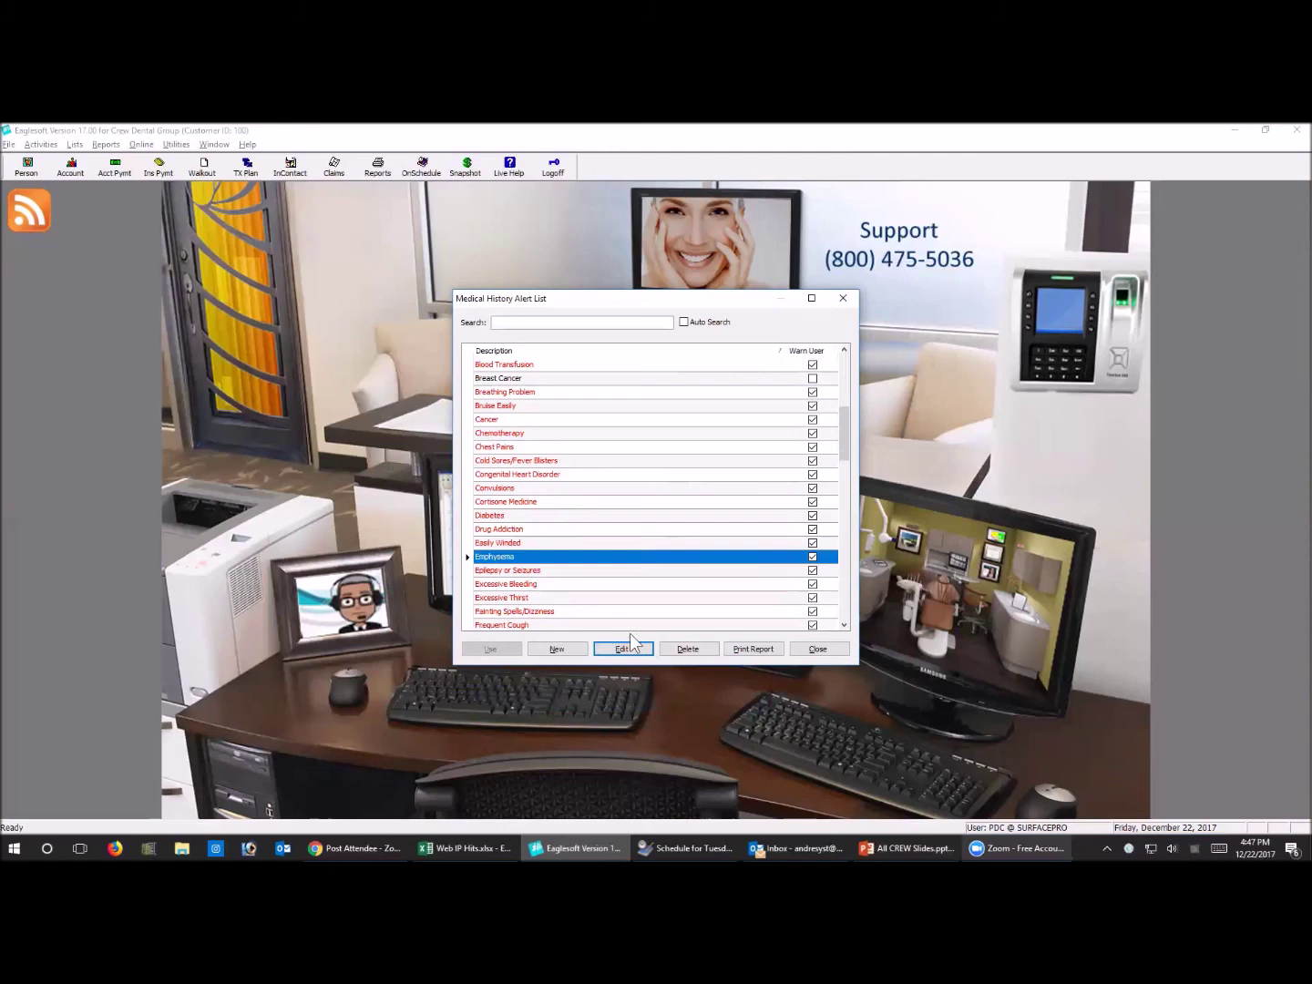
pyautogui.click(649, 650)
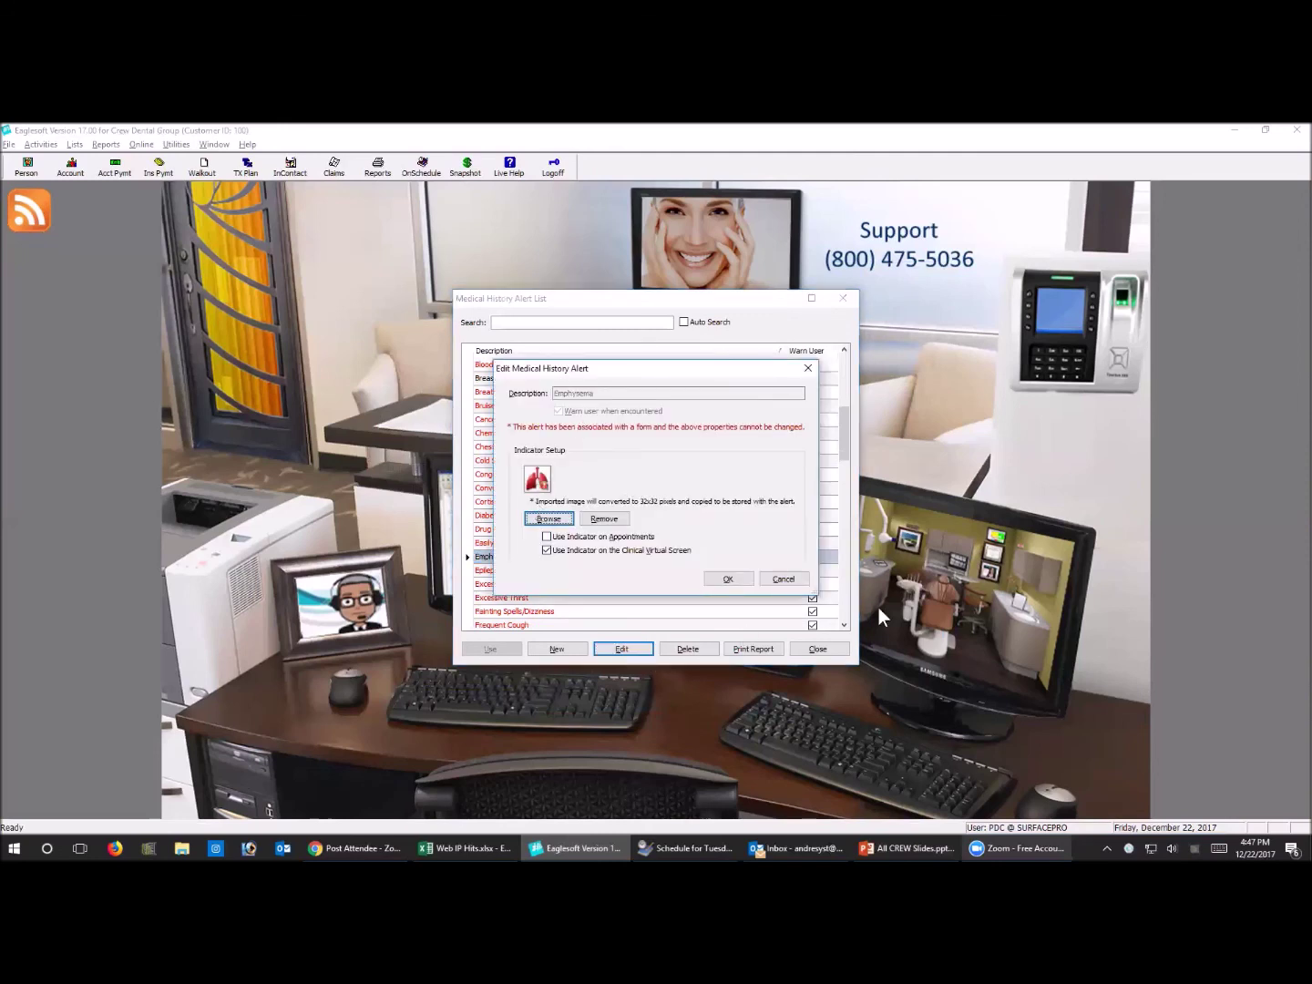
pyautogui.click(775, 584)
pyautogui.click(819, 649)
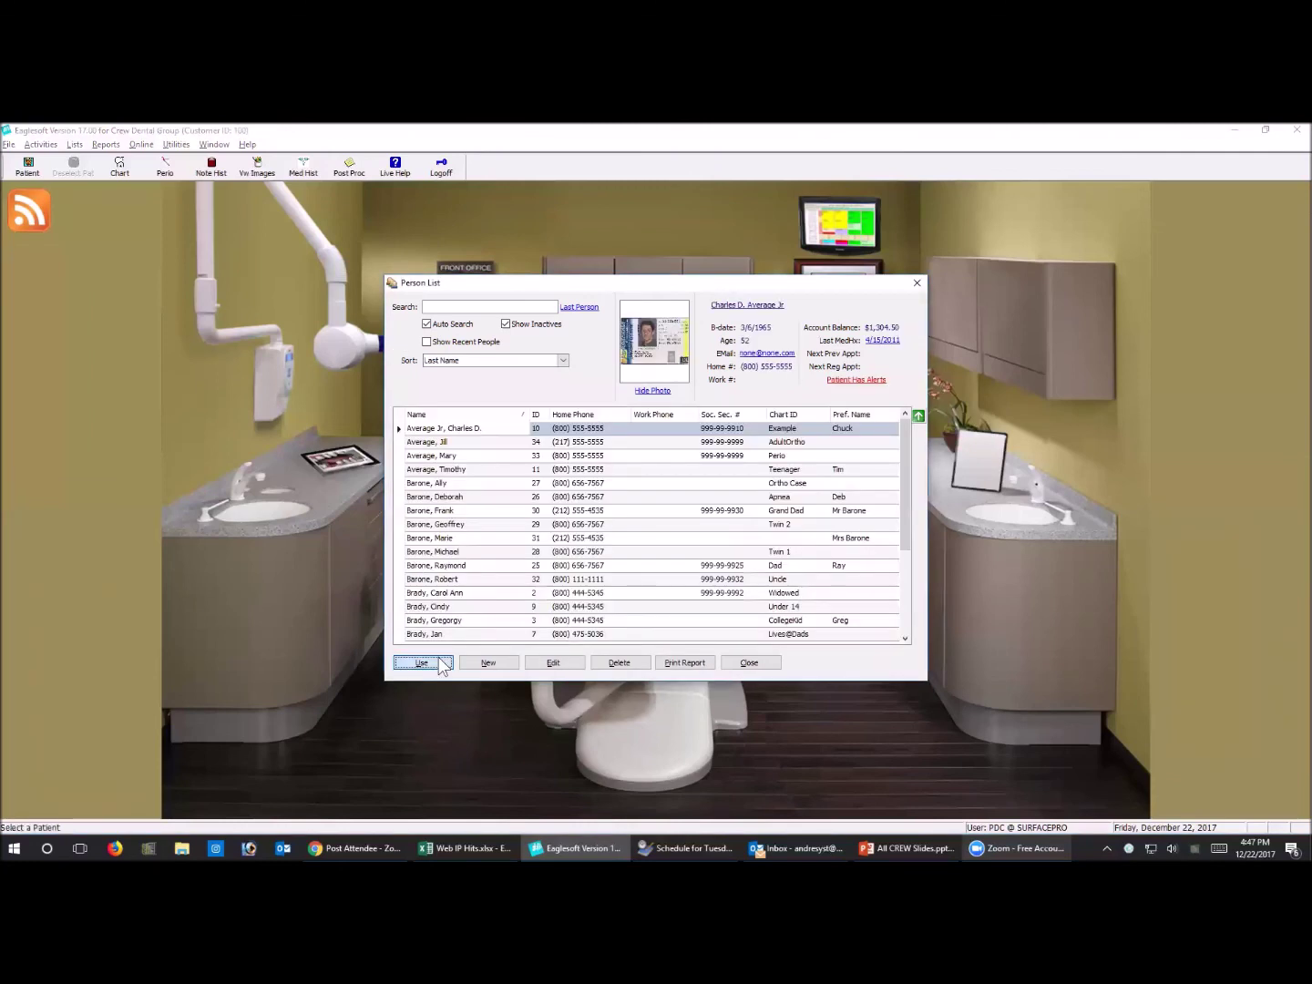
# Bring the first patient in the Person List into the clinical virtual screen
pyautogui.click(441, 663)
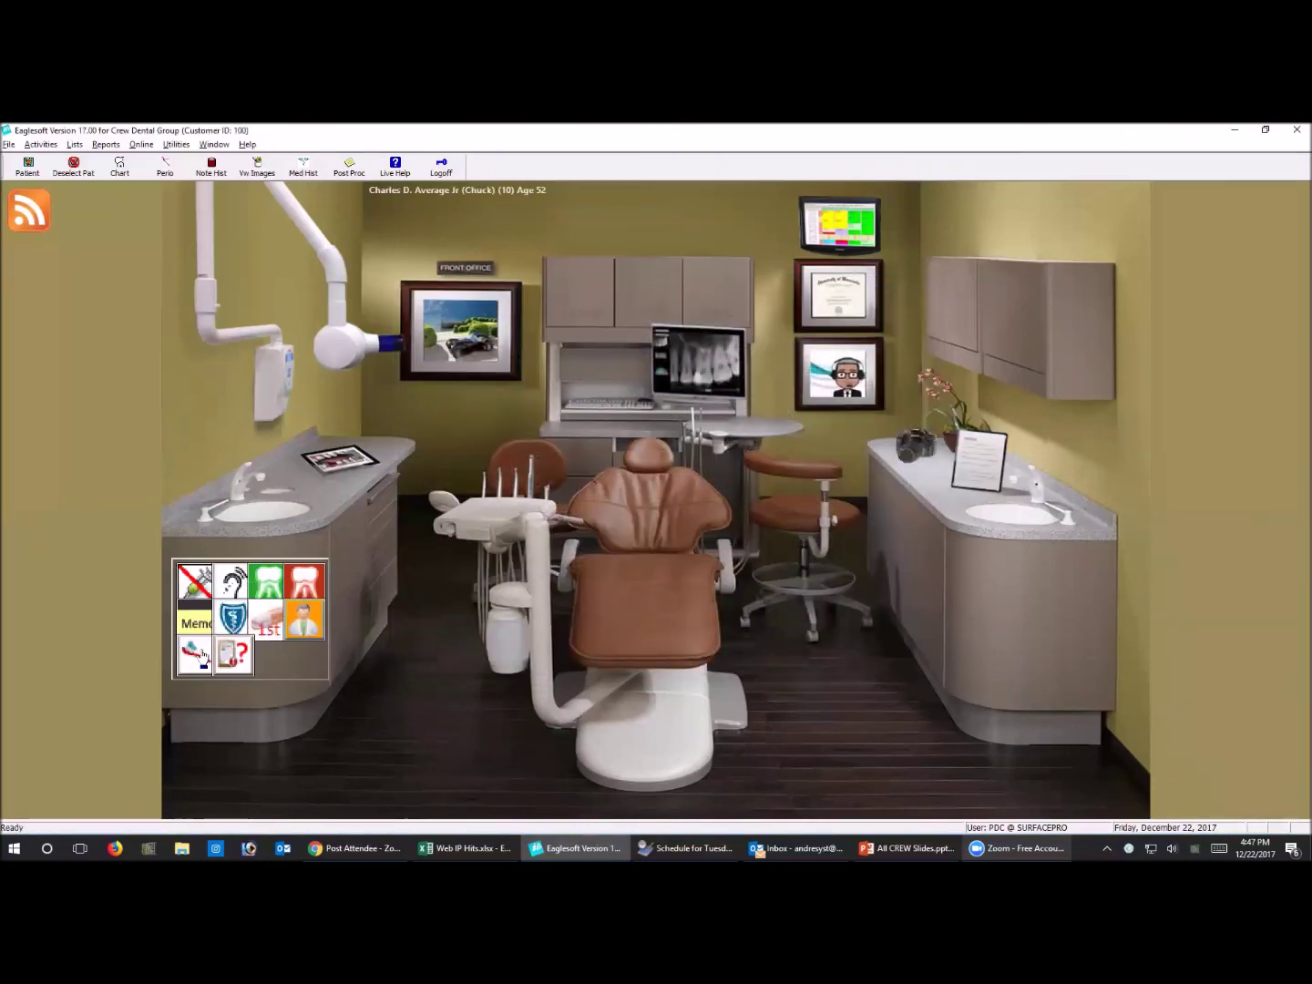